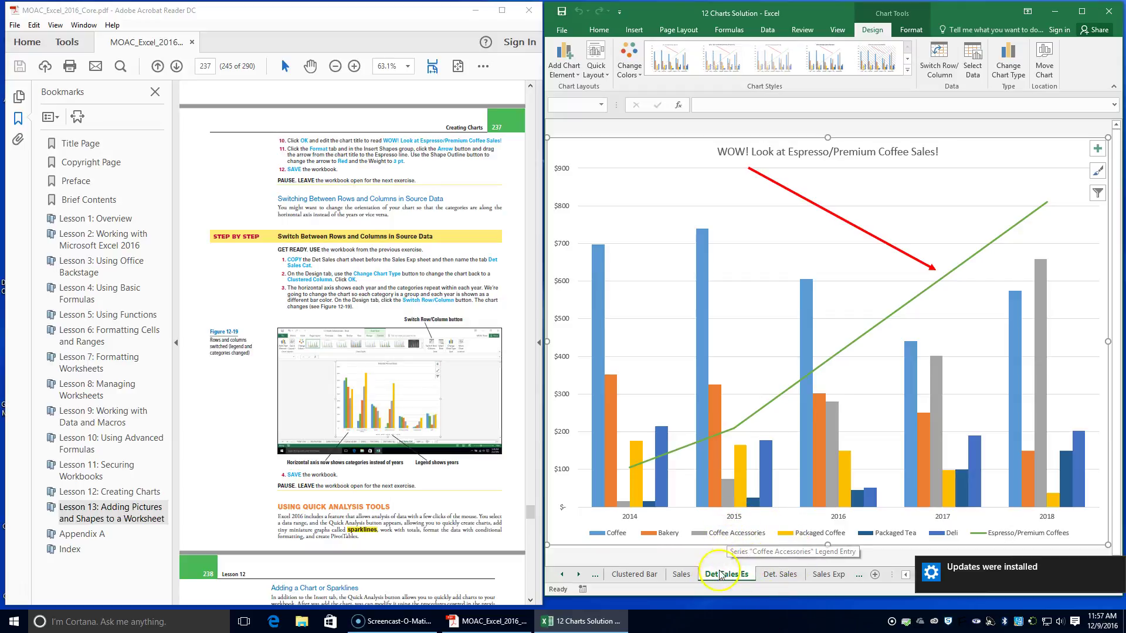
- Open the Det. Sales chart sheet and look through the workbook's sheets up to Sales Exp
left_click(792, 574)
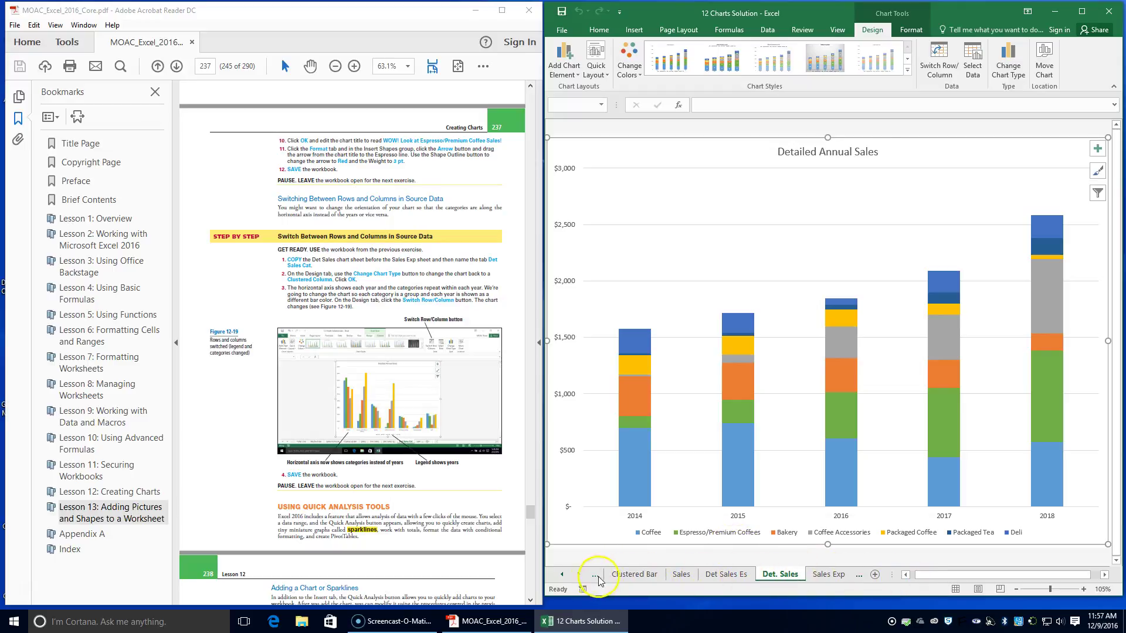
left_click(577, 575)
left_click(559, 575)
left_click(558, 575)
left_click(559, 575)
left_click(559, 575)
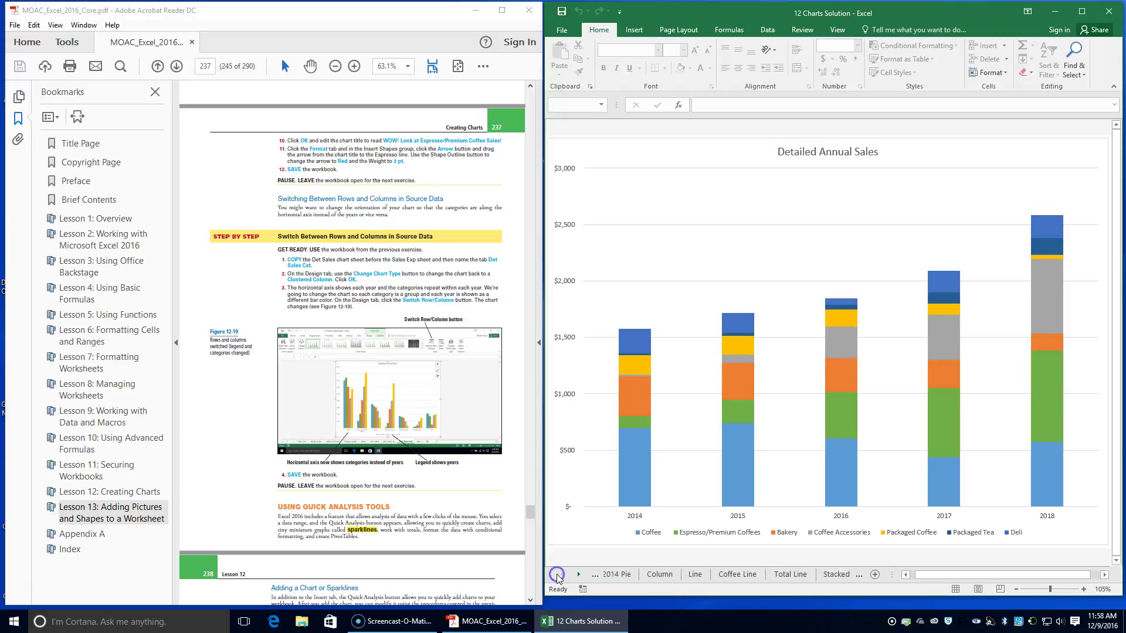
left_click(579, 575)
left_click(580, 575)
left_click(580, 575)
left_click(580, 575)
left_click(582, 575)
left_click(582, 576)
left_click(582, 576)
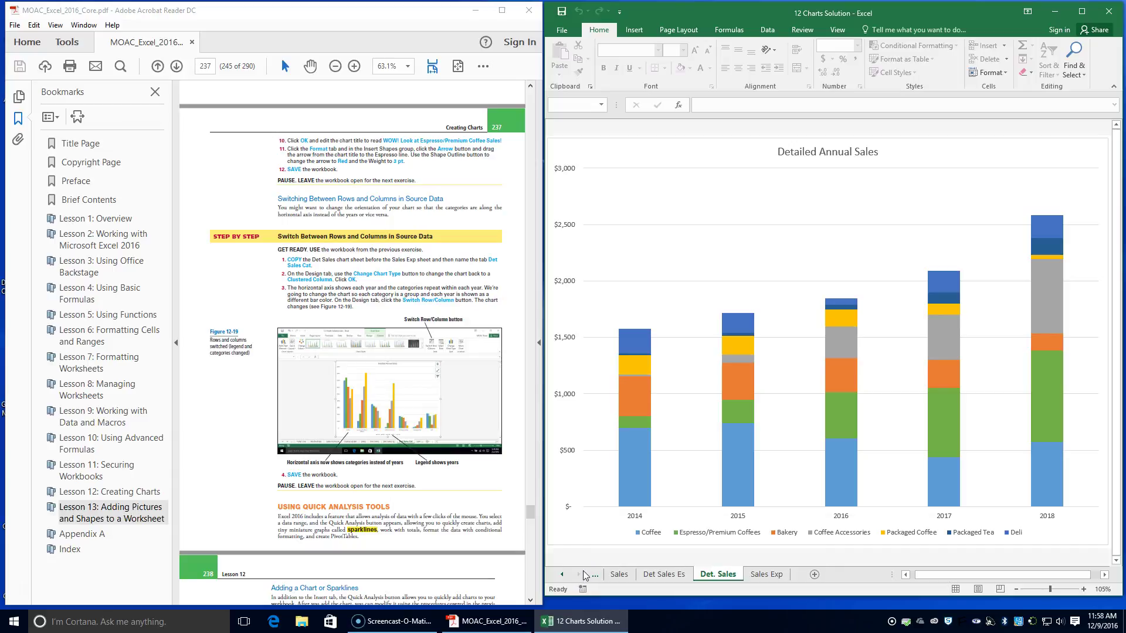
- Create a copy of the Det. Sales chart sheet and place it before the Sales Exp sheet
right_click(722, 571)
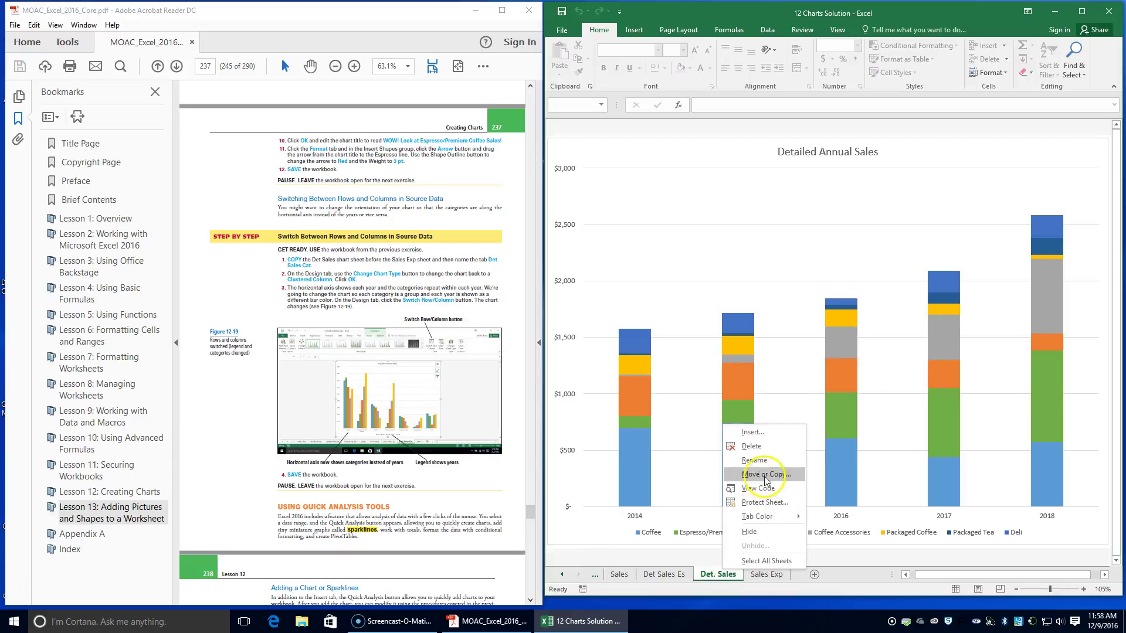
left_click(759, 474)
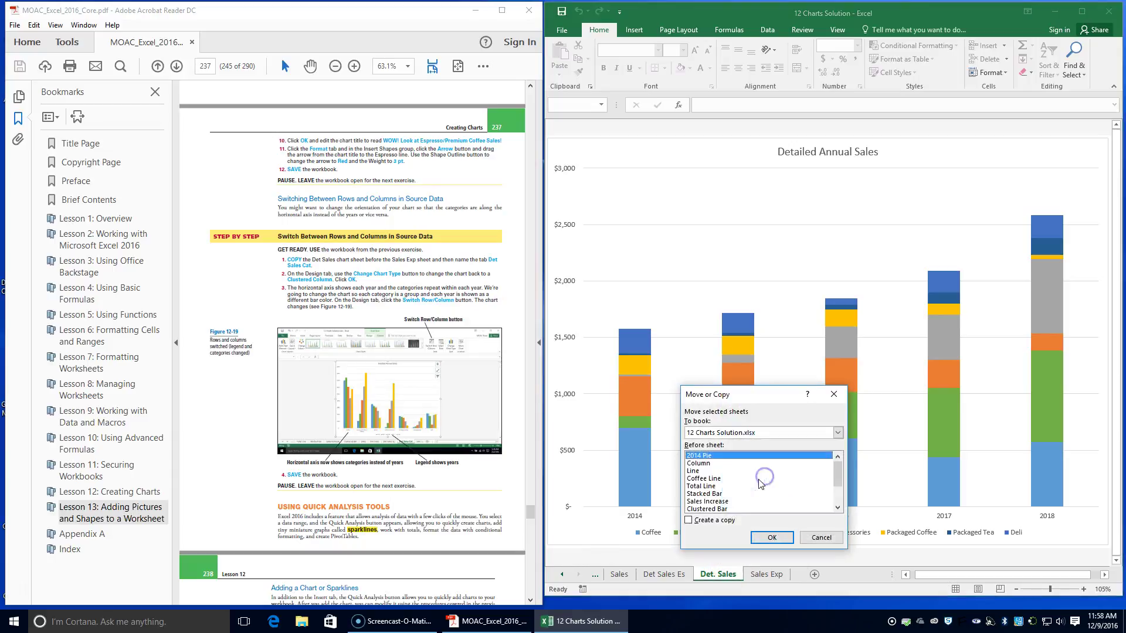
left_click(689, 520)
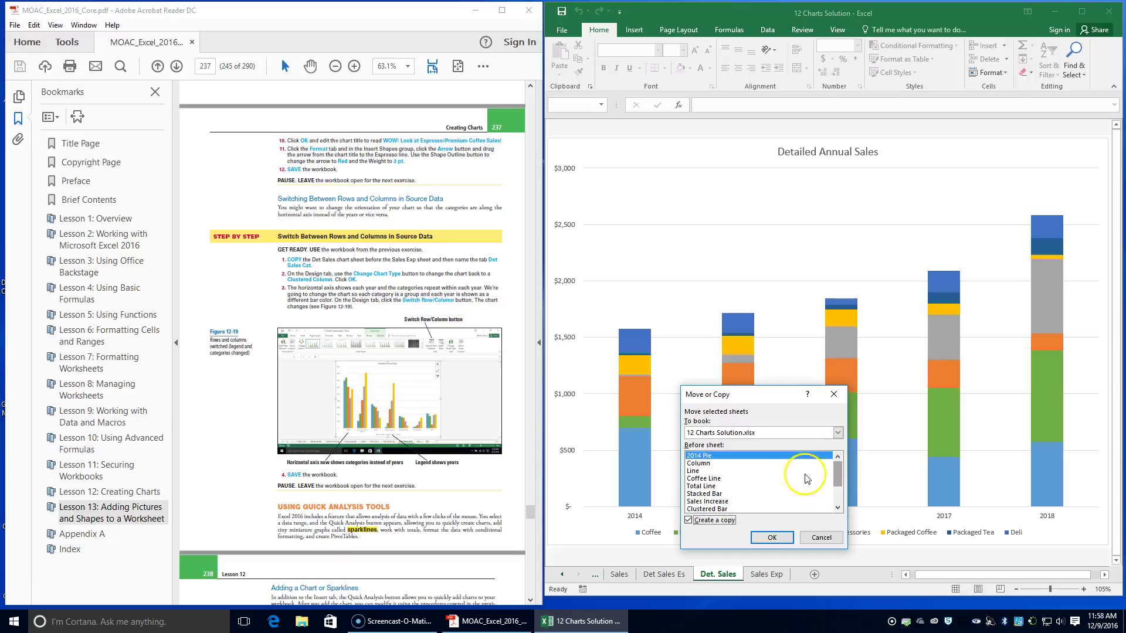
scroll(725, 496, "down", 2)
left_click(711, 503)
left_click(711, 503)
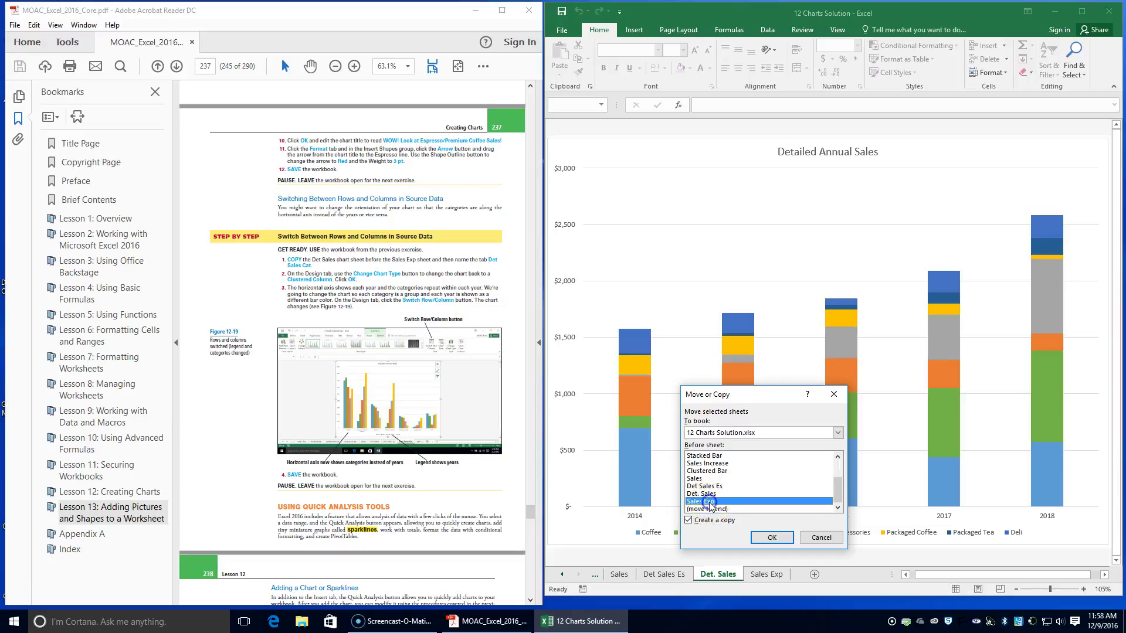
left_click(780, 538)
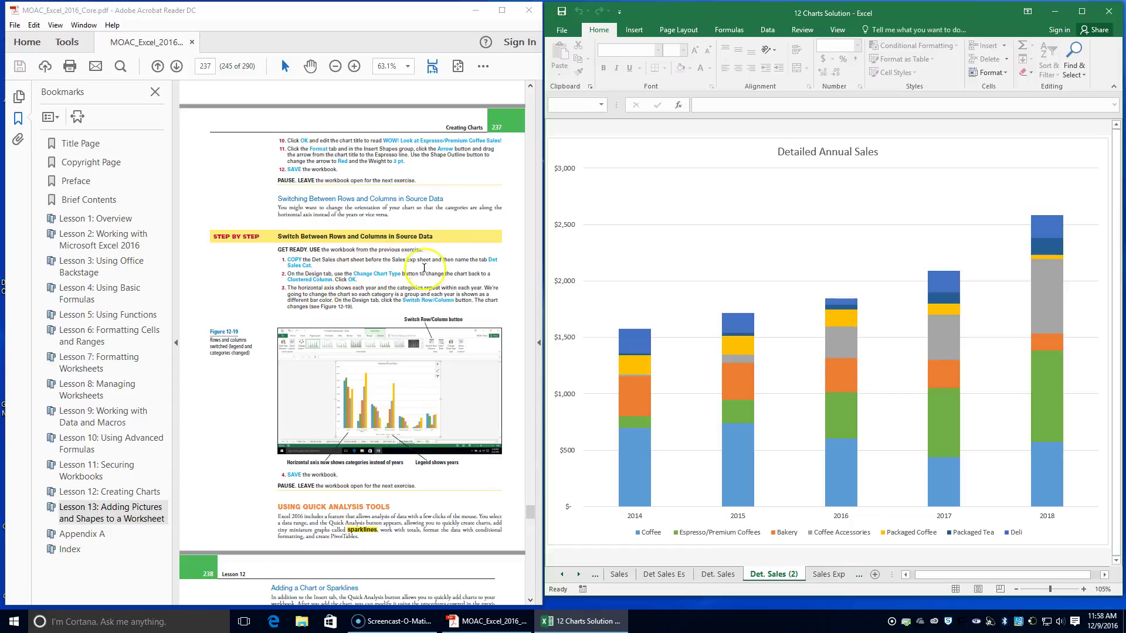
- Rename the copied chart sheet as Det Sales Cat
right_click(762, 574)
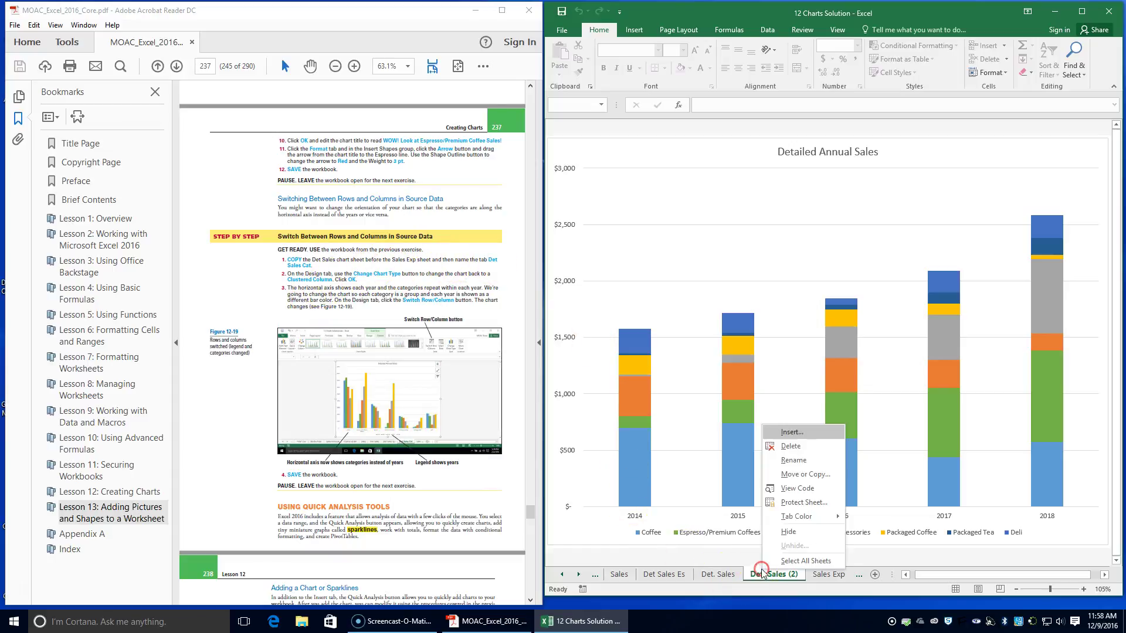
left_click(813, 460)
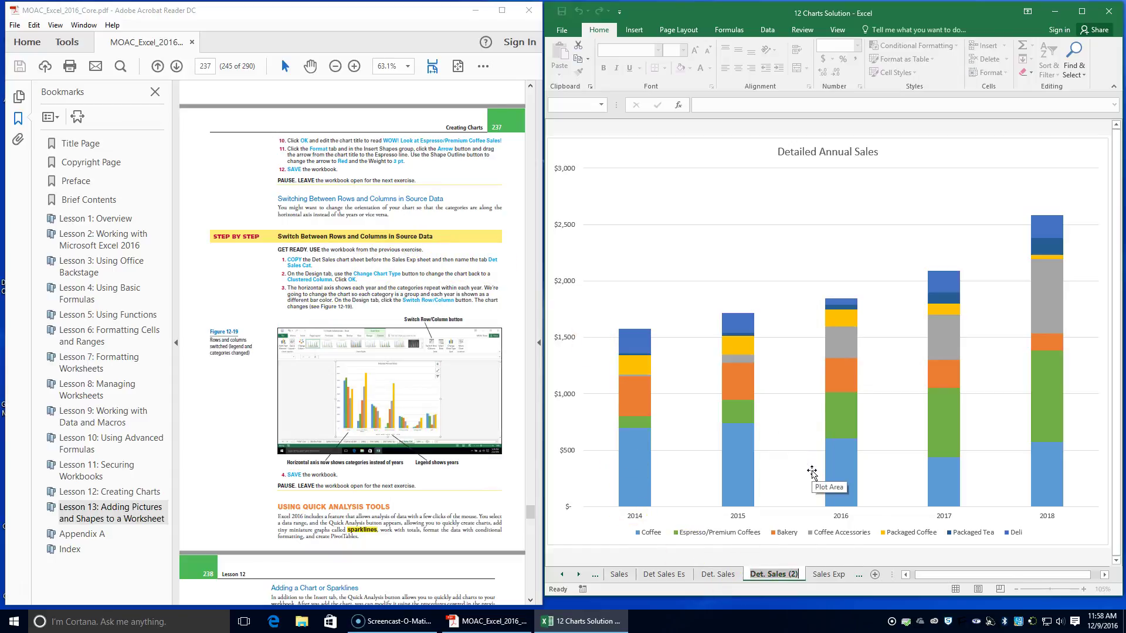
type("De")
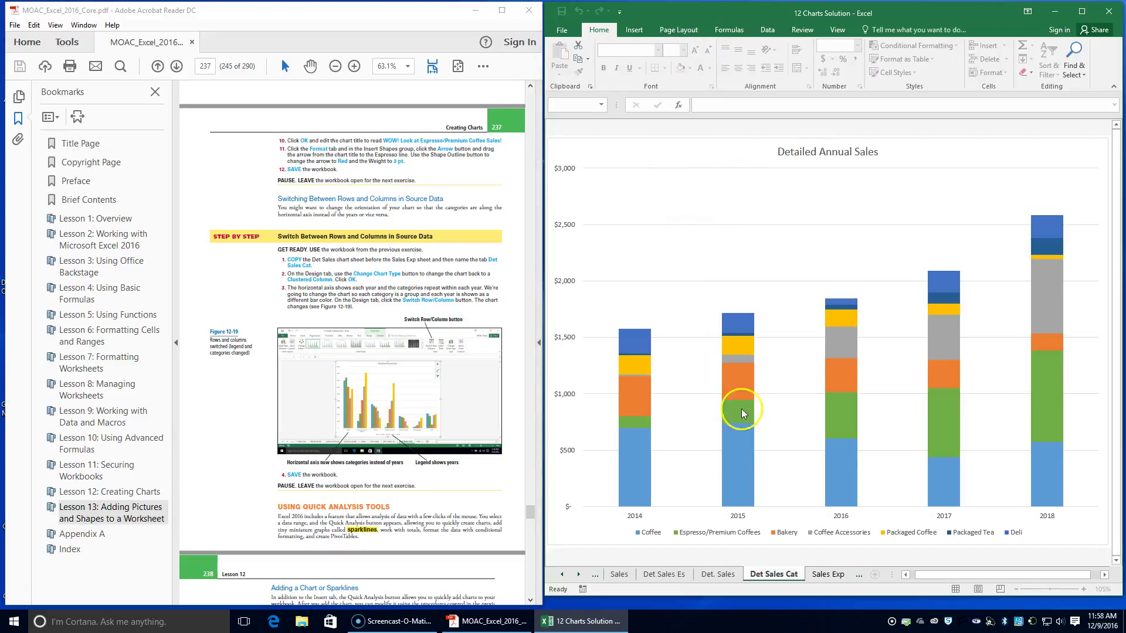
left_click(780, 497)
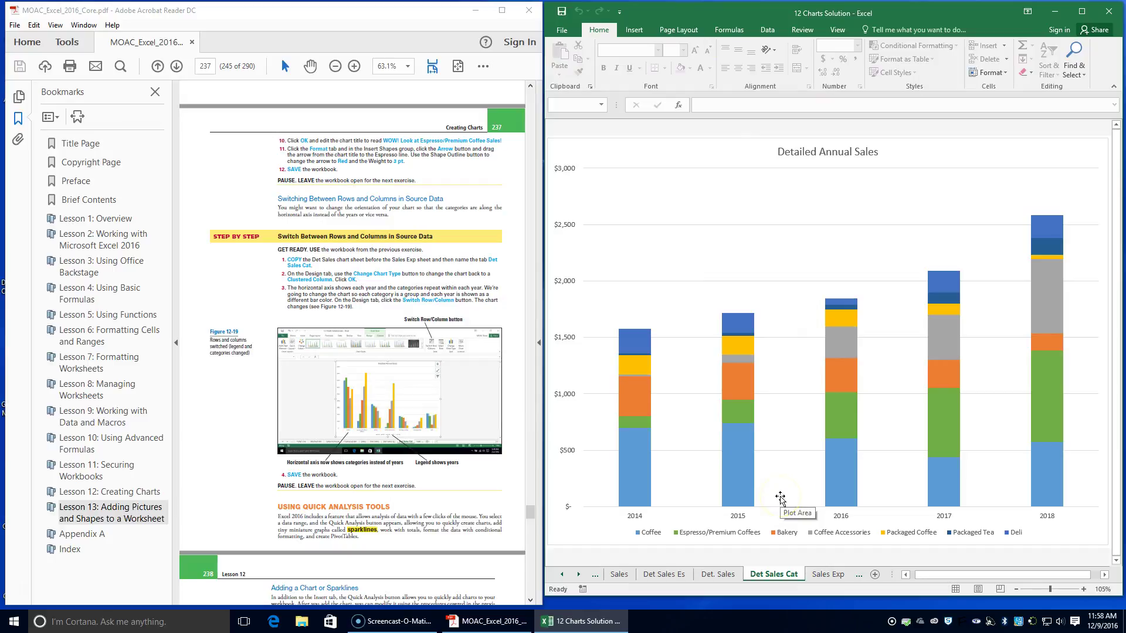
- Change the chart on the Det Sales Cat sheet to the Clustered Column type
left_click(848, 352)
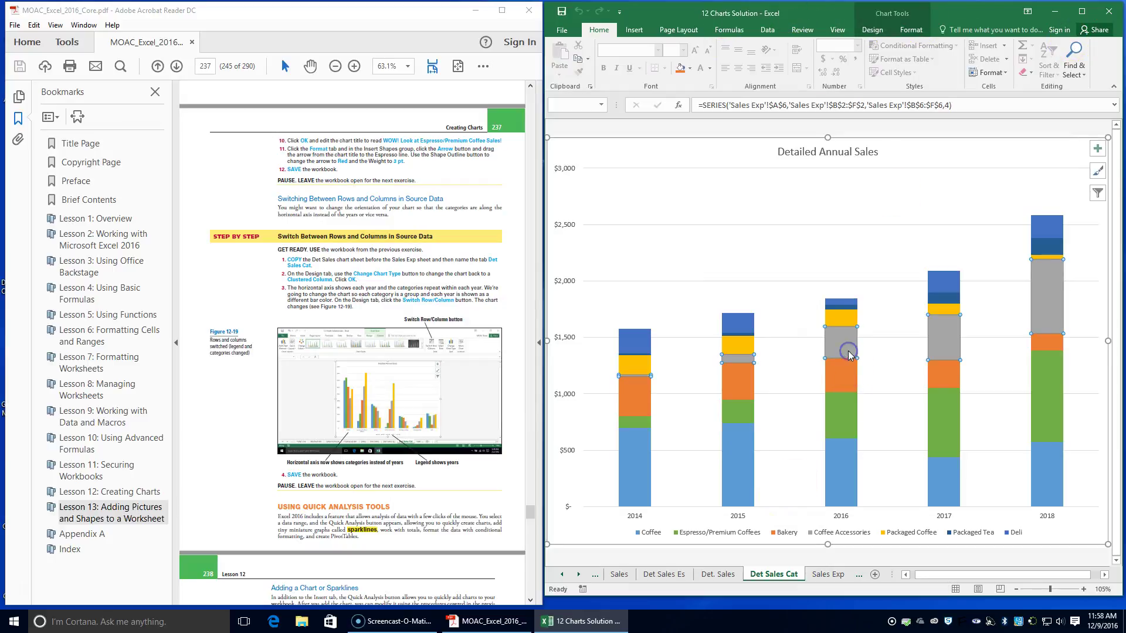
left_click(850, 221)
left_click(882, 153)
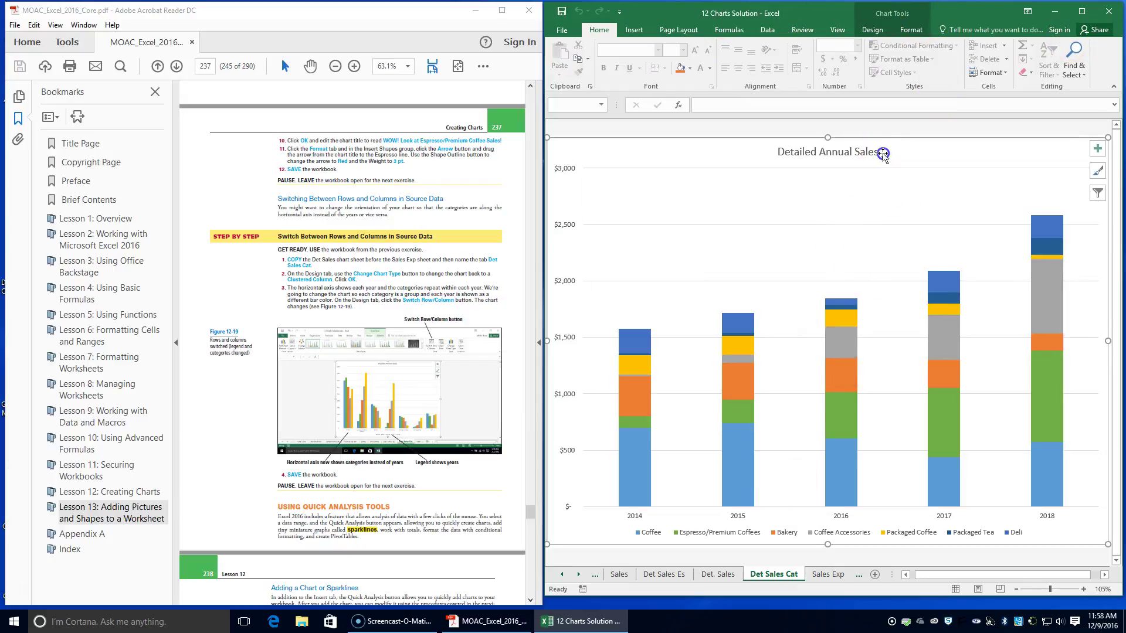
left_click(870, 29)
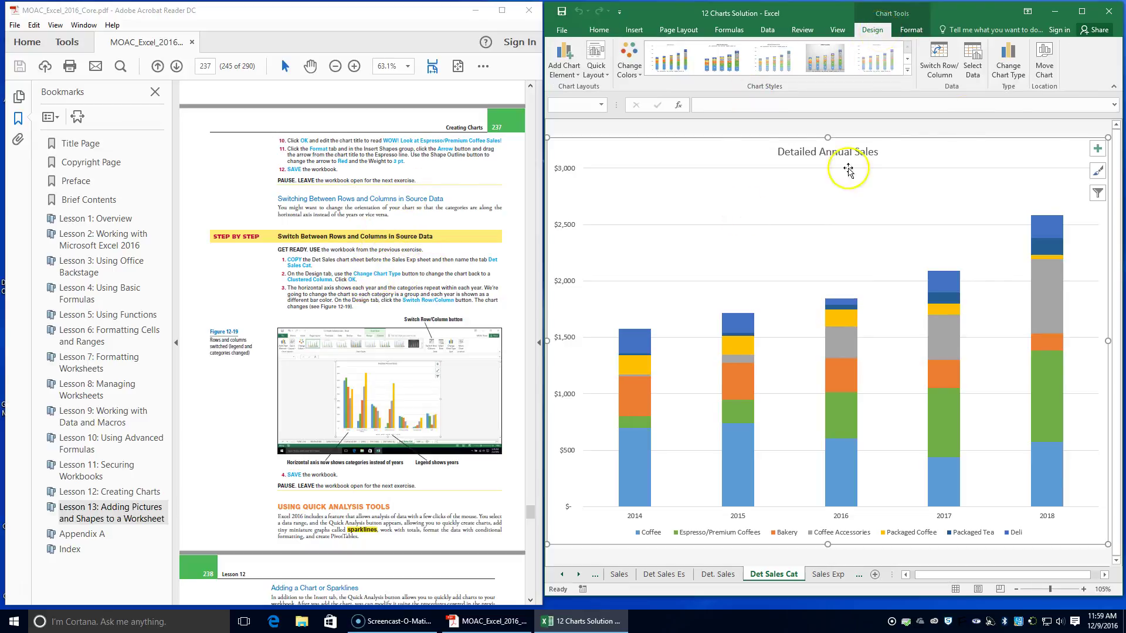
left_click(1007, 70)
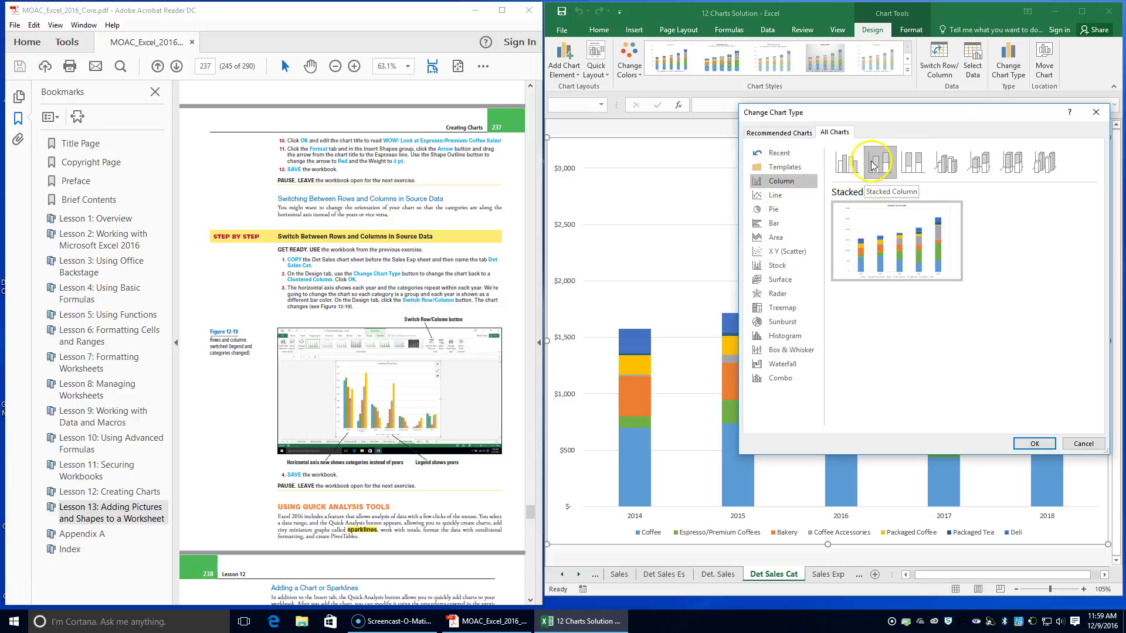
left_click(848, 170)
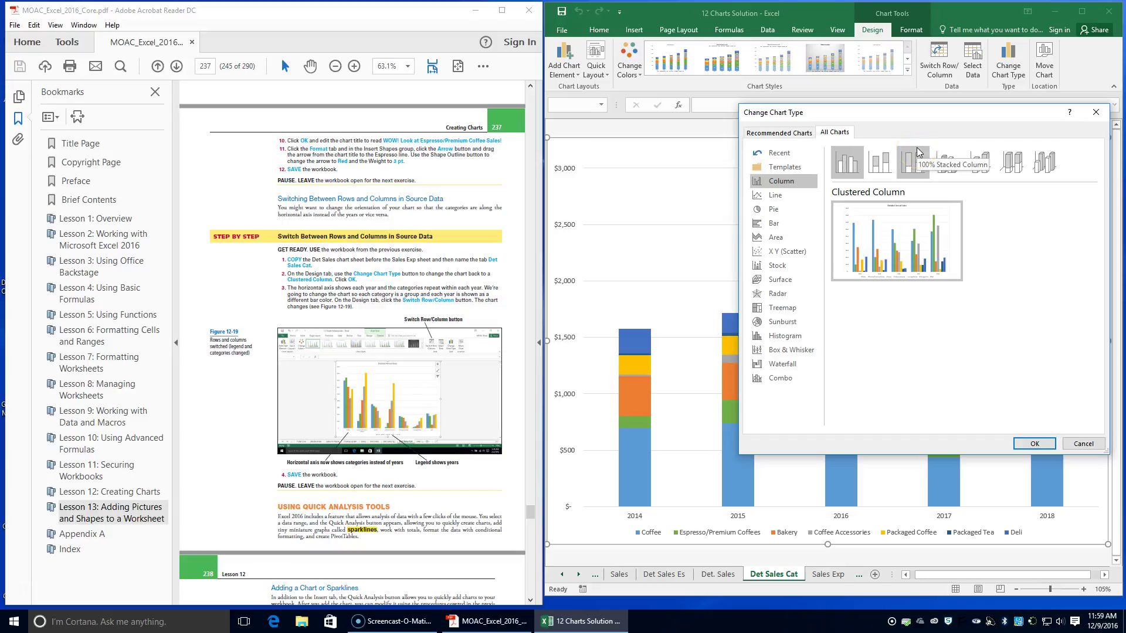
left_click(1049, 442)
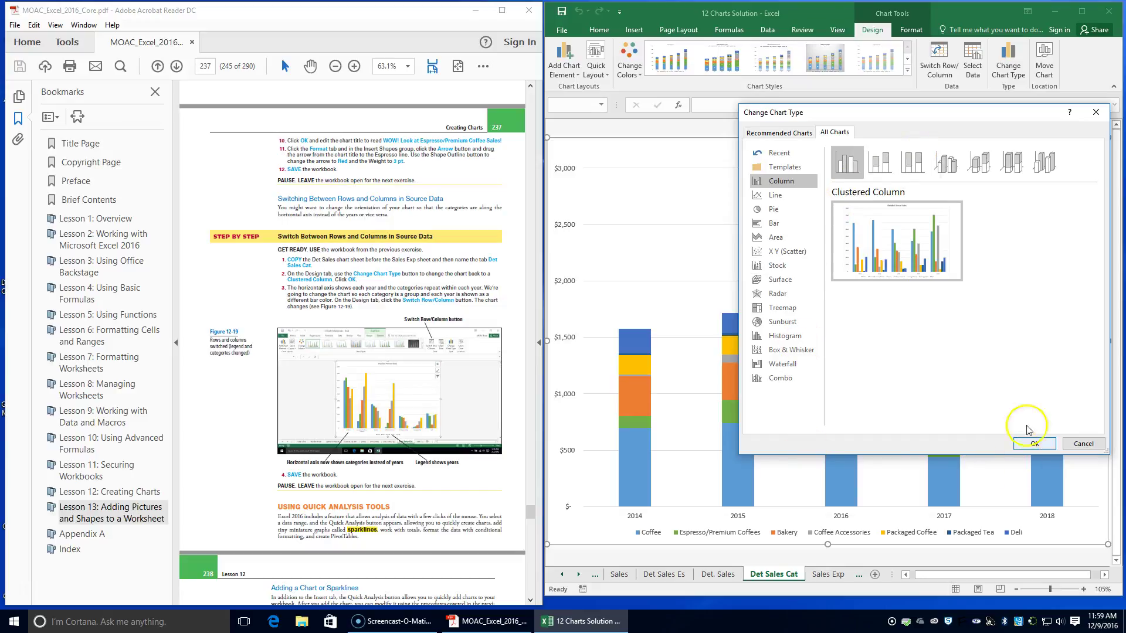
left_click(1049, 443)
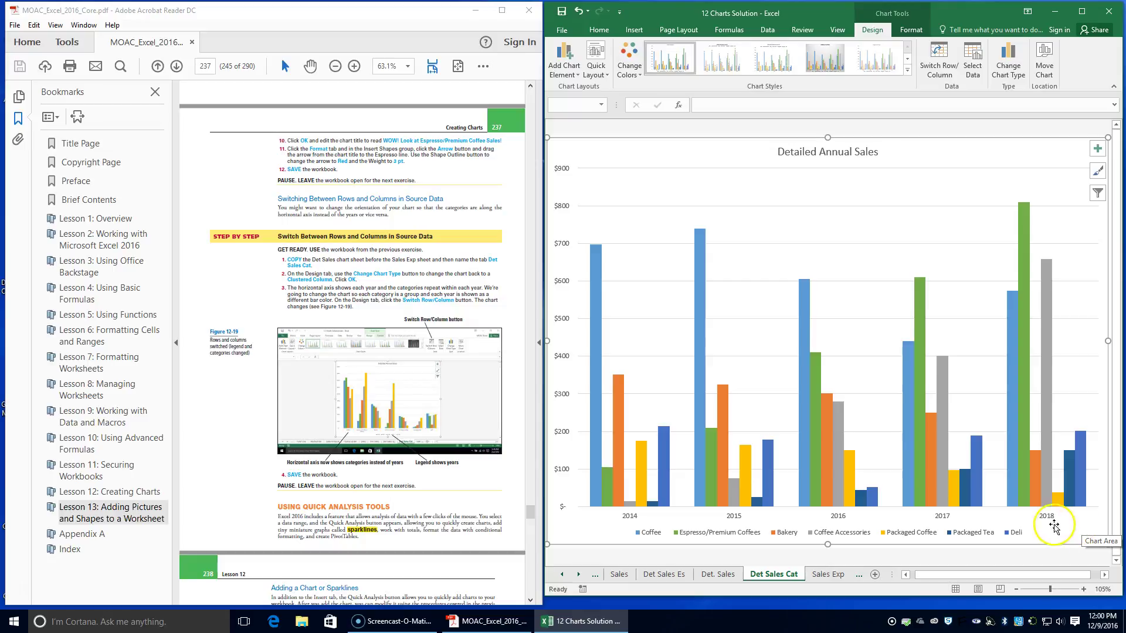
- Switch the chart's rows and columns so the sales categories form the horizontal axis, and save the workbook
left_click(949, 72)
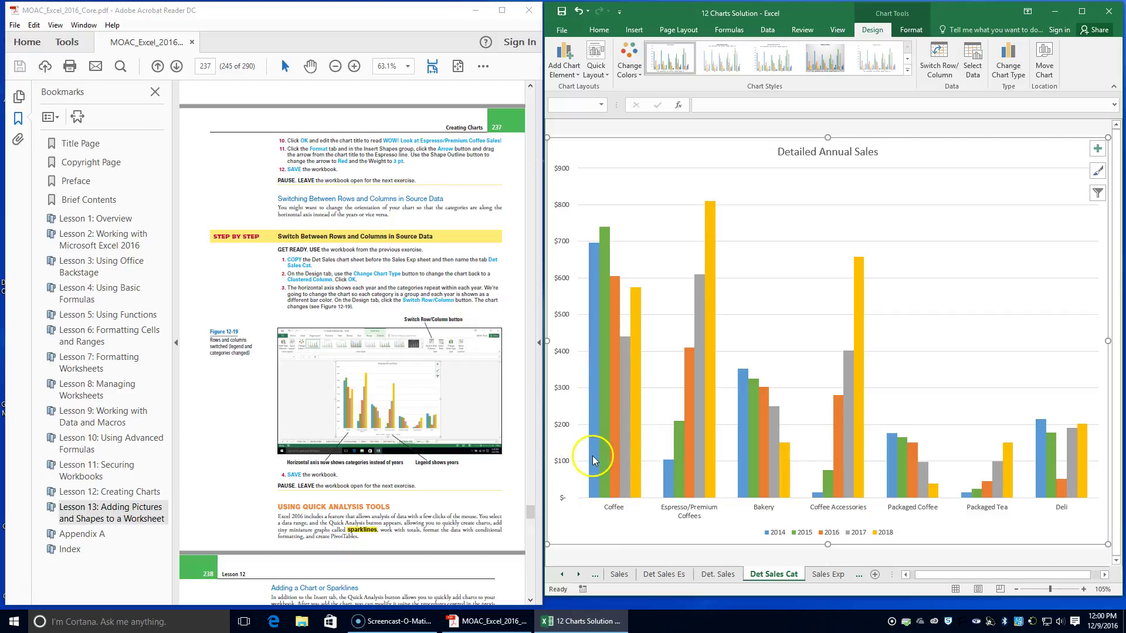
mouse_move(592, 456)
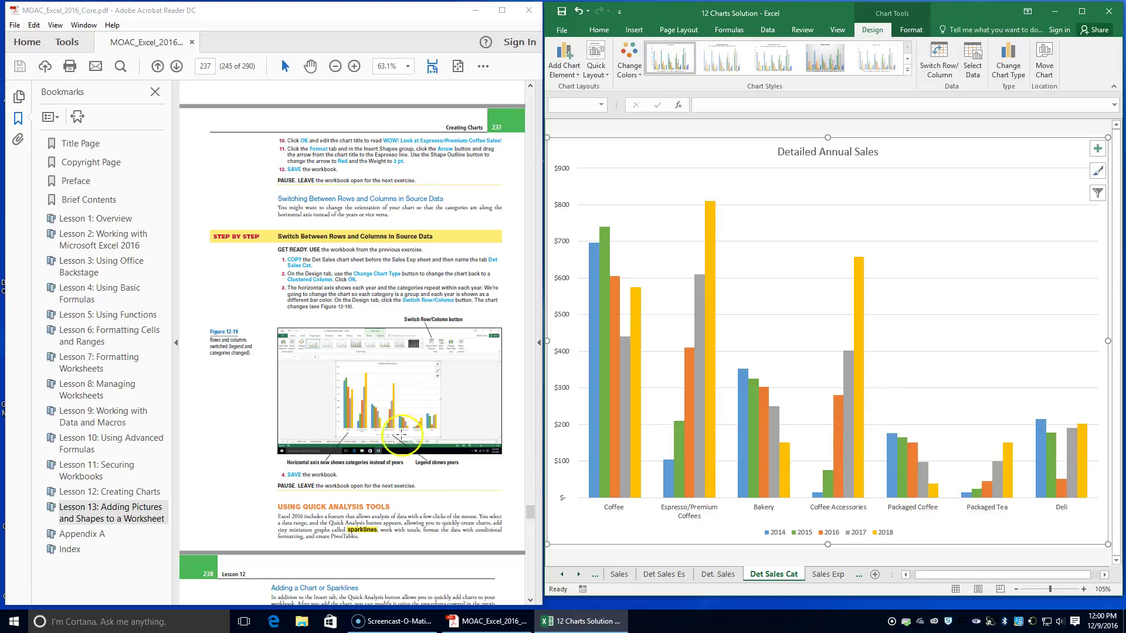
scroll(405, 436, "down", 2)
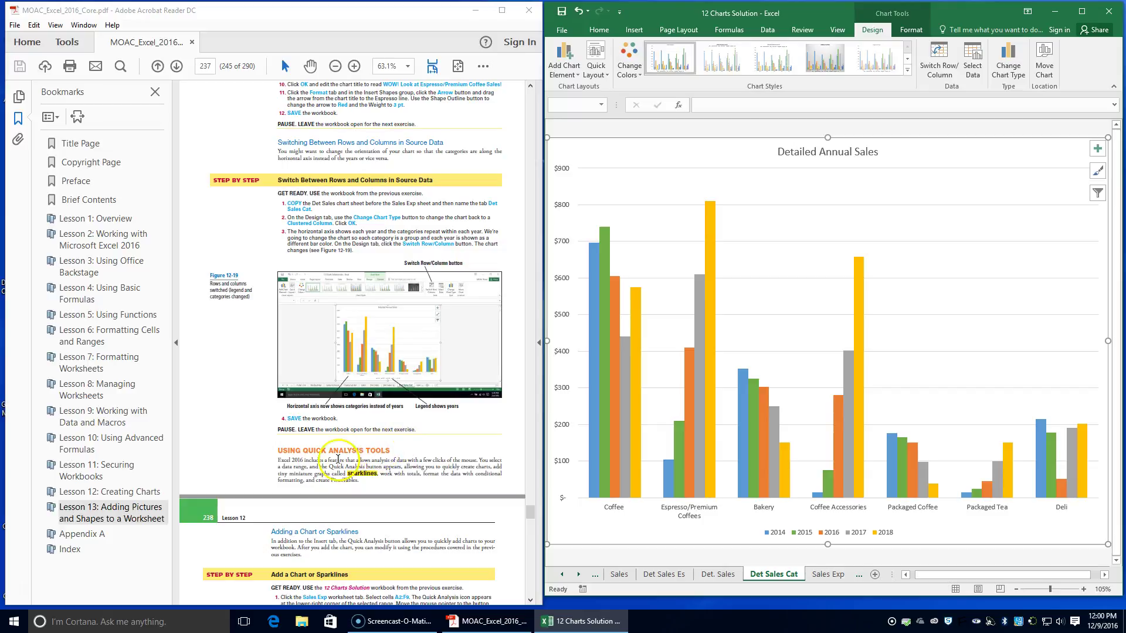
left_click(561, 15)
- Select cells A2:F9 on the Sales Exp worksheet for Quick Analysis
scroll(351, 449, "down", 1)
scroll(350, 449, "down", 3)
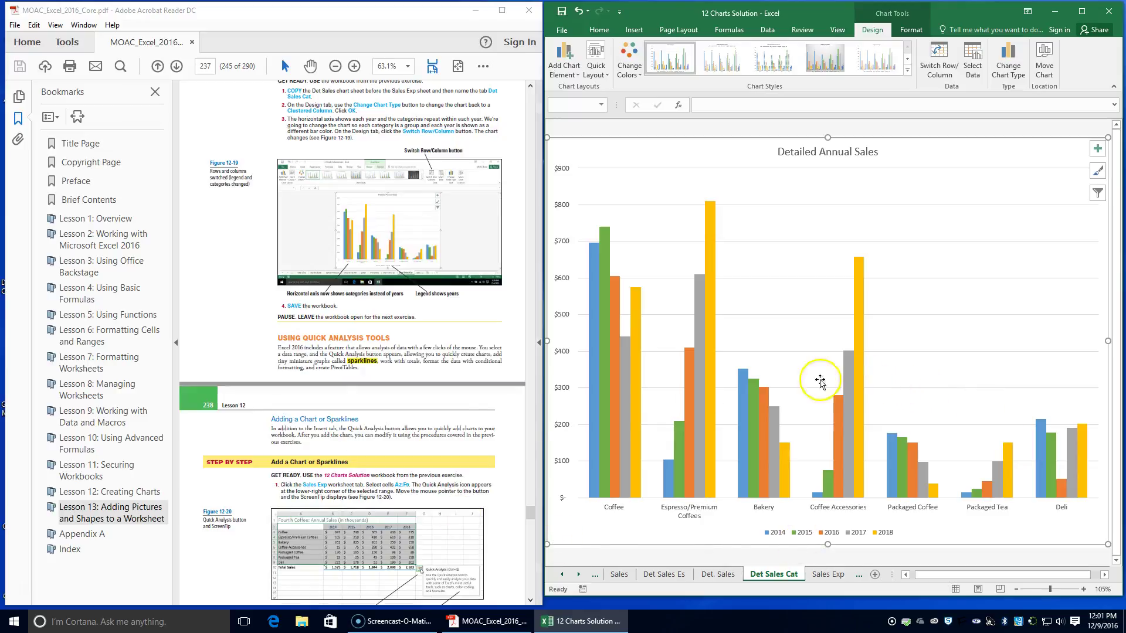
left_click(832, 575)
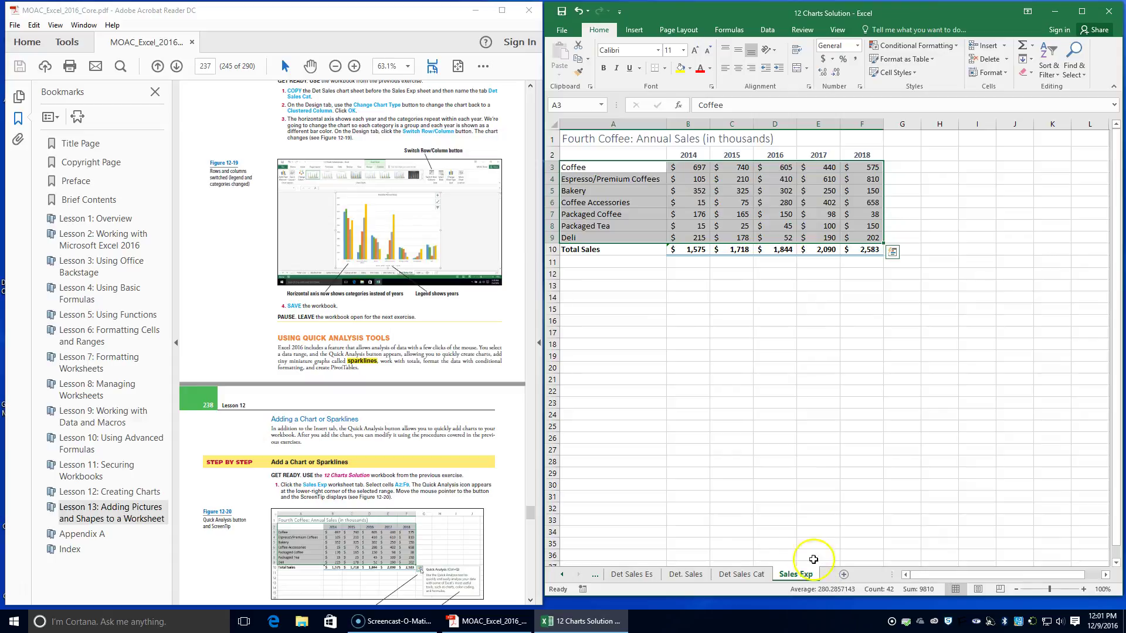
scroll(349, 472, "down", 1)
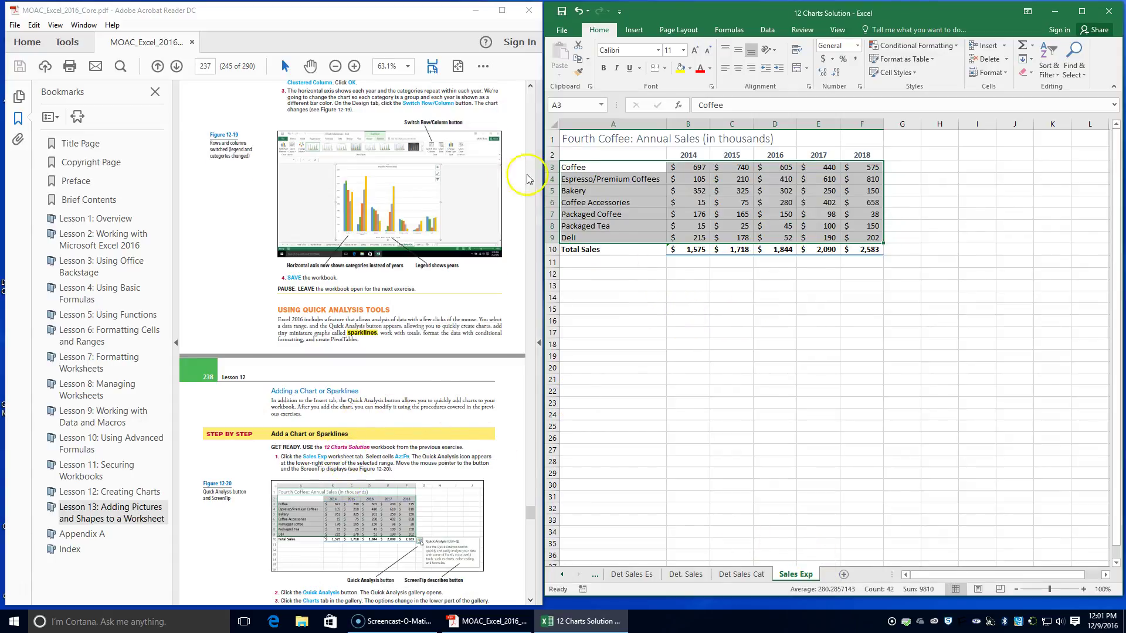
left_click(588, 151)
left_click_drag(589, 150, 866, 242)
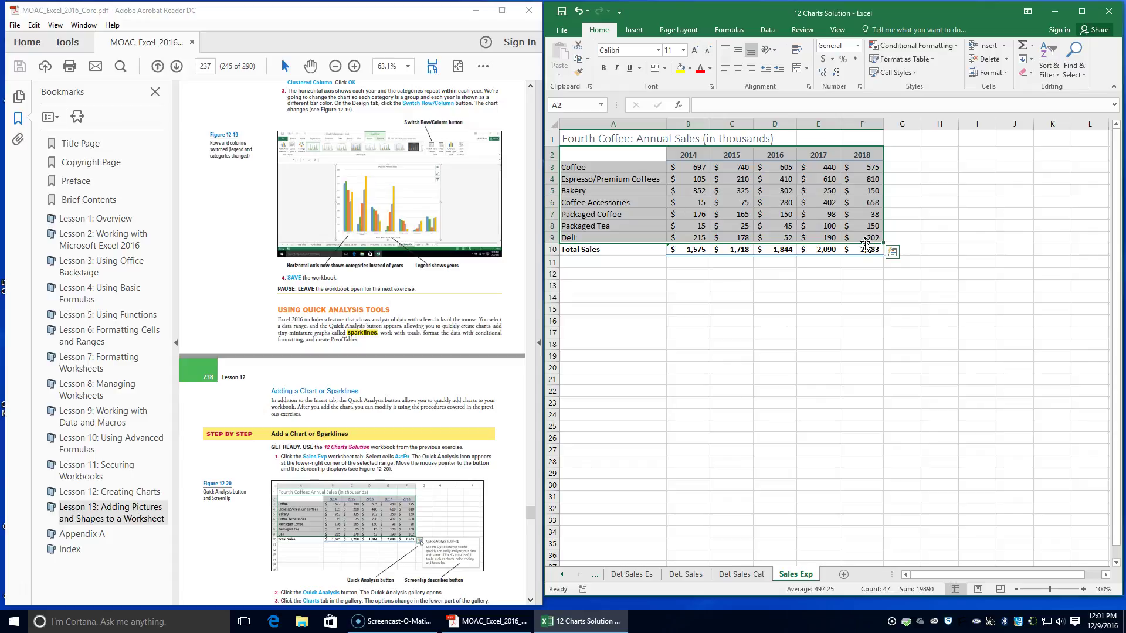
left_click(893, 252)
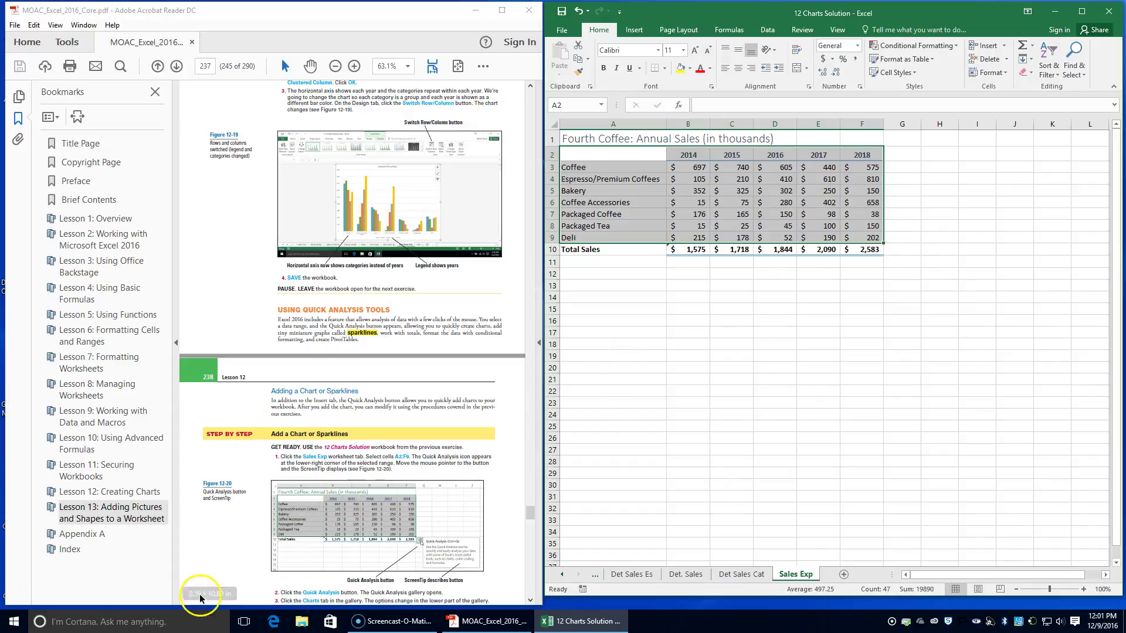
- Show the Quick Analysis chart options for the selected sales data and preview the Clustered Bar chart
scroll(311, 528, "down", 3)
scroll(315, 526, "down", 3)
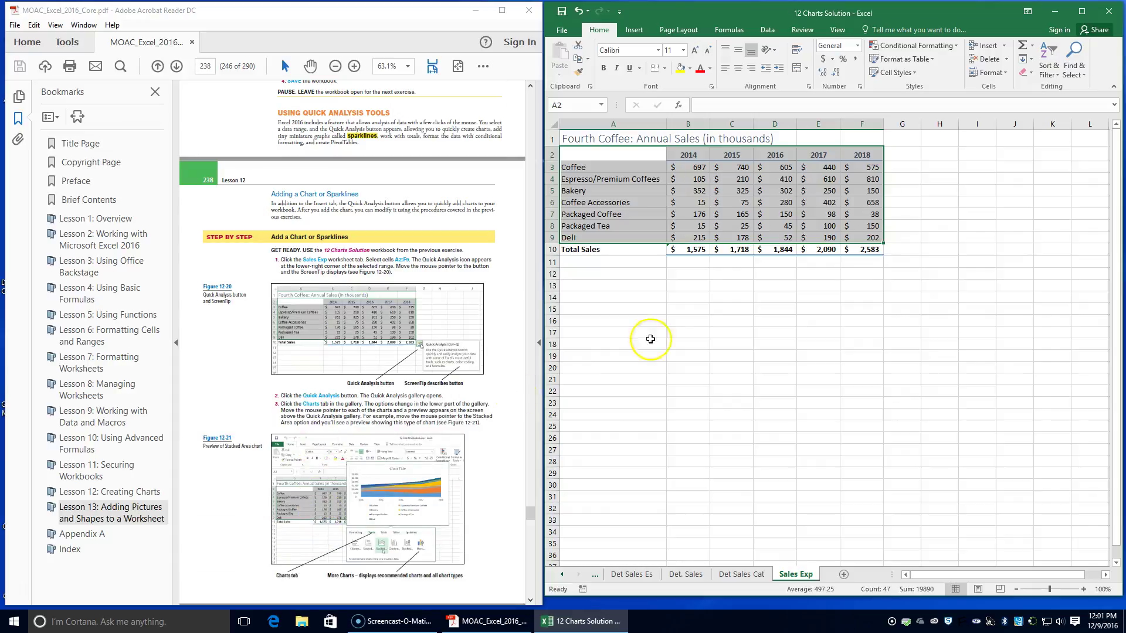
left_click(892, 253)
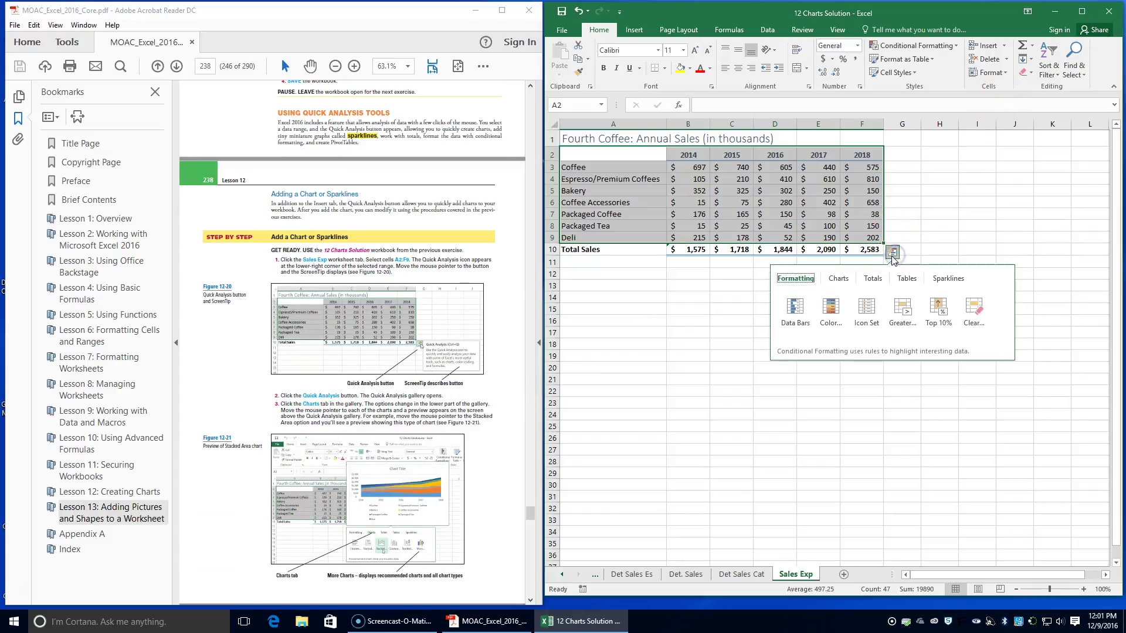
left_click(837, 281)
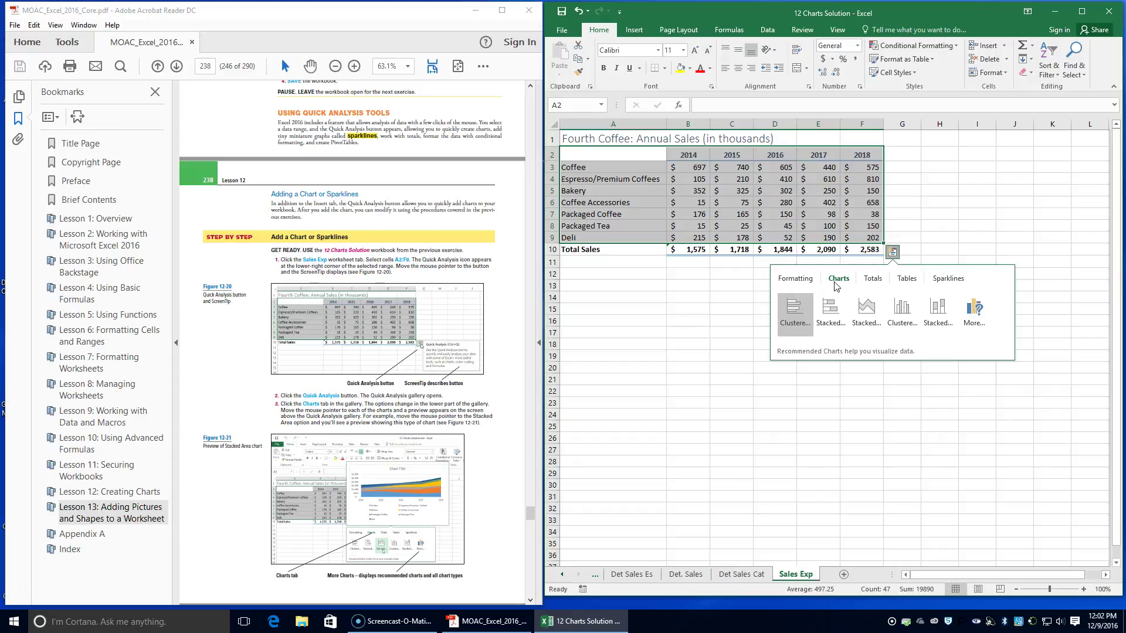
scroll(332, 402, "down", 5)
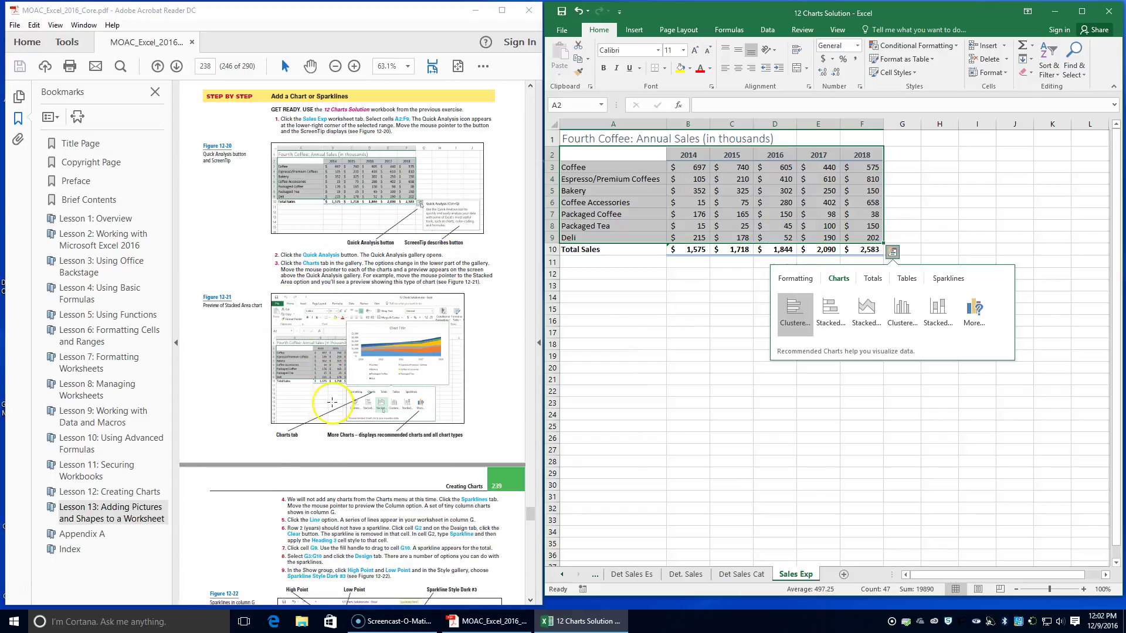
scroll(332, 402, "down", 1)
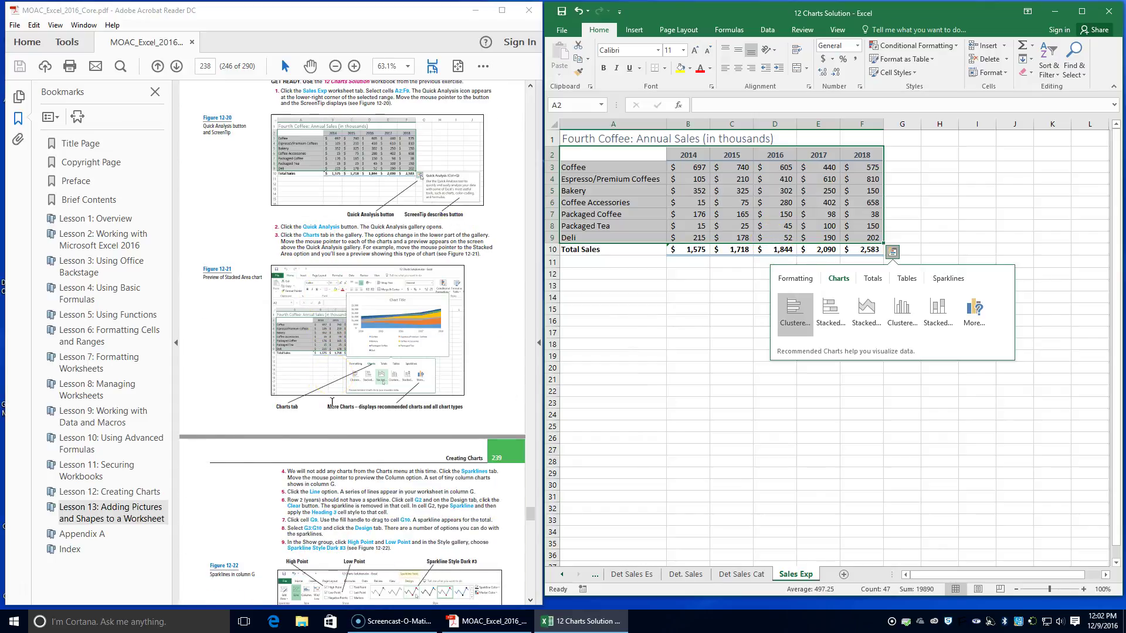
left_click(325, 408)
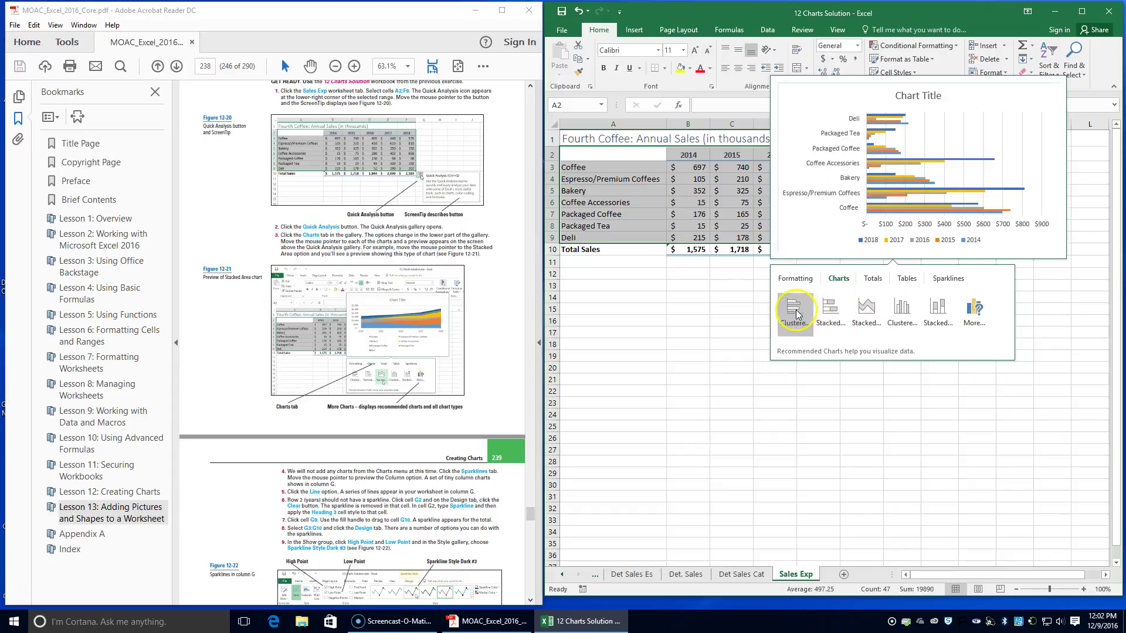
- Preview the Quick Analysis sparkline types for A2:F9 and insert Line sparklines in column G
left_click(946, 280)
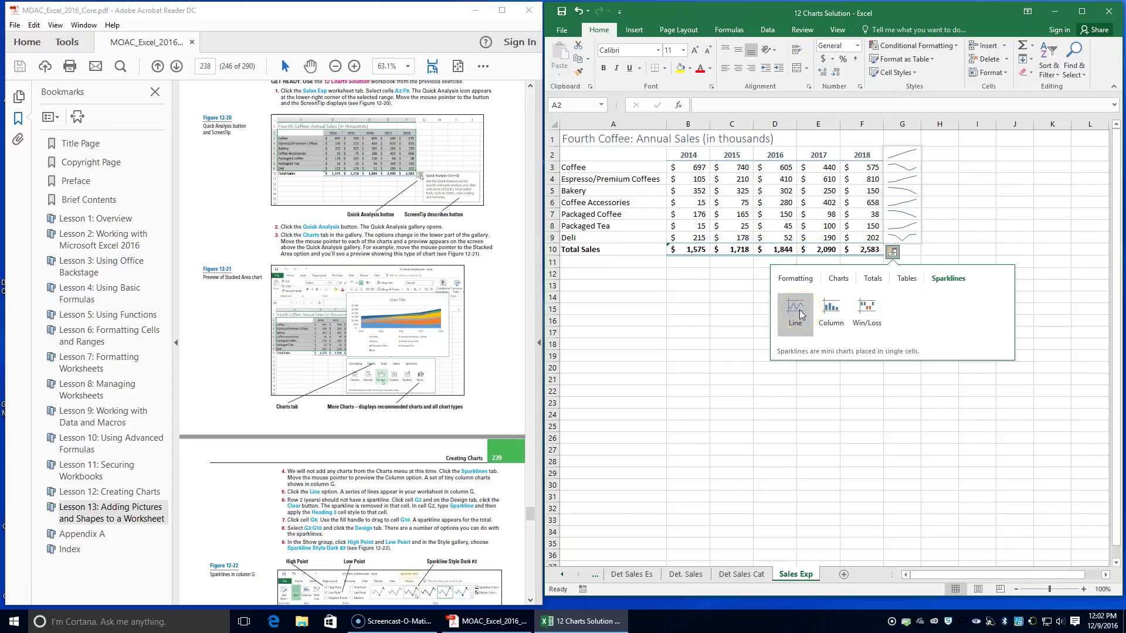
left_click(832, 314)
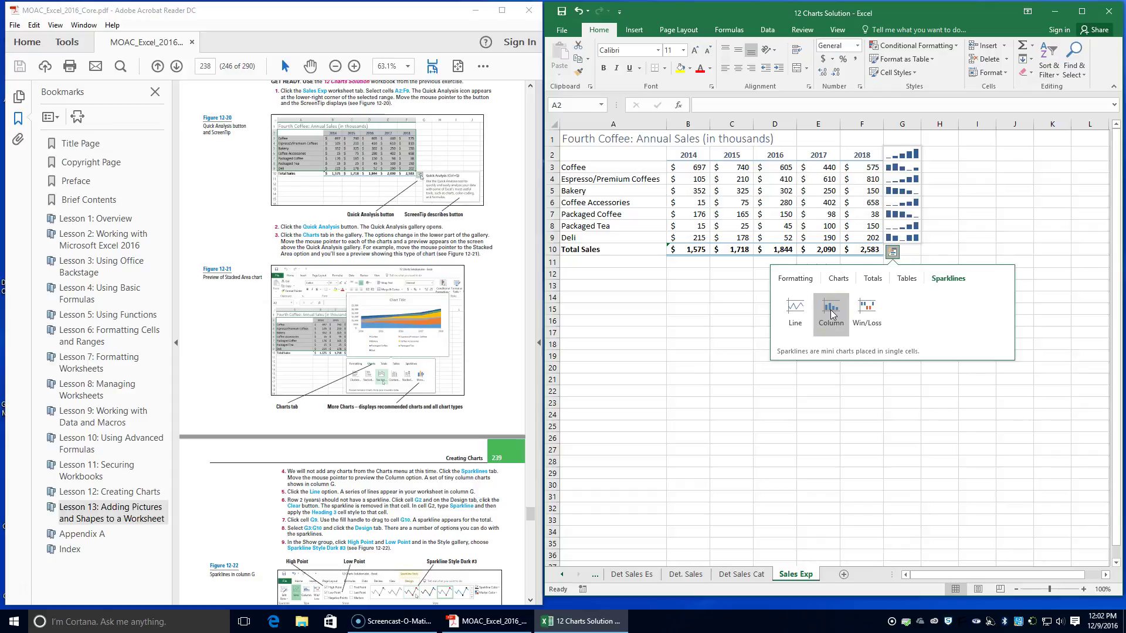
left_click(823, 318)
left_click(851, 317)
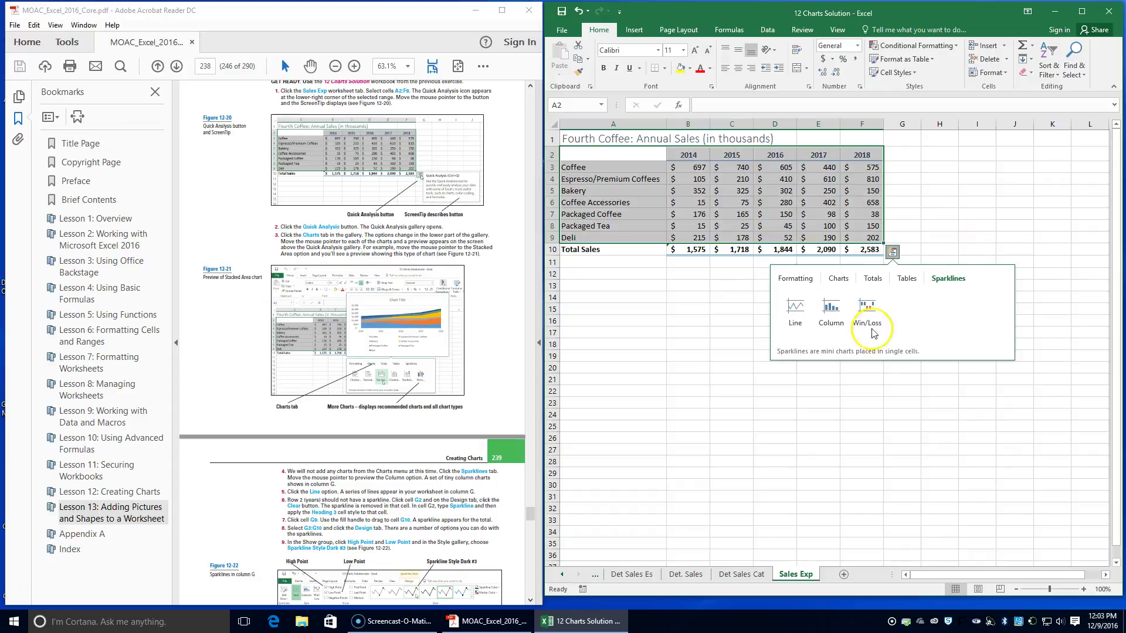
left_click(795, 313)
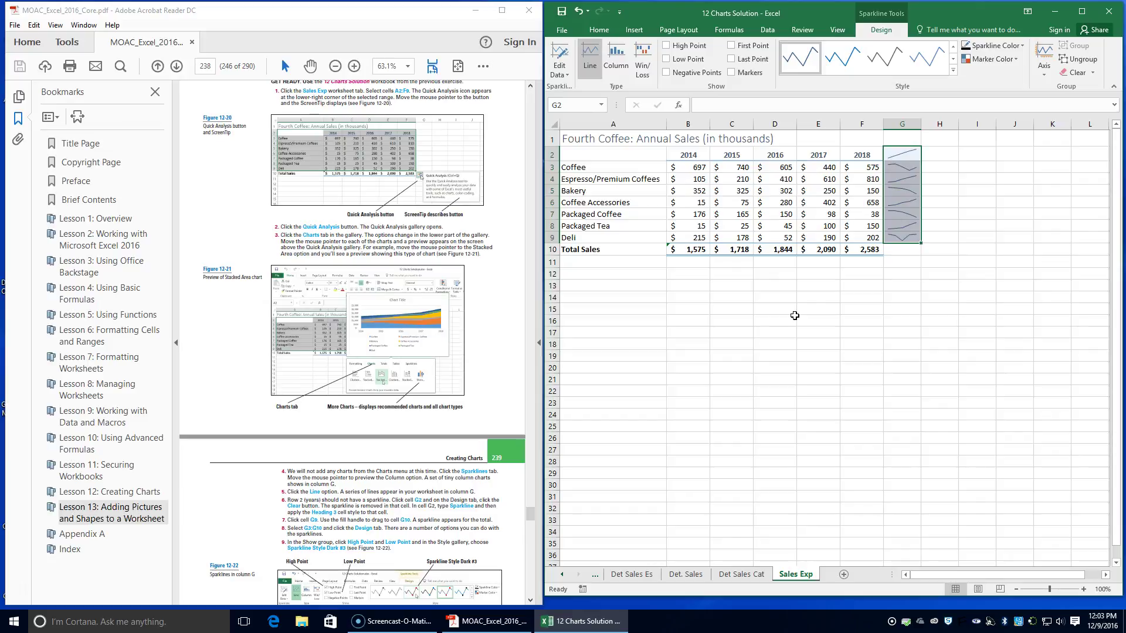
- Clear the sparkline from cell G2 and enter the heading Sparkline in its place
left_click(903, 153)
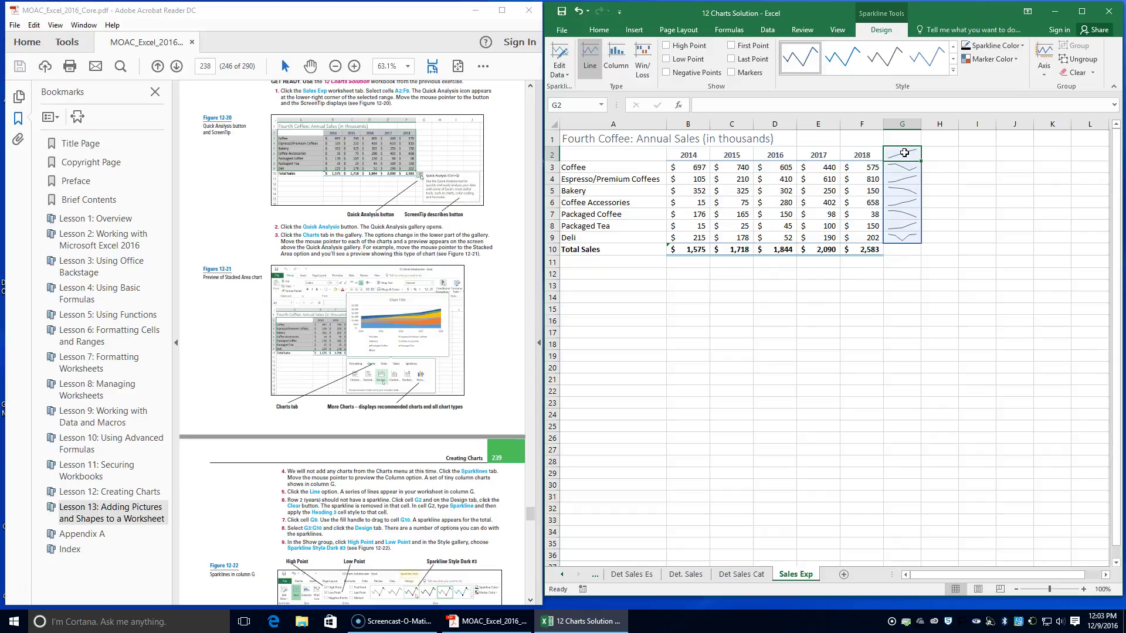
left_click(1074, 74)
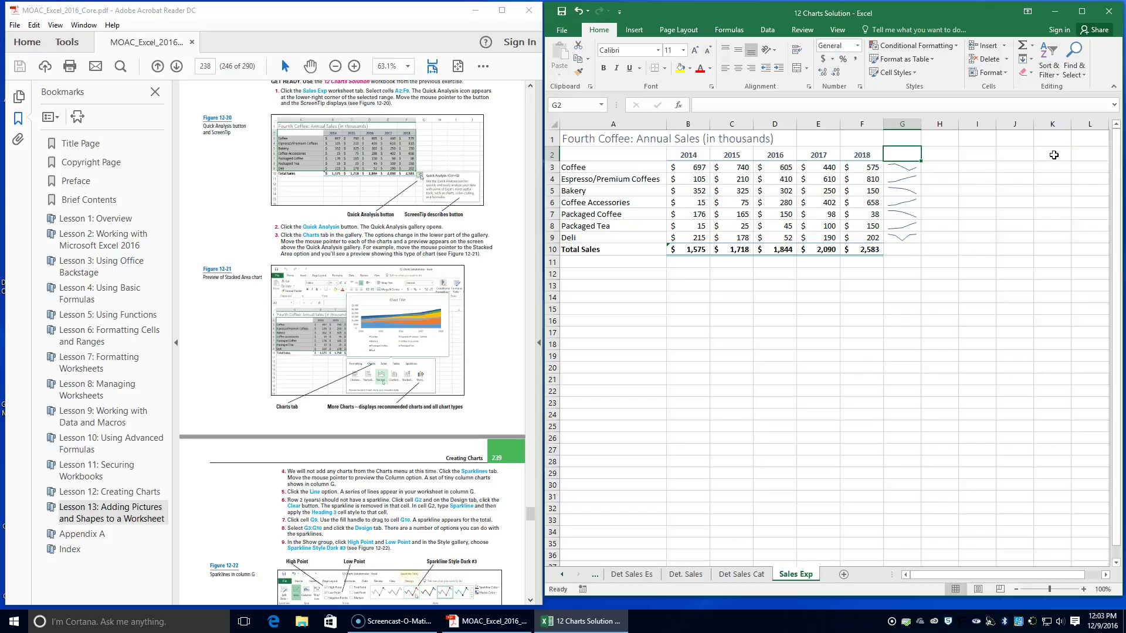
type("Spark")
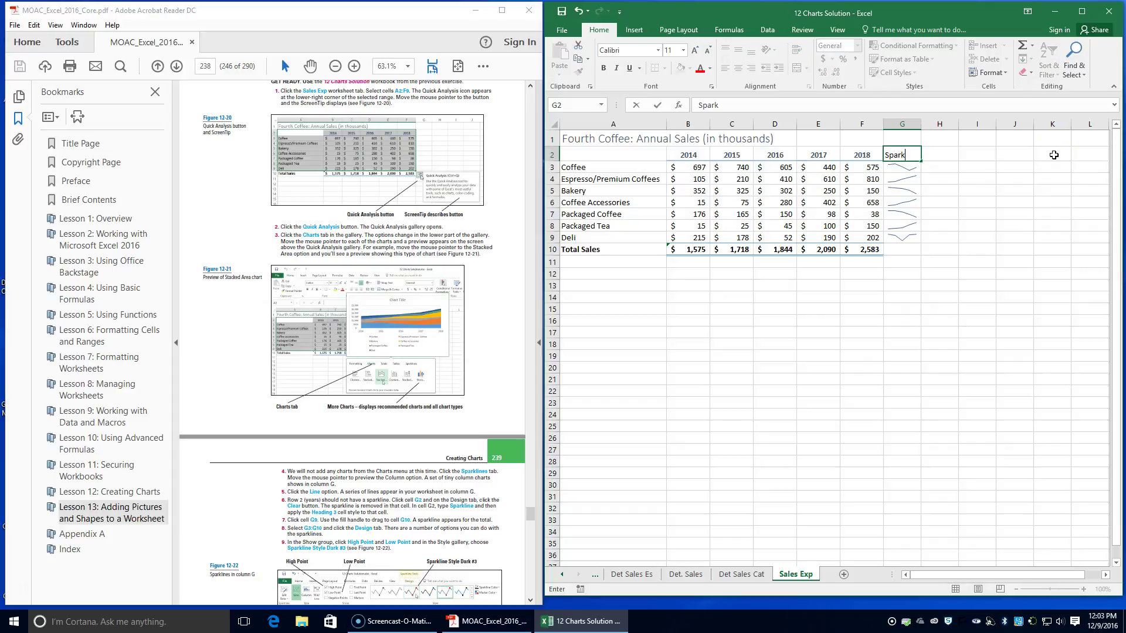
type("line")
left_click(916, 280)
- Apply the Heading 3 cell style to the Sparkline heading in G2
left_click(900, 155)
left_click(895, 72)
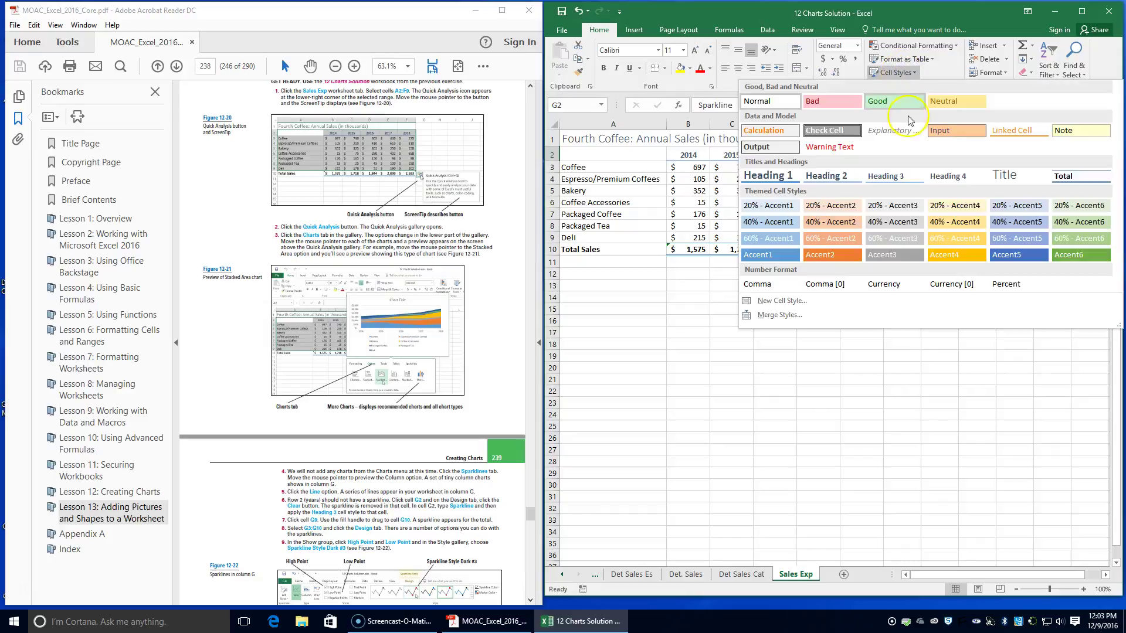
left_click(894, 177)
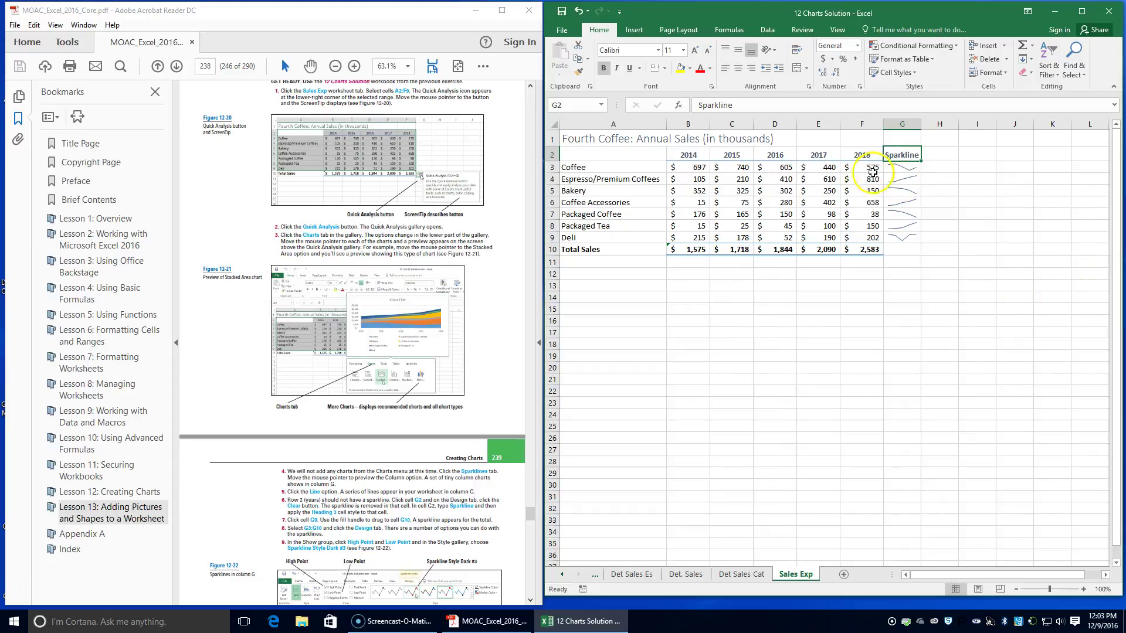
- Fill the sparkline from cell G9 down to G10 for the Total Sales row
left_click(903, 239)
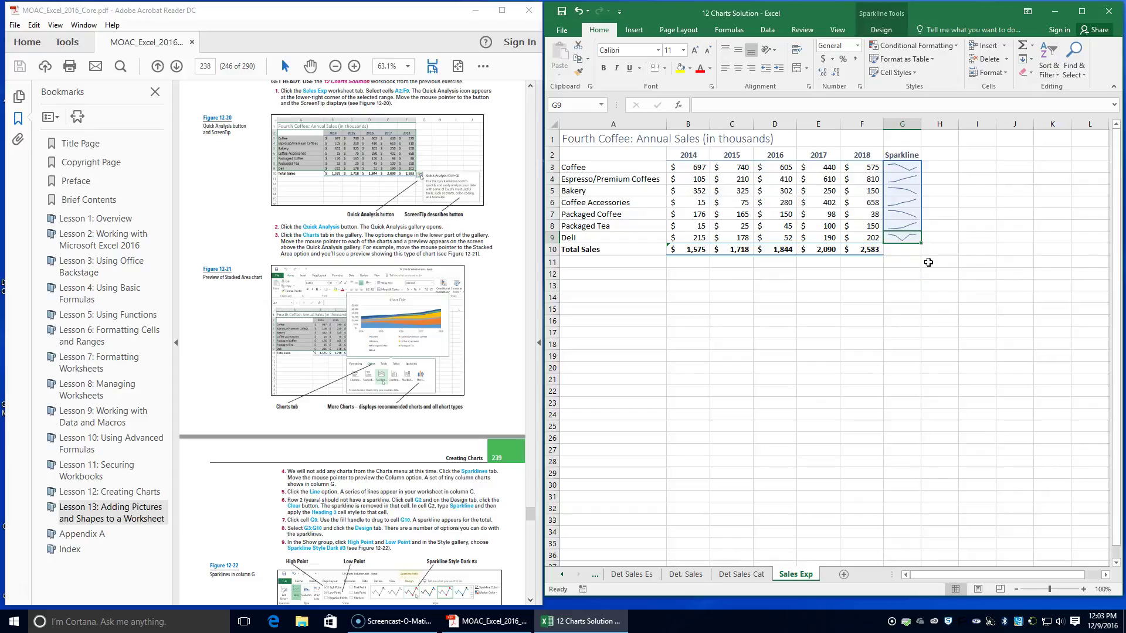
left_click_drag(920, 244, 921, 248)
left_click_drag(920, 253, 921, 253)
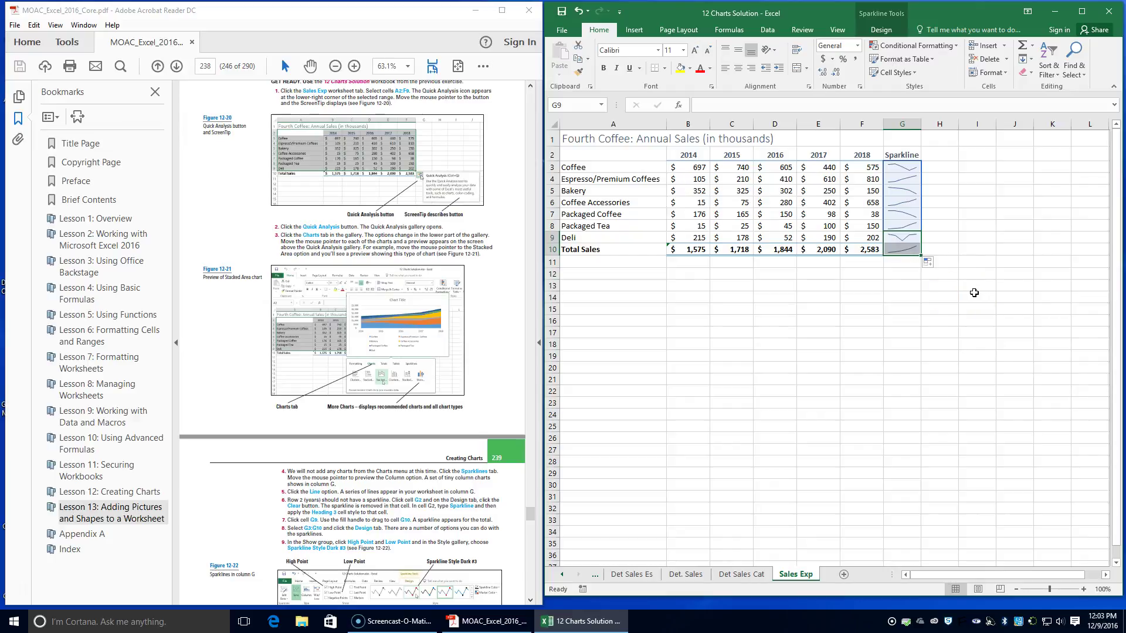
- Show the High Point and Low Point on the sparklines in G3:G10
left_click_drag(903, 167, 900, 255)
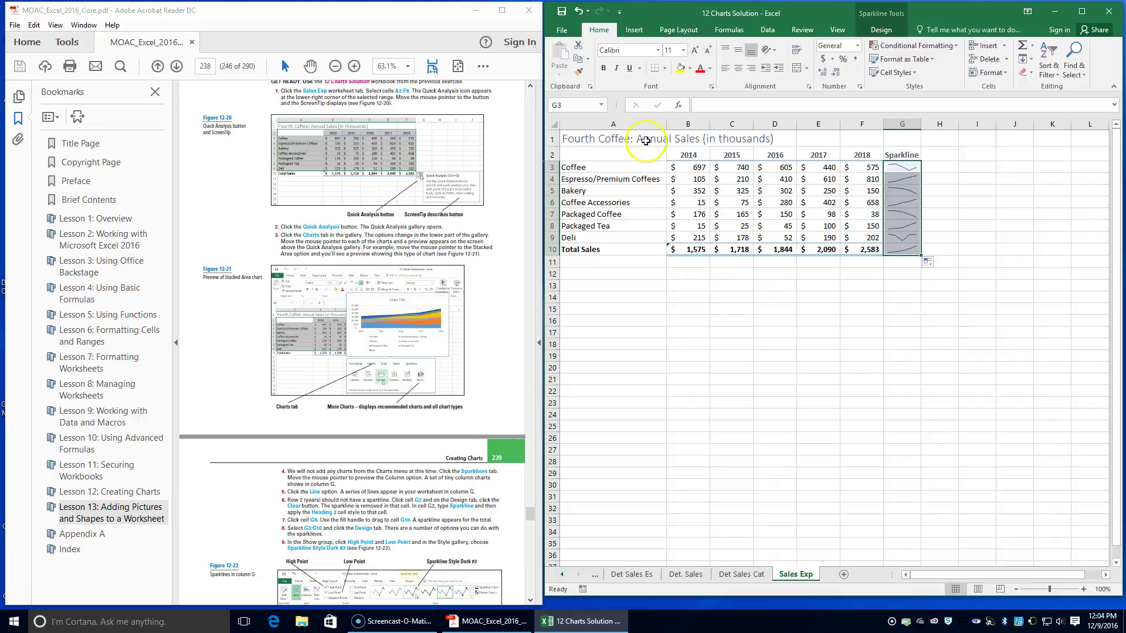
left_click(871, 31)
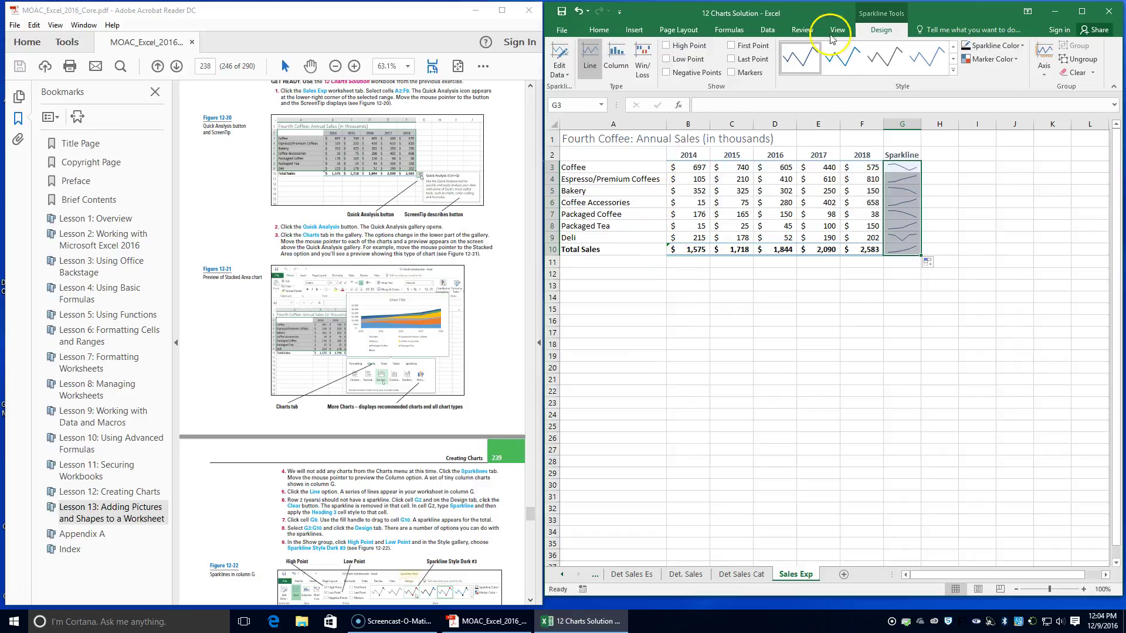
left_click(667, 46)
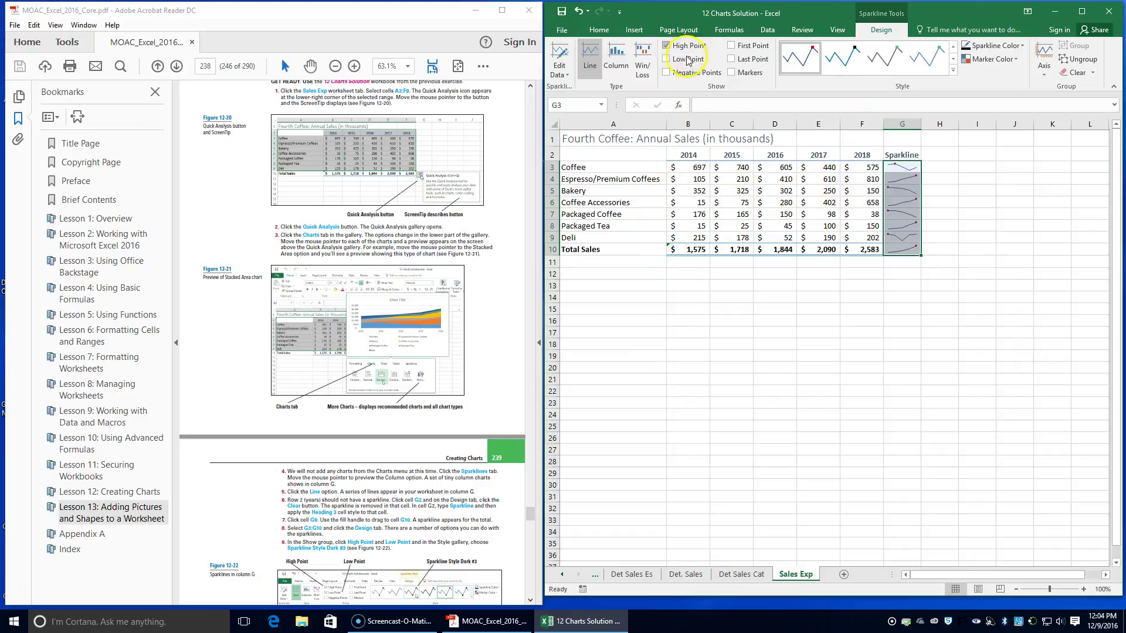
left_click(683, 60)
- Apply Sparkline Style Dark #3 to the sparklines in G3:G10 and save the workbook
left_click(953, 71)
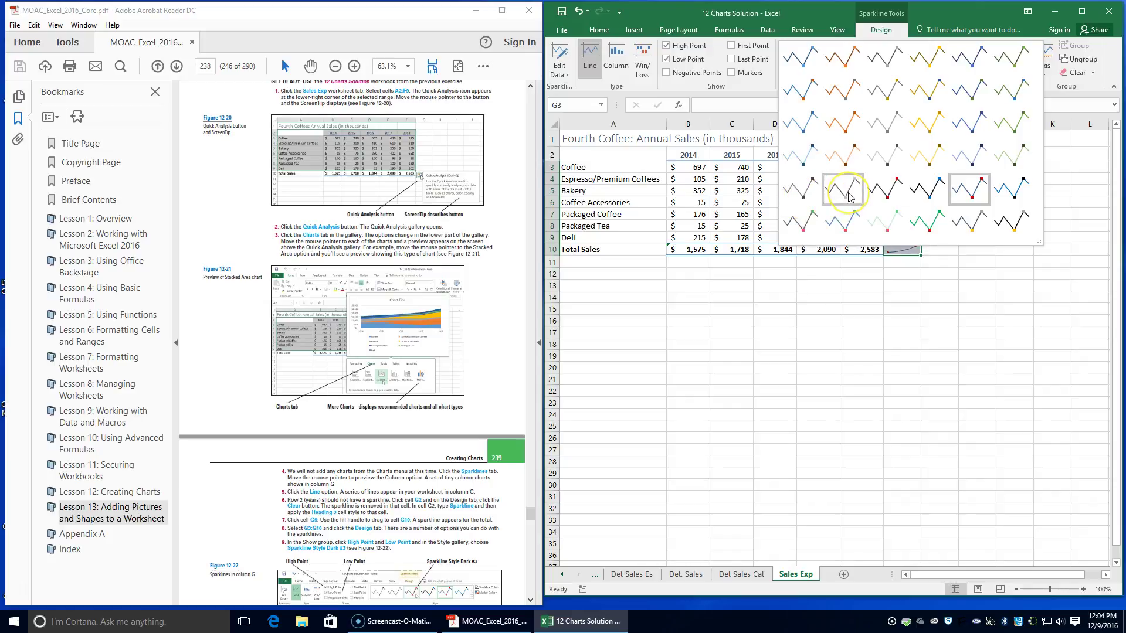
left_click(881, 192)
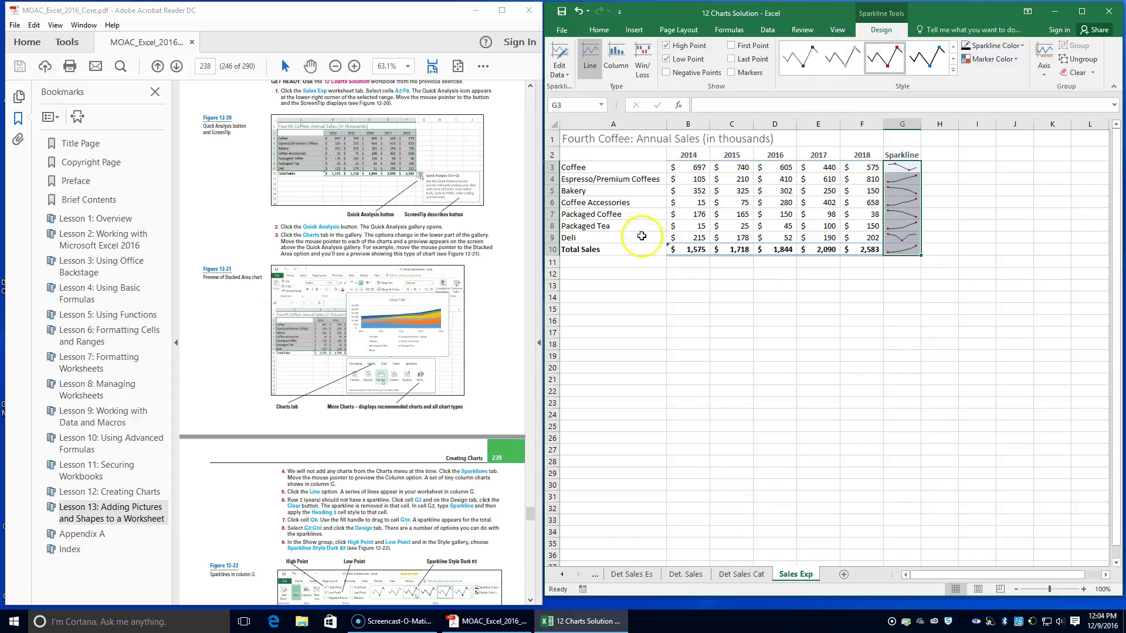
scroll(365, 540, "down", 6)
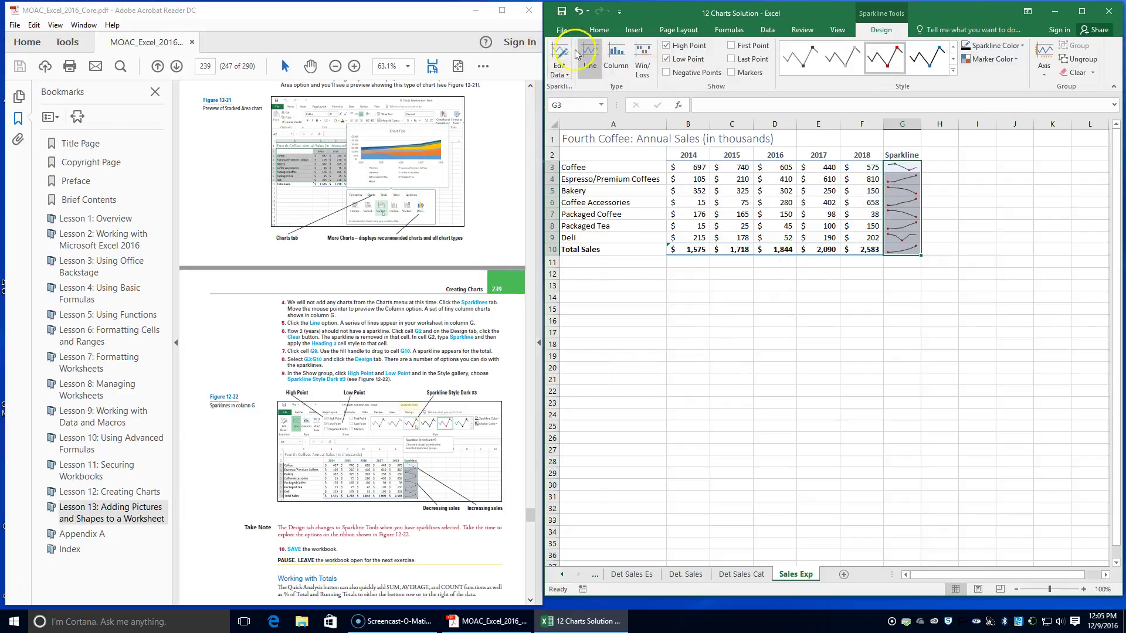
left_click(563, 12)
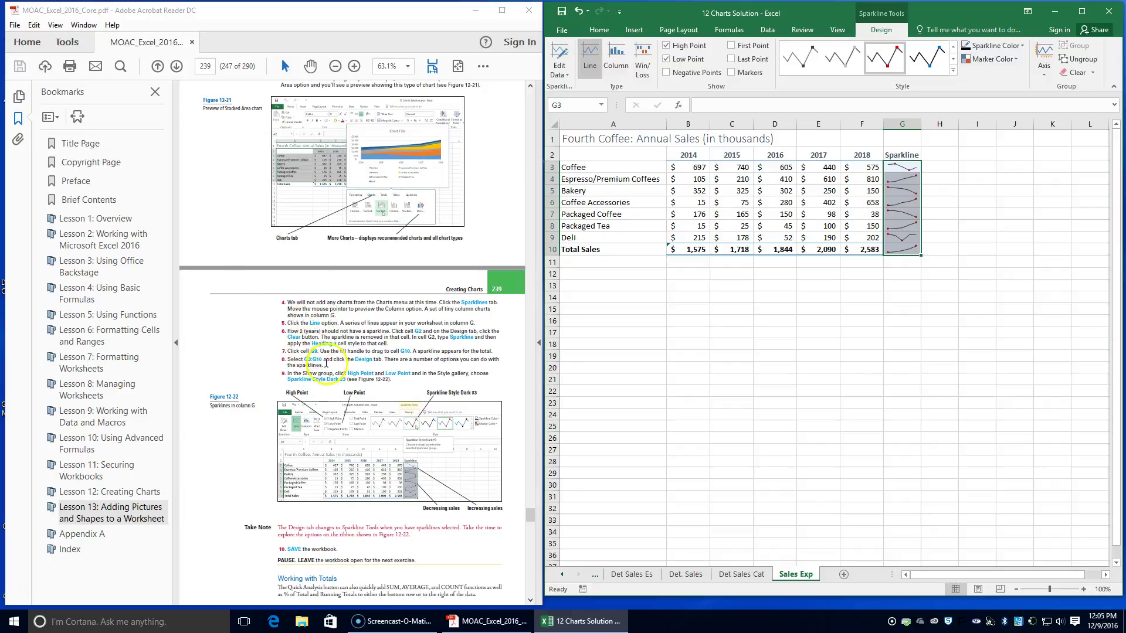
- Select cells A3:F7 on the Sales worksheet for the Work with Totals exercise
scroll(333, 375, "down", 3)
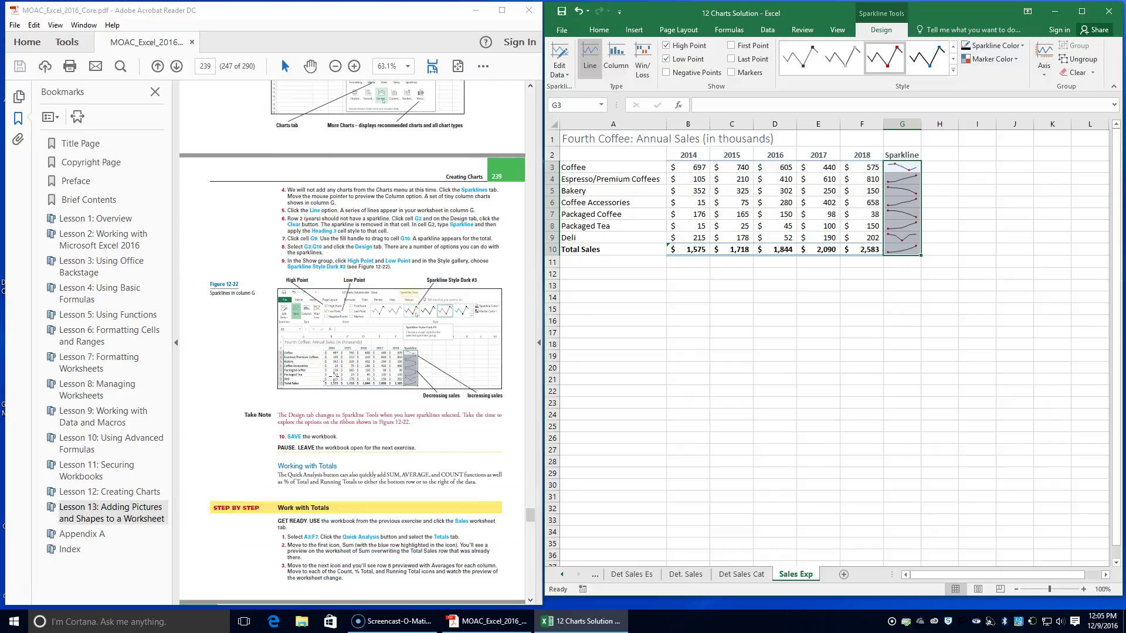
scroll(290, 362, "down", 3)
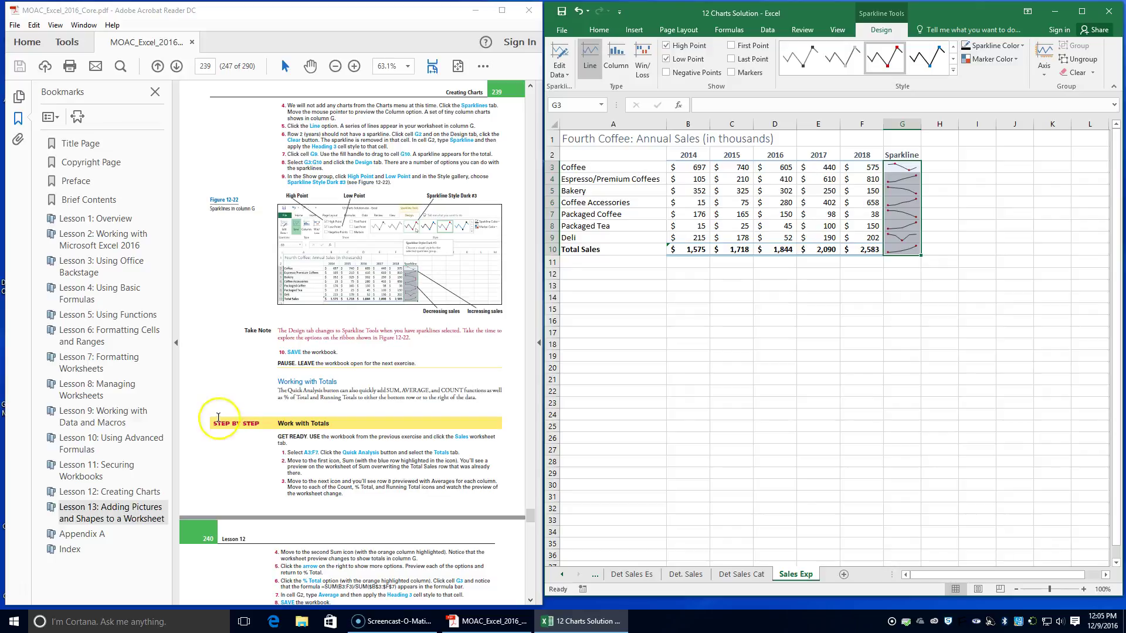
left_click(561, 575)
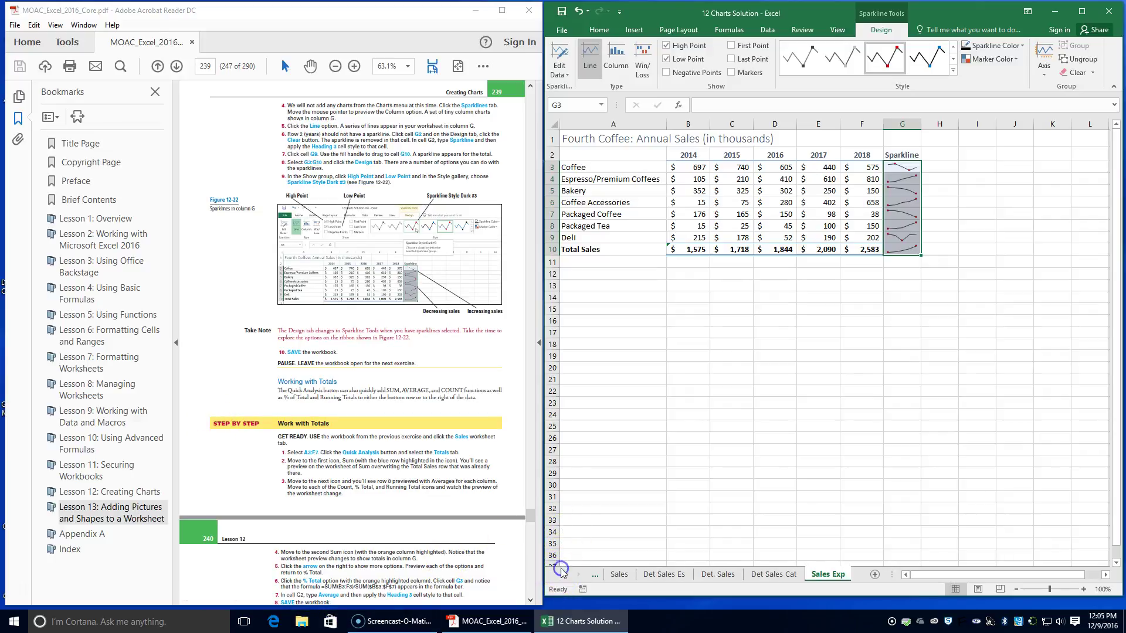
left_click(621, 574)
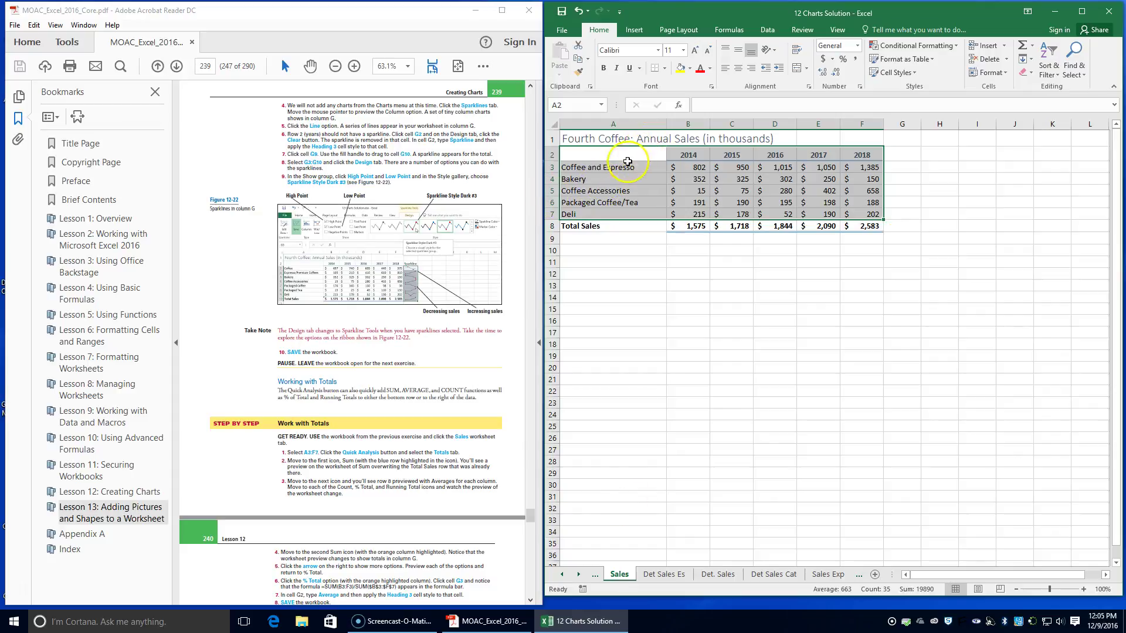
left_click(609, 168)
left_click_drag(639, 170, 870, 216)
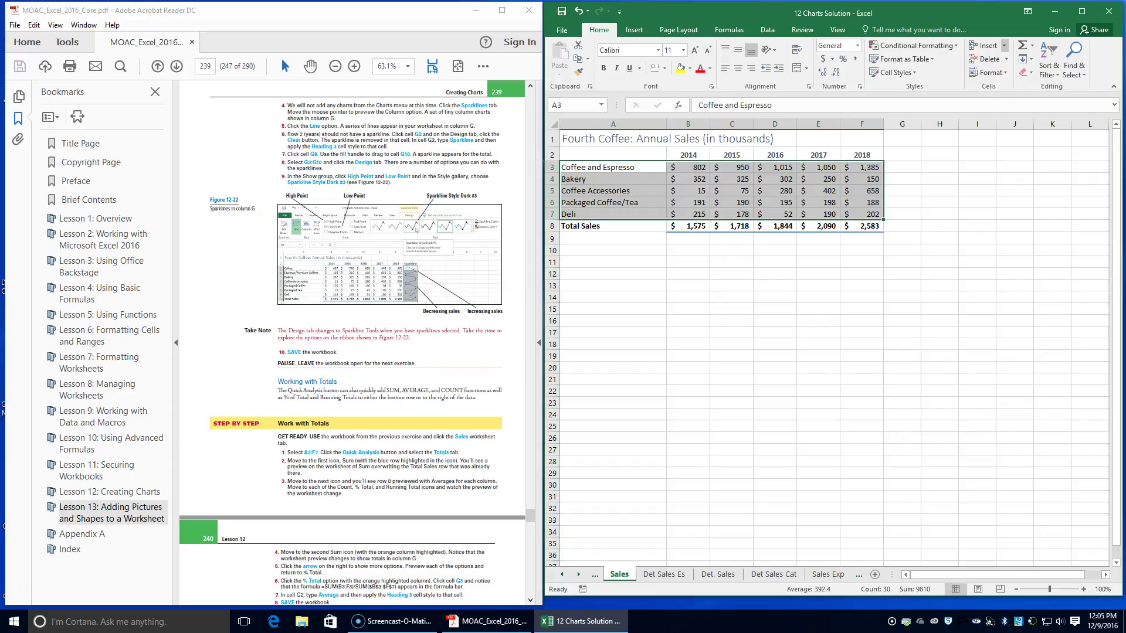
- Add the column-based % Total from the Quick Analysis totals to column G and check the formula in G3
left_click(892, 230)
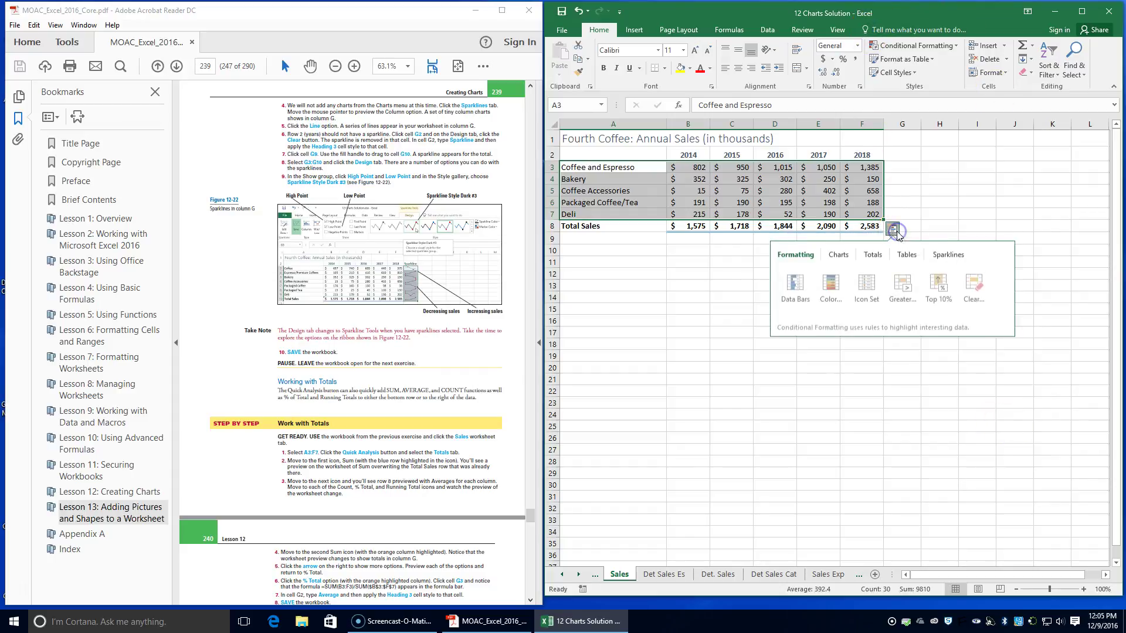
left_click(873, 255)
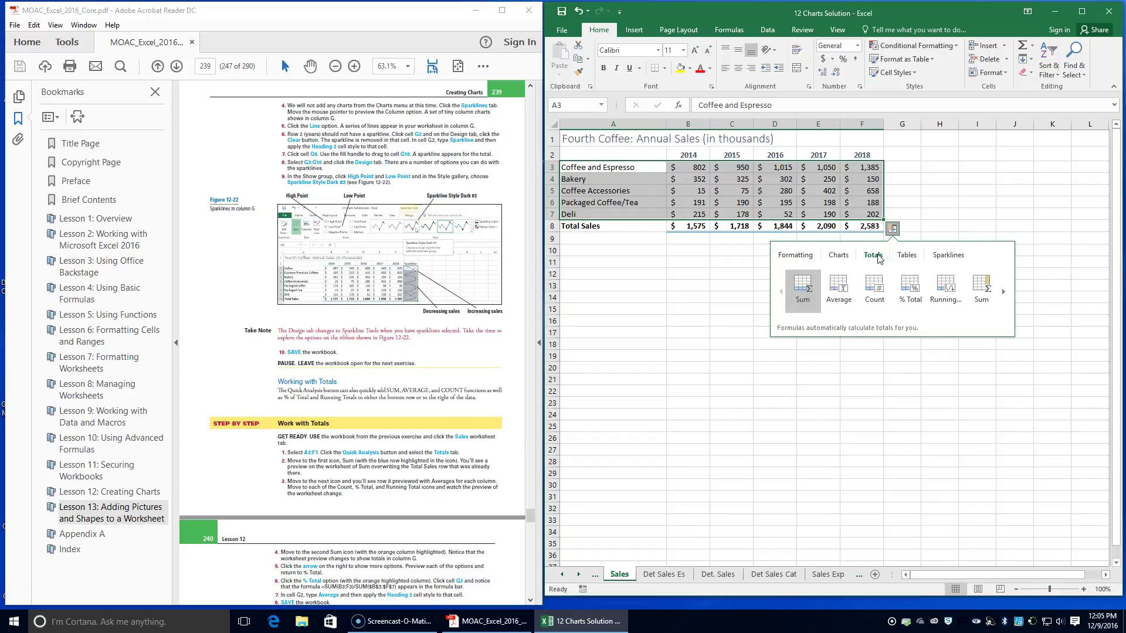
left_click(812, 296)
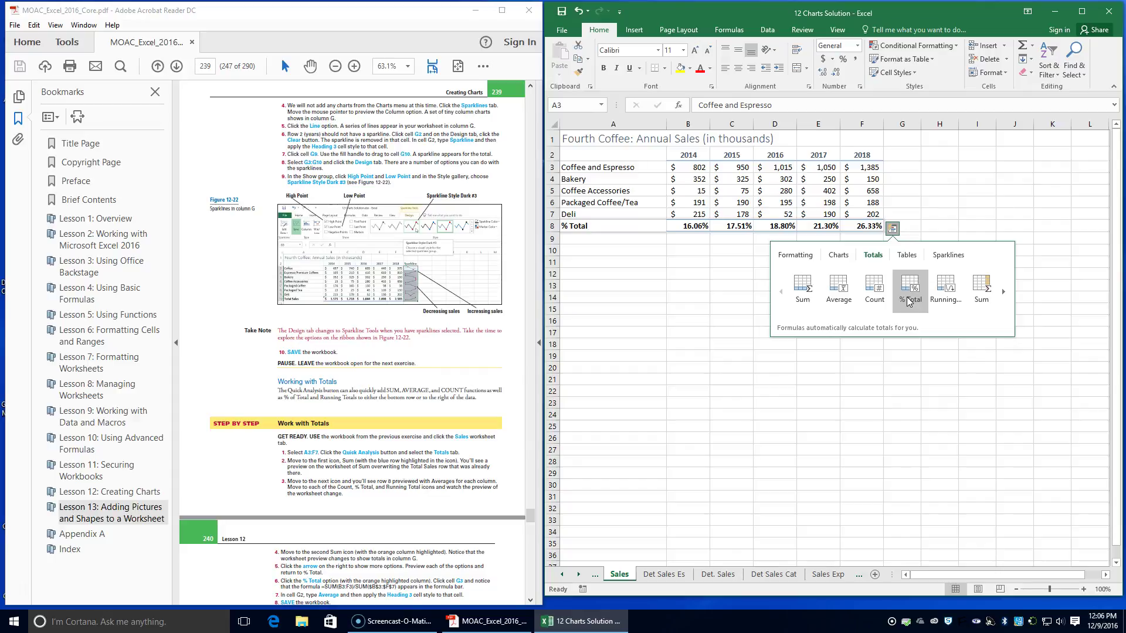
left_click(1003, 291)
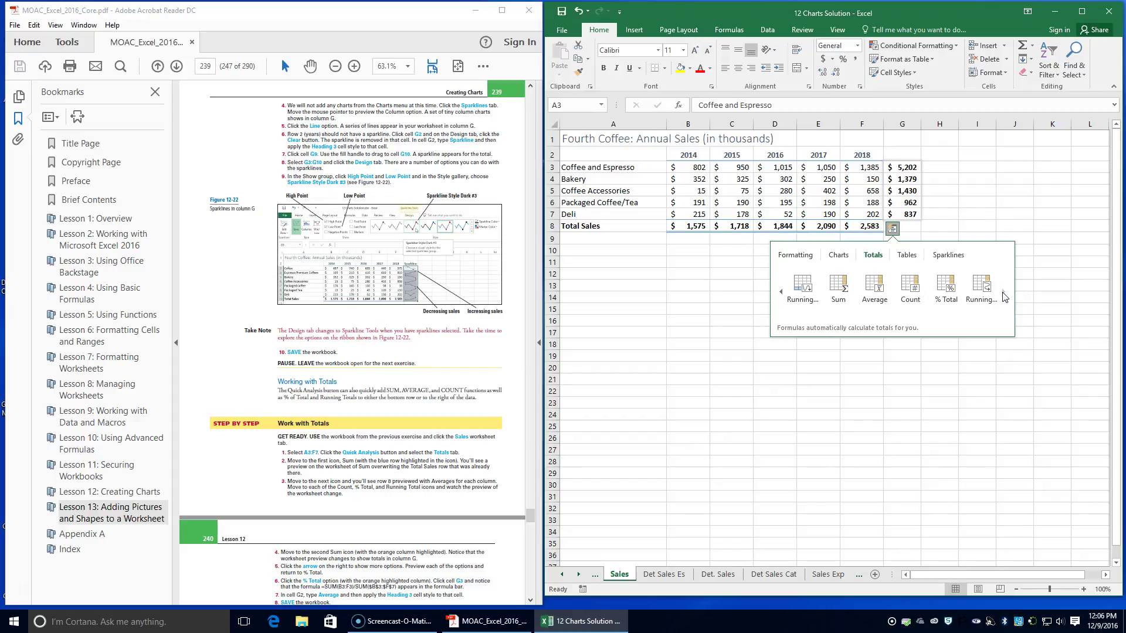
left_click(938, 302)
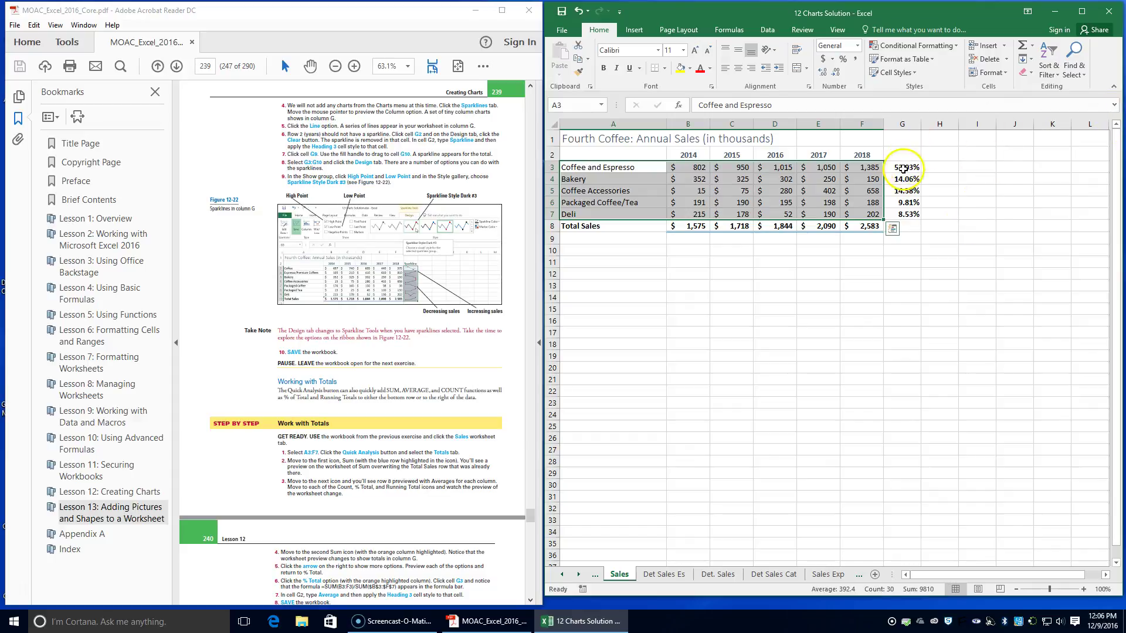
left_click(901, 168)
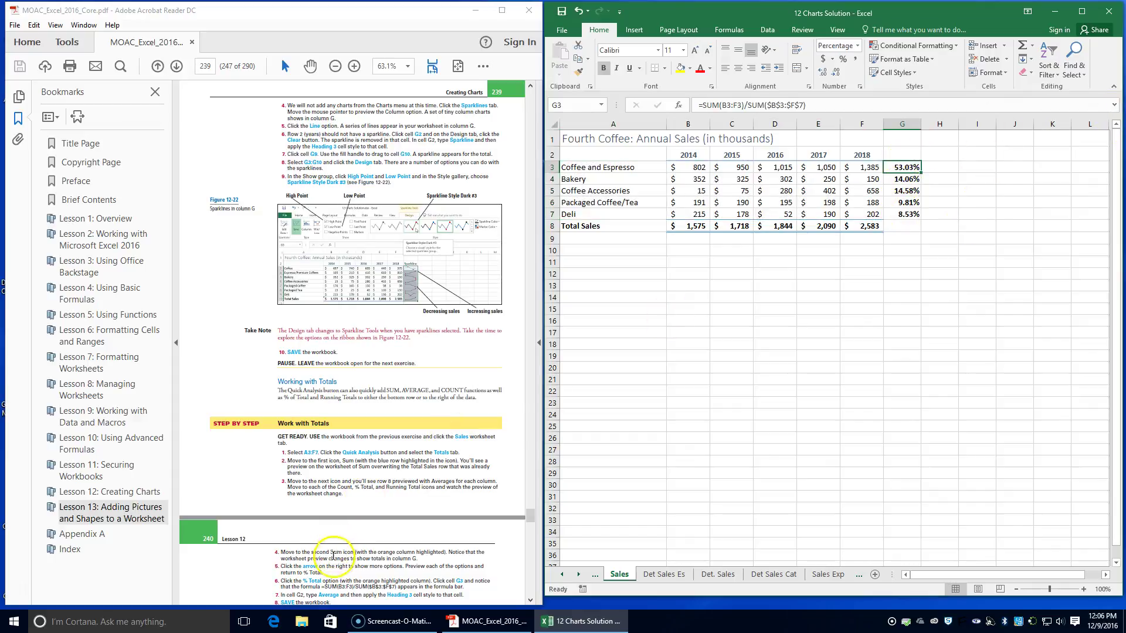
- Enter the heading Average in cell G2 of the Sales worksheet
scroll(333, 560, "down", 1)
scroll(333, 560, "down", 1)
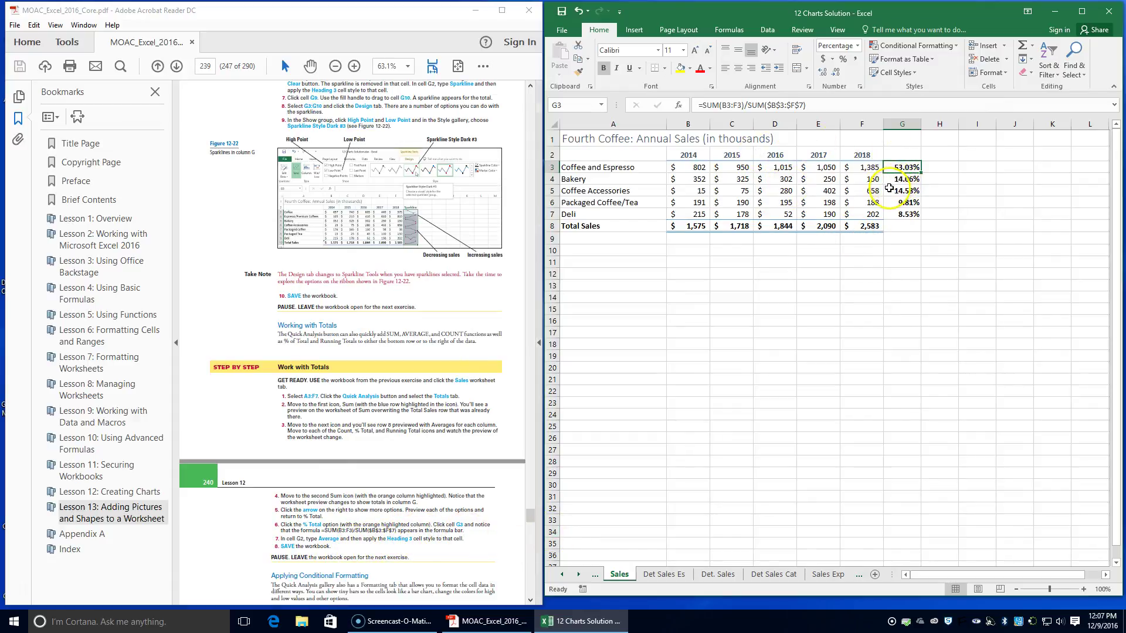
left_click(904, 150)
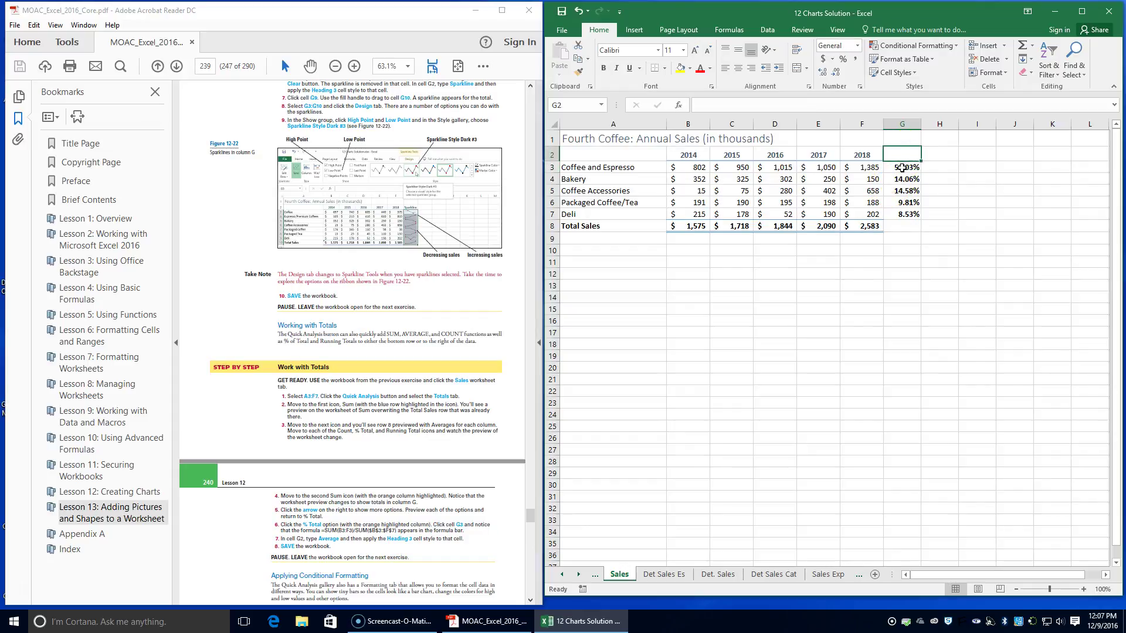
type("Average")
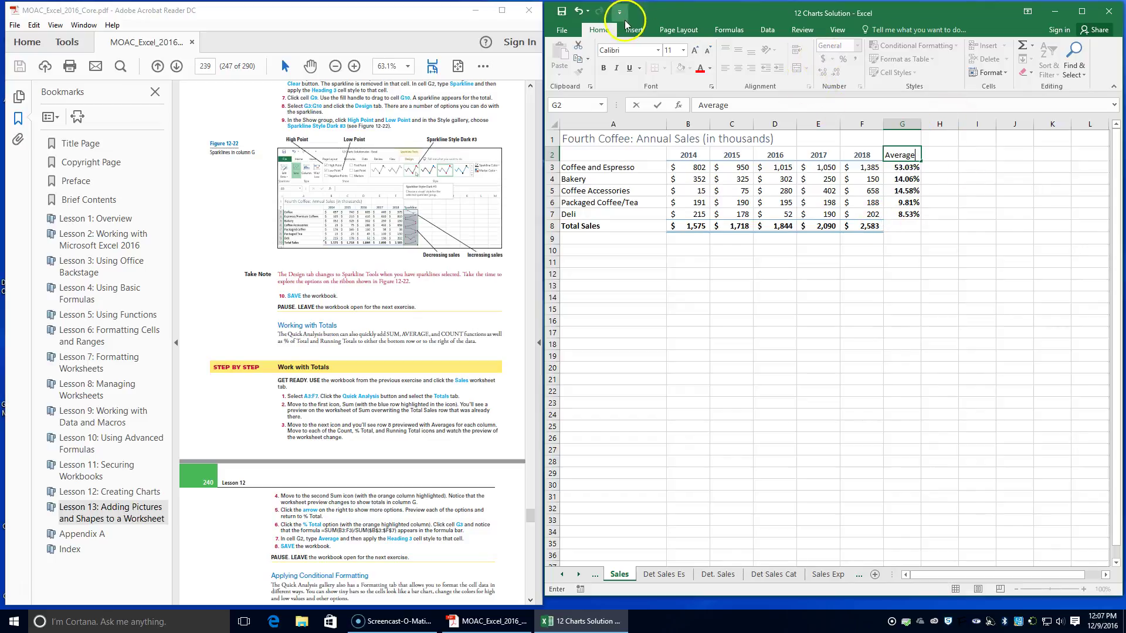
key("Return")
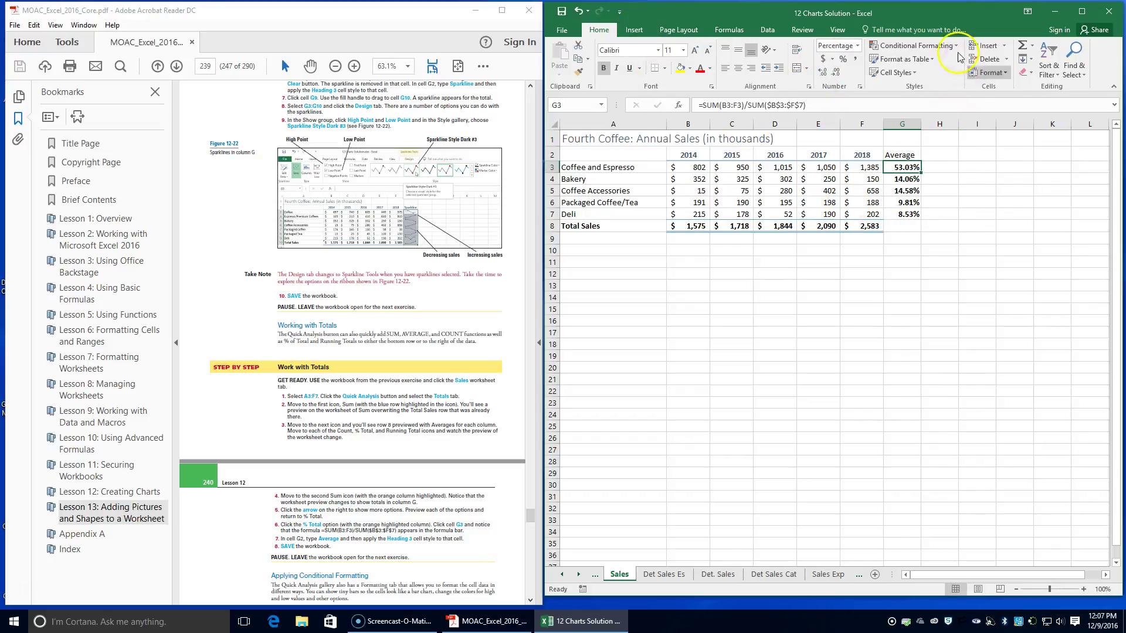
- Apply the Heading 3 cell style to the Average heading in G2 and save the workbook
left_click(895, 72)
left_click(945, 175)
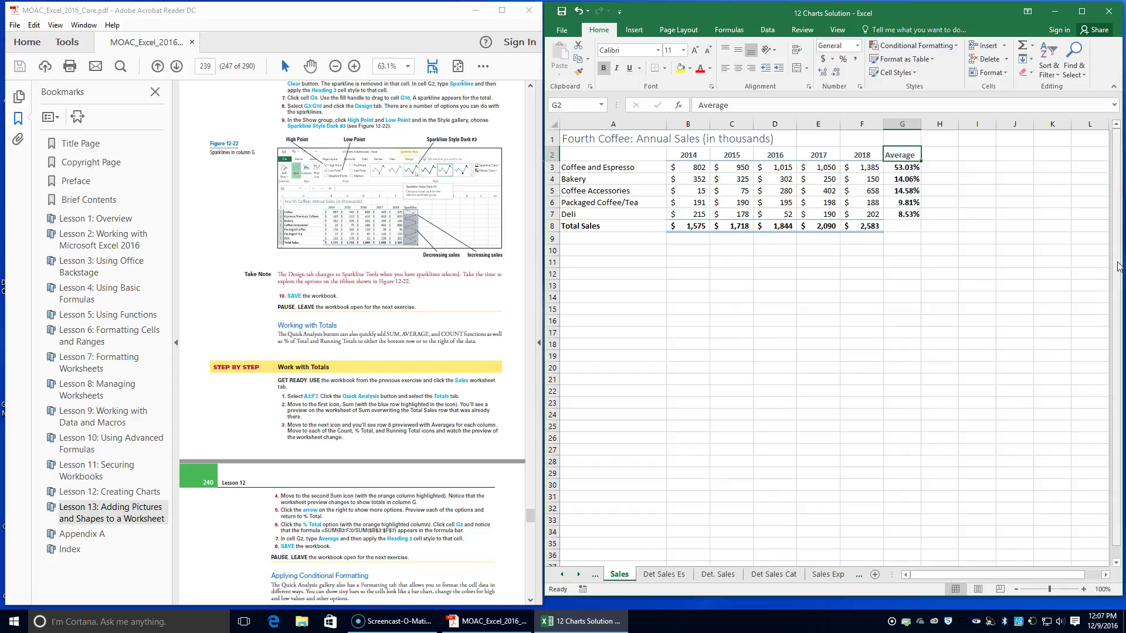
left_click(562, 13)
scroll(409, 433, "down", 3)
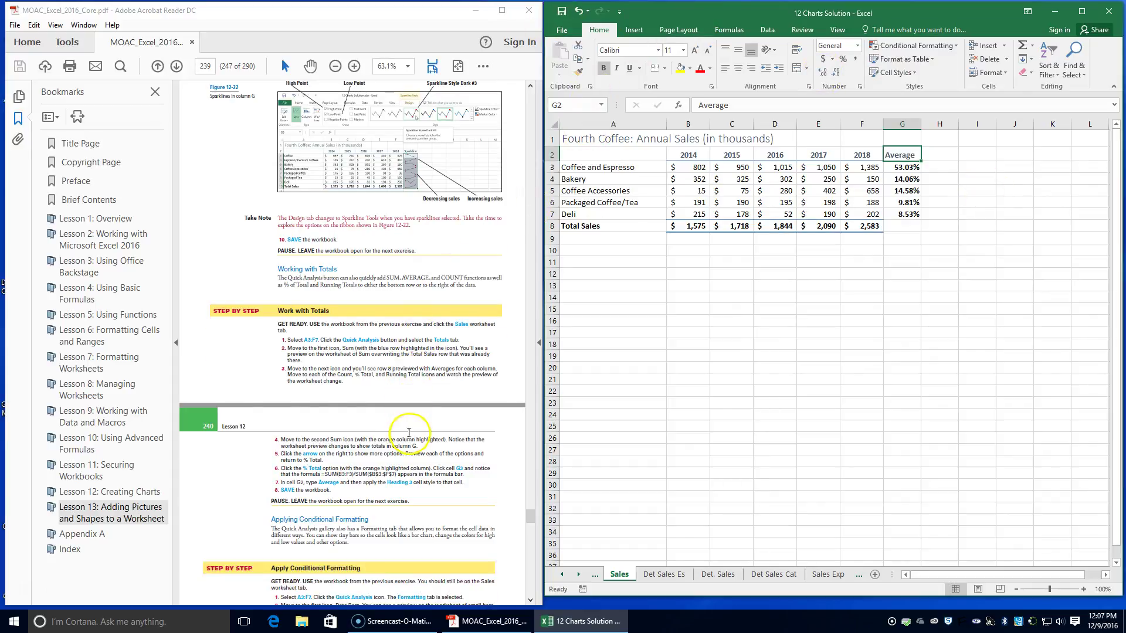
- Apply the Color Scale conditional formatting from Quick Analysis to cells A3:F7 of the Sales worksheet, then deselect the range
scroll(410, 431, "down", 2)
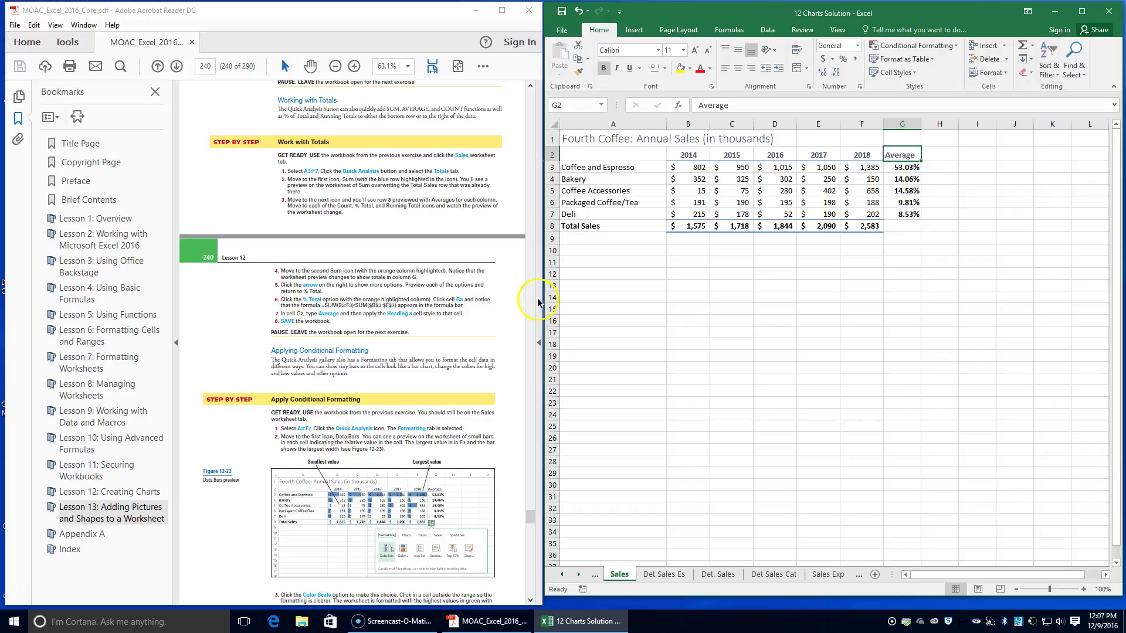
left_click_drag(588, 166, 849, 214)
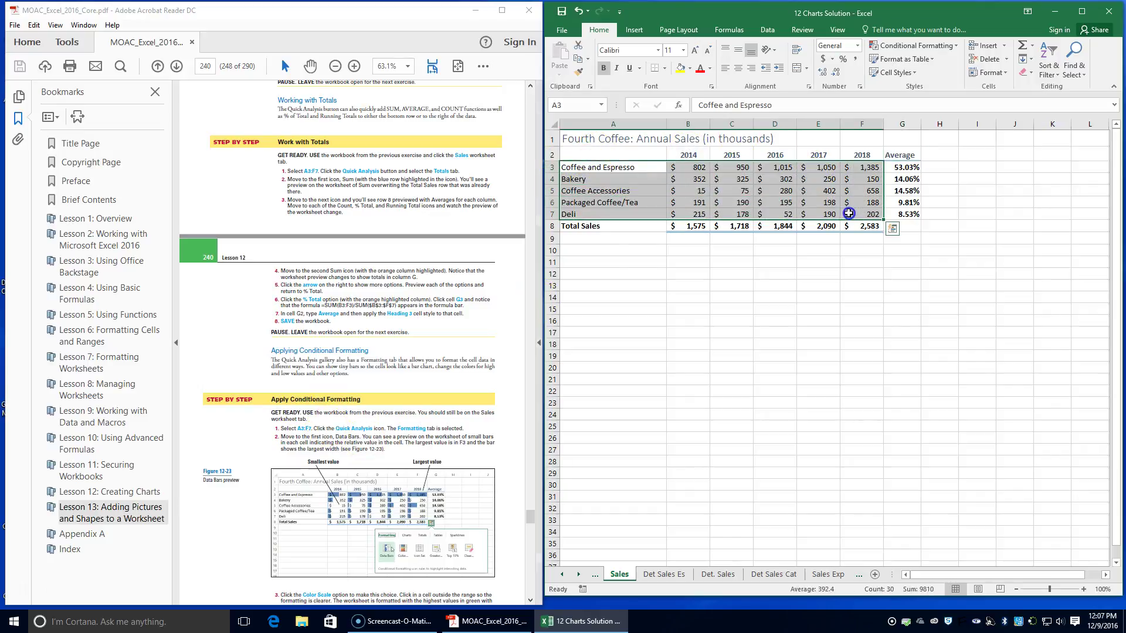
left_click(891, 229)
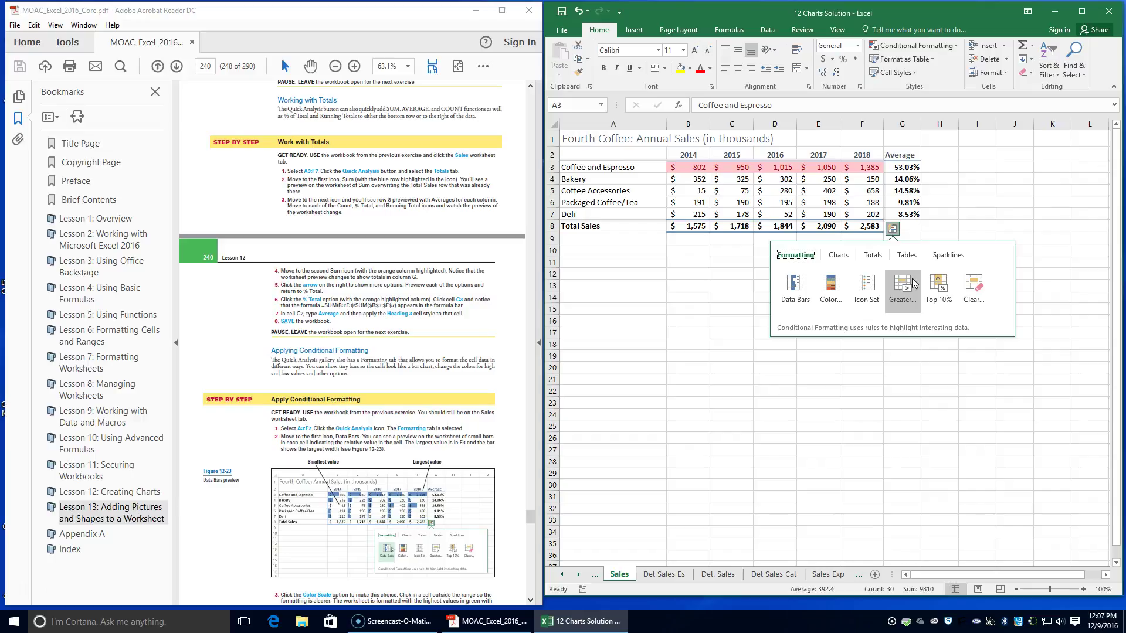
left_click(803, 259)
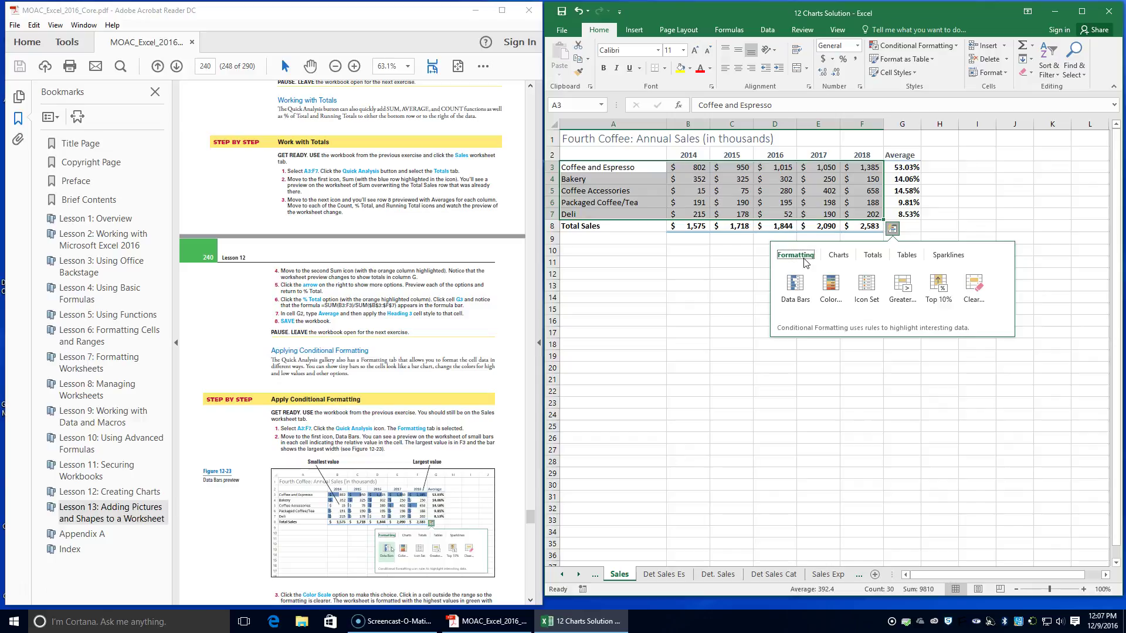
left_click(787, 288)
scroll(310, 489, "down", 3)
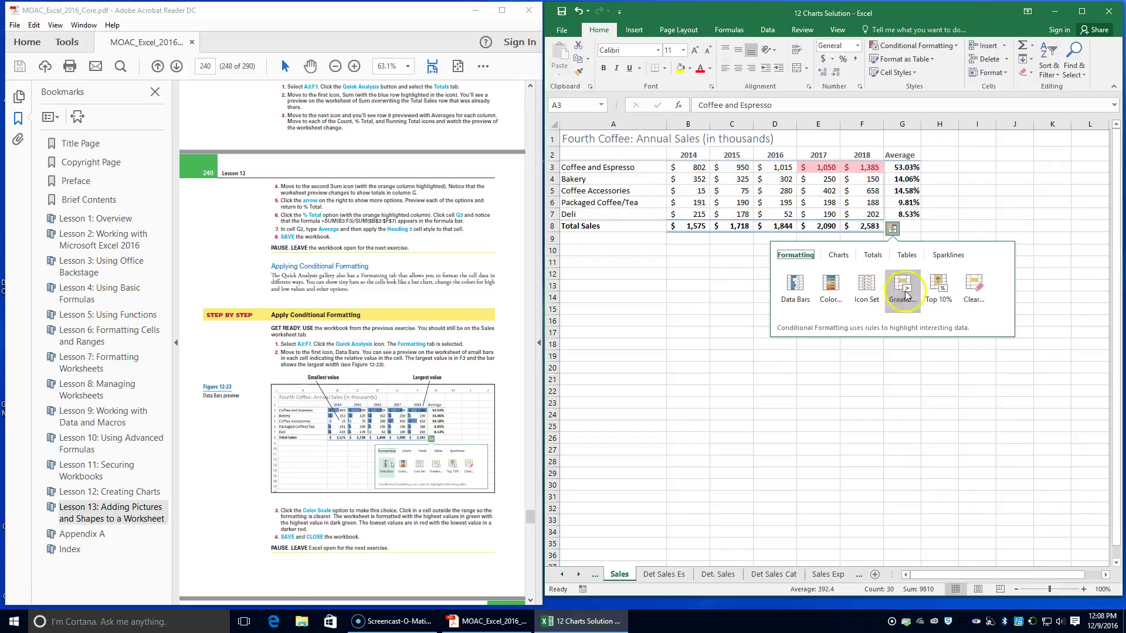
left_click(831, 289)
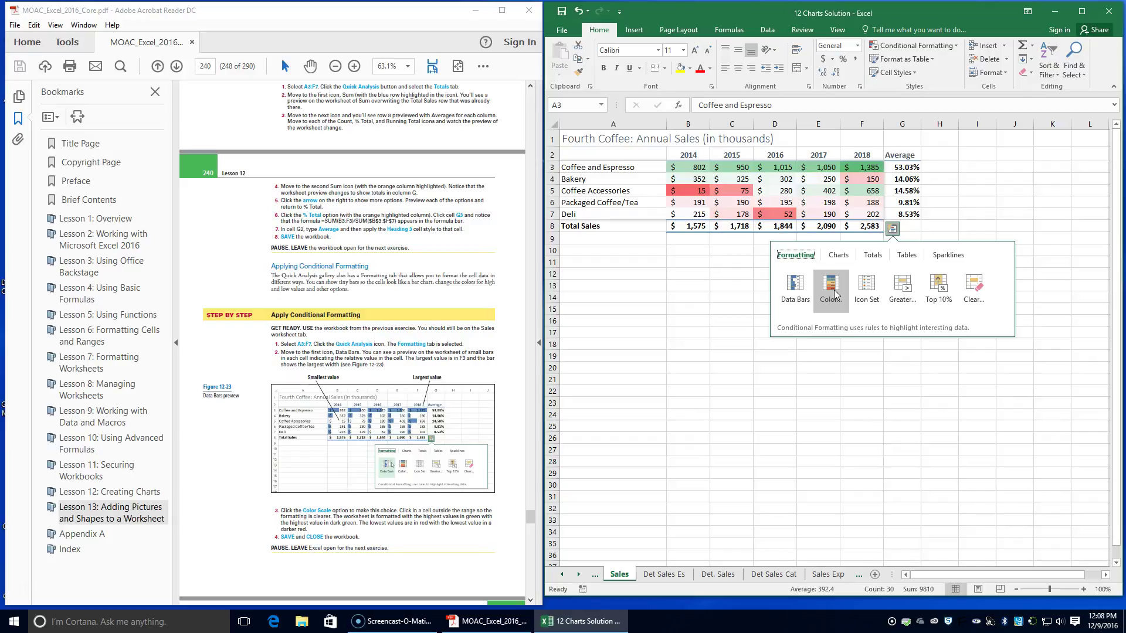
left_click(834, 291)
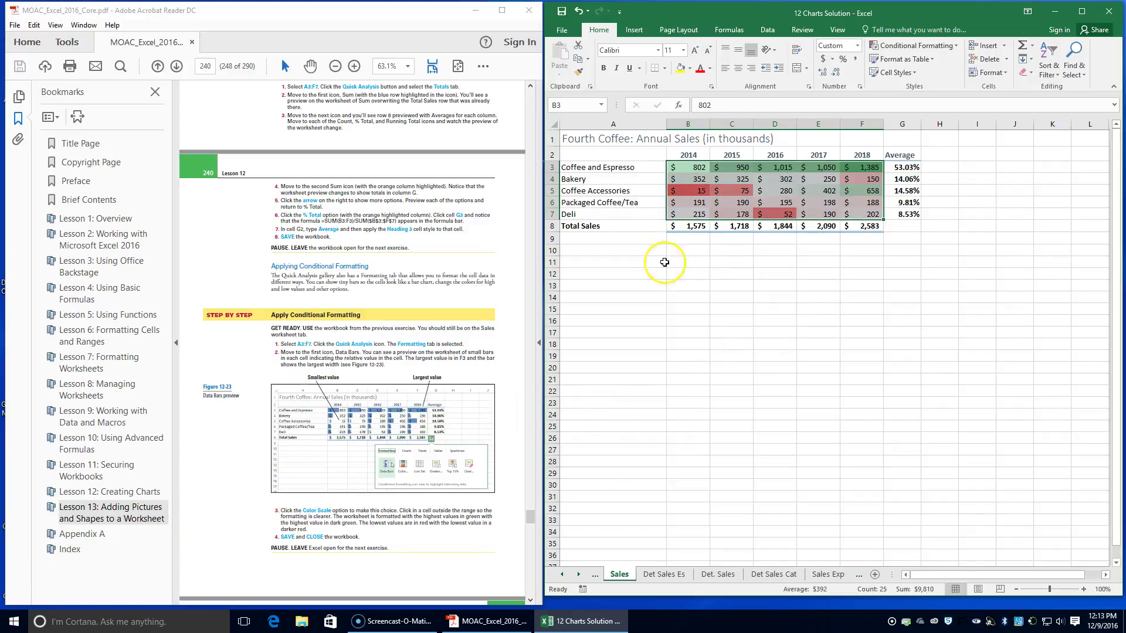
left_click(690, 294)
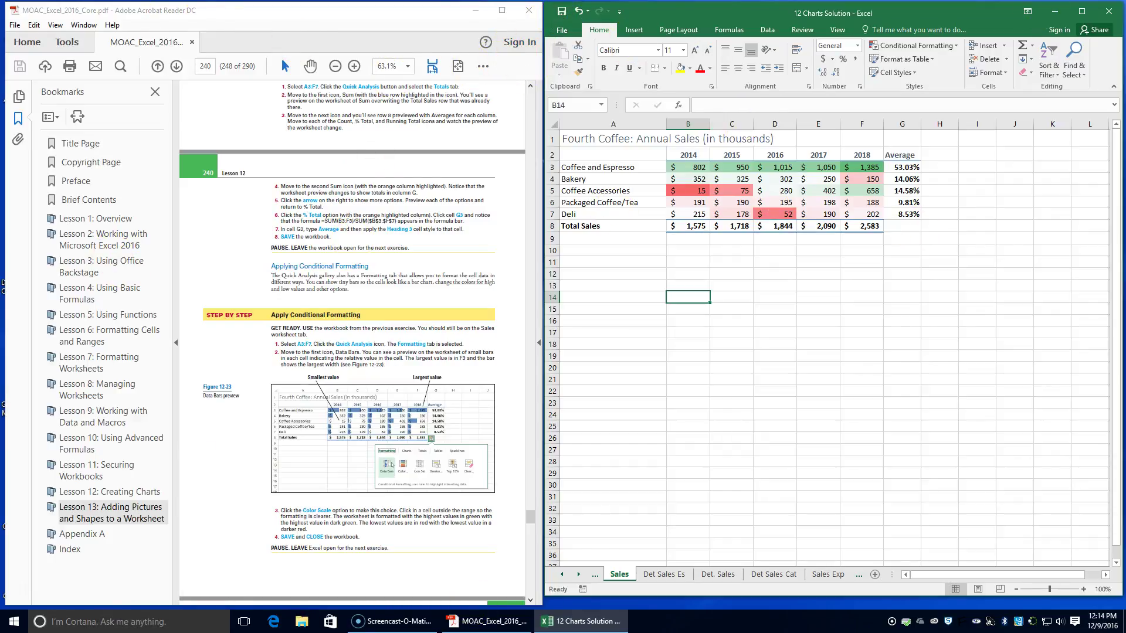
- Close the 12 Charts Solution workbook and go to the Create a Basic PivotTable exercise in the textbook PDF
left_click(1108, 11)
scroll(410, 337, "down", 3)
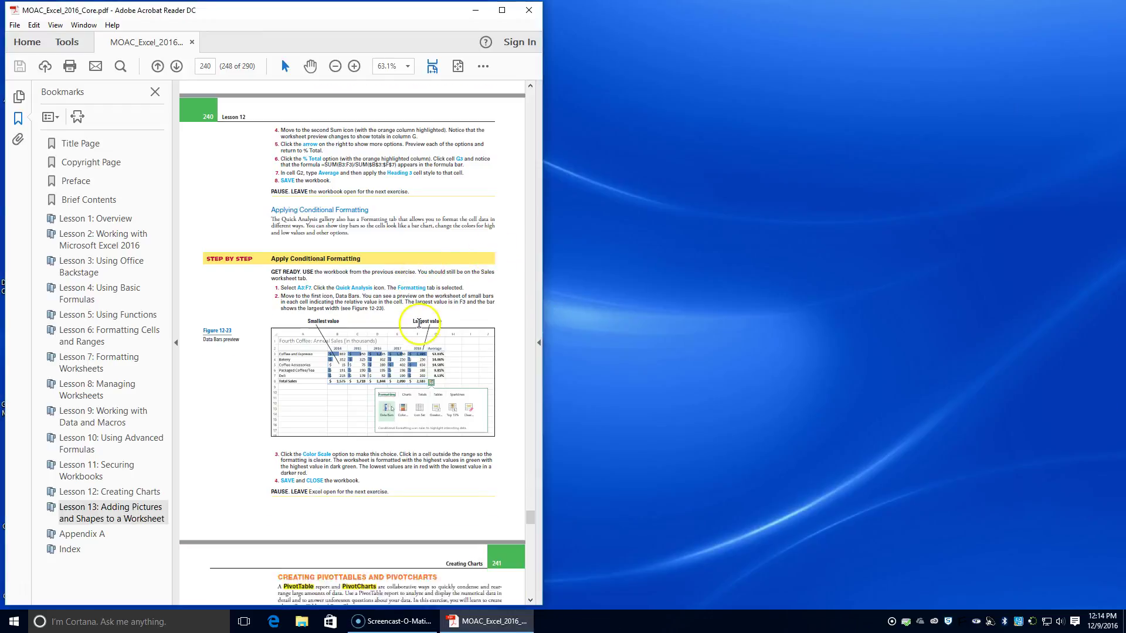
scroll(416, 323, "down", 2)
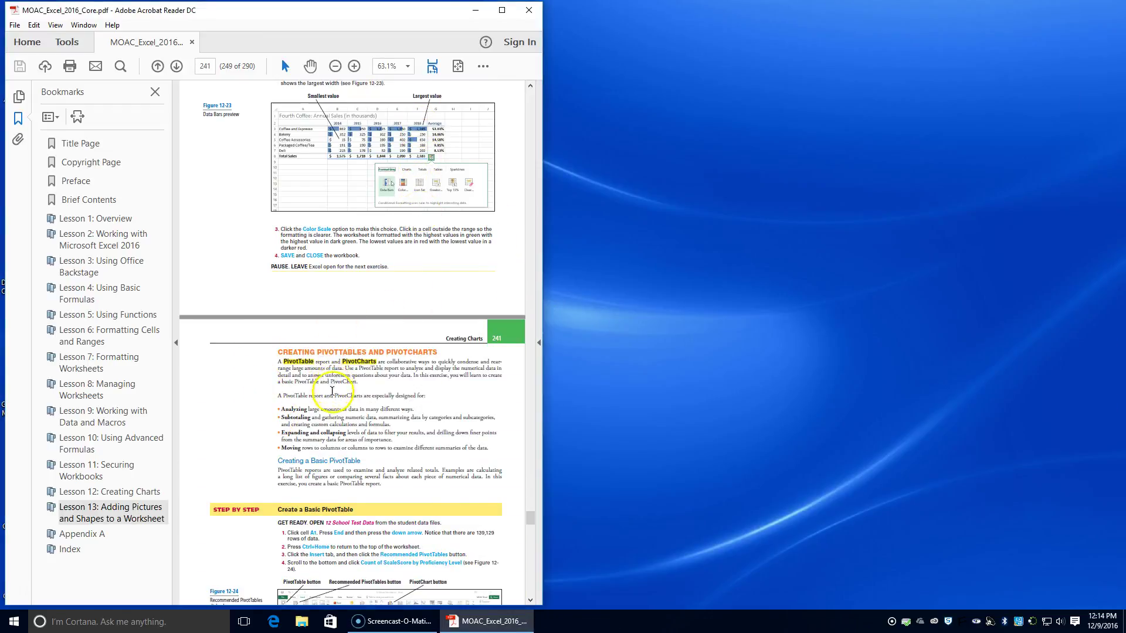
scroll(332, 383, "down", 2)
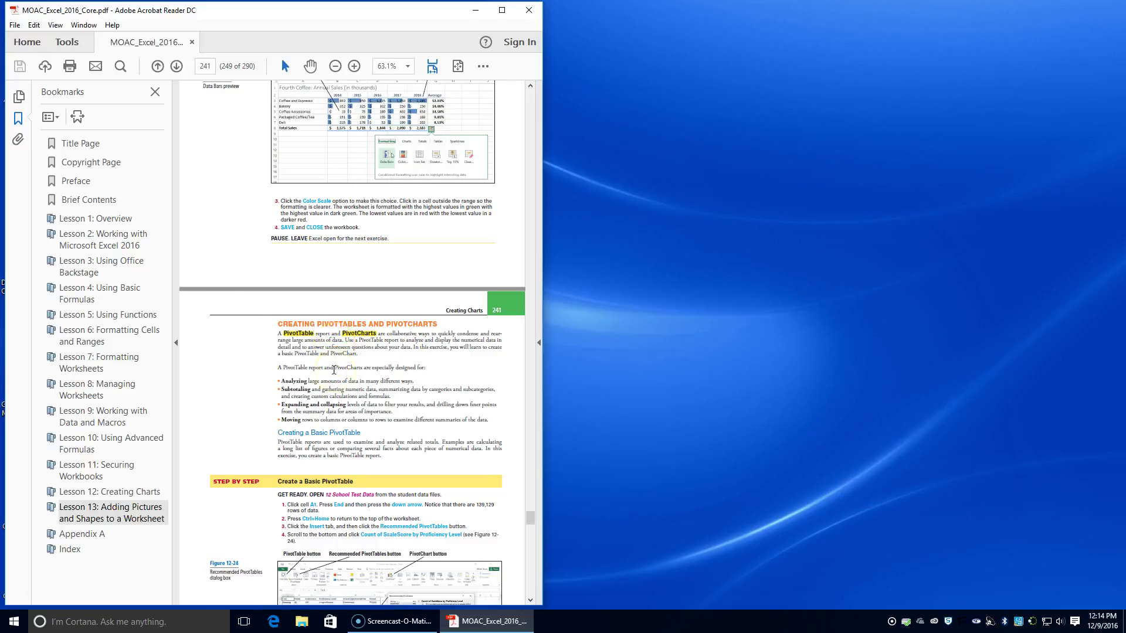
scroll(332, 370, "down", 1)
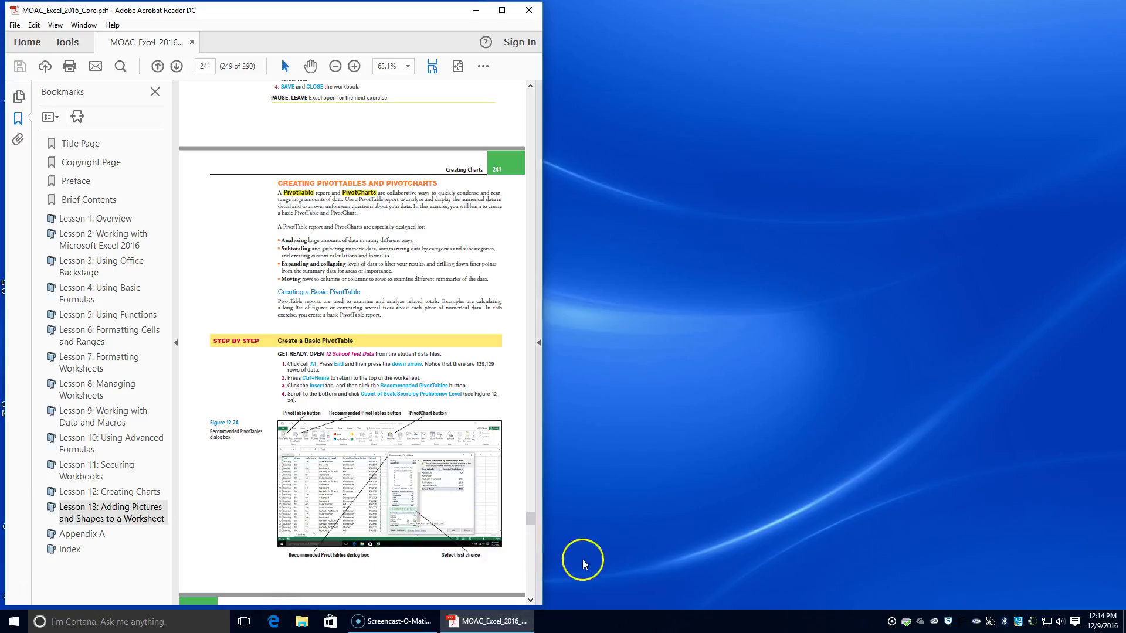
- Reopen the recent file 12 Charts Solution from File Explorer to check its saved formatting, then close it
left_click(303, 621)
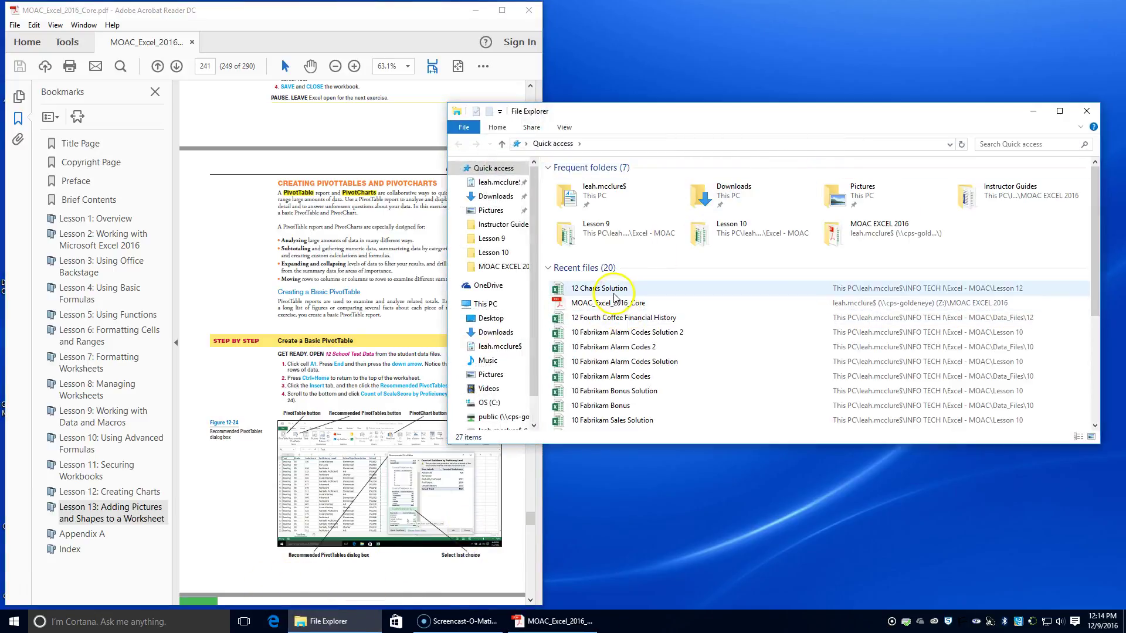
double_click(613, 290)
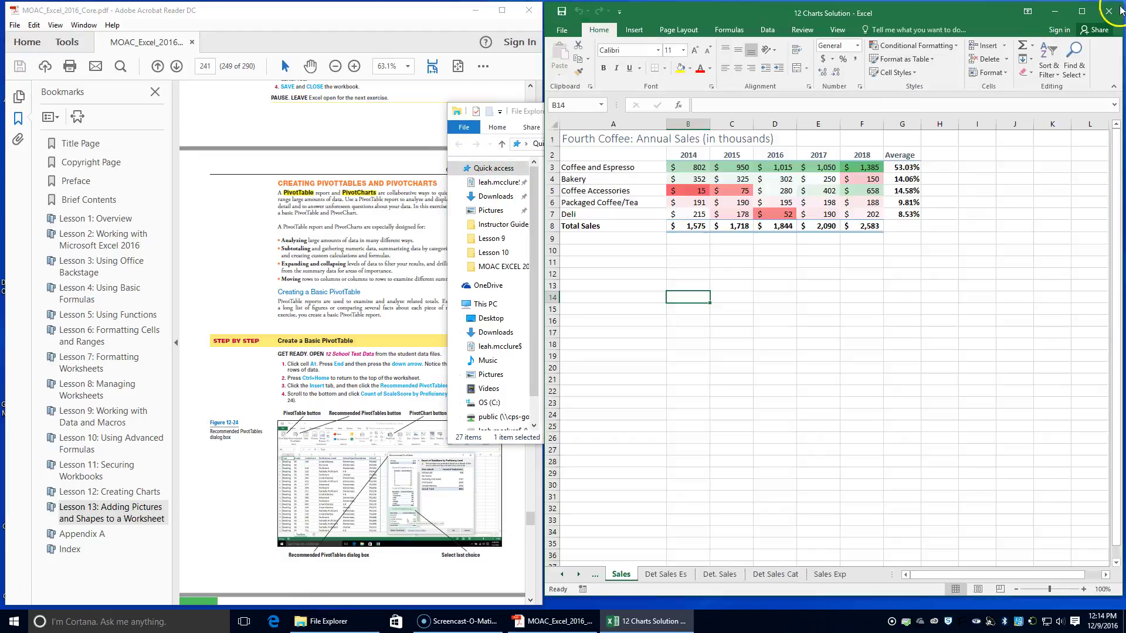
left_click(1120, 8)
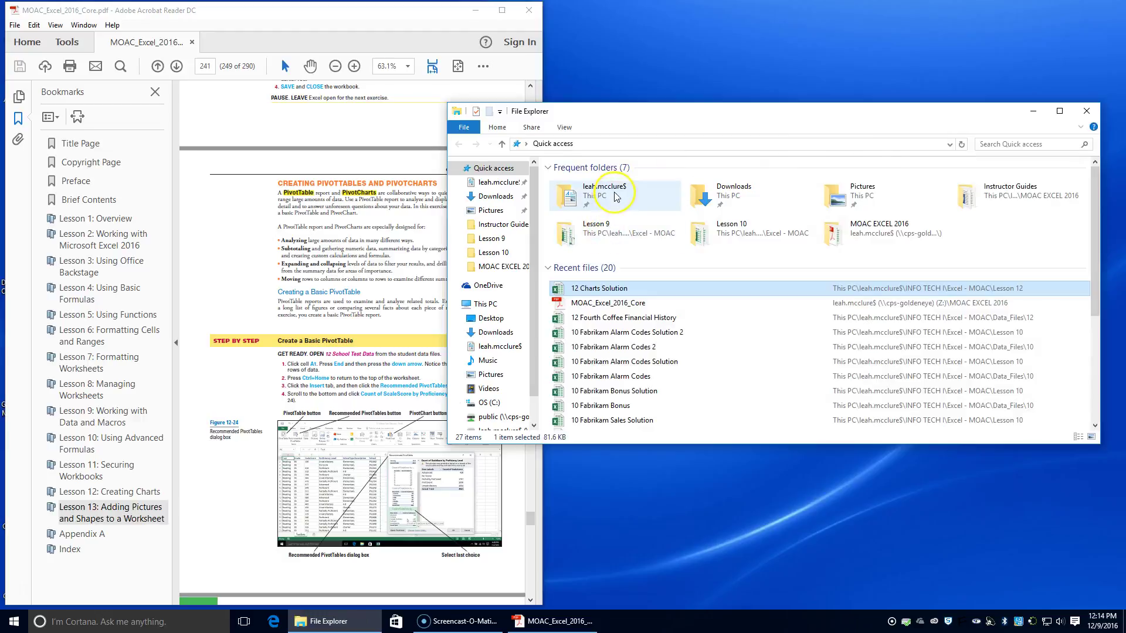
- Open the 12 School Test Data workbook from INFO TECH I > Excel - MOAC > Data_Files > 12 and enable editing
double_click(615, 197)
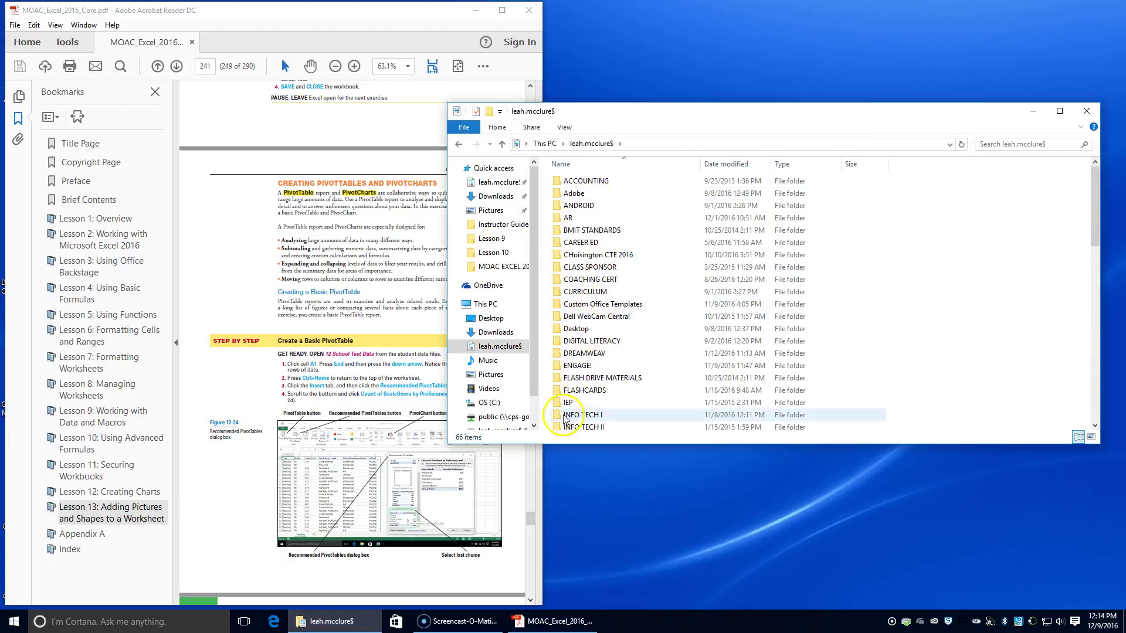
double_click(593, 251)
double_click(582, 205)
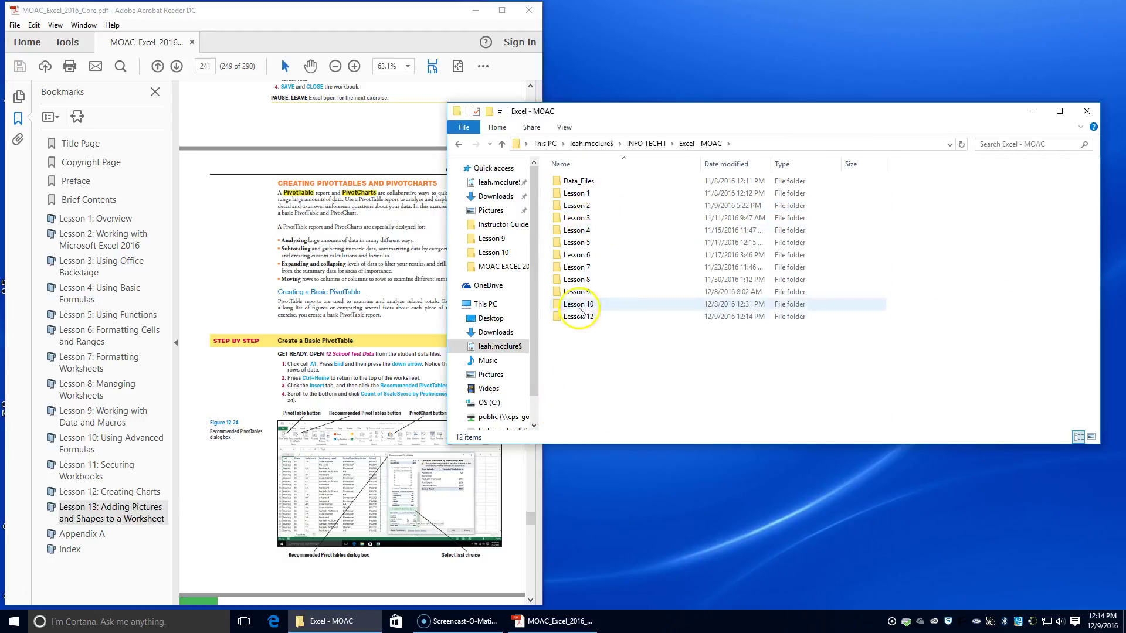
double_click(593, 181)
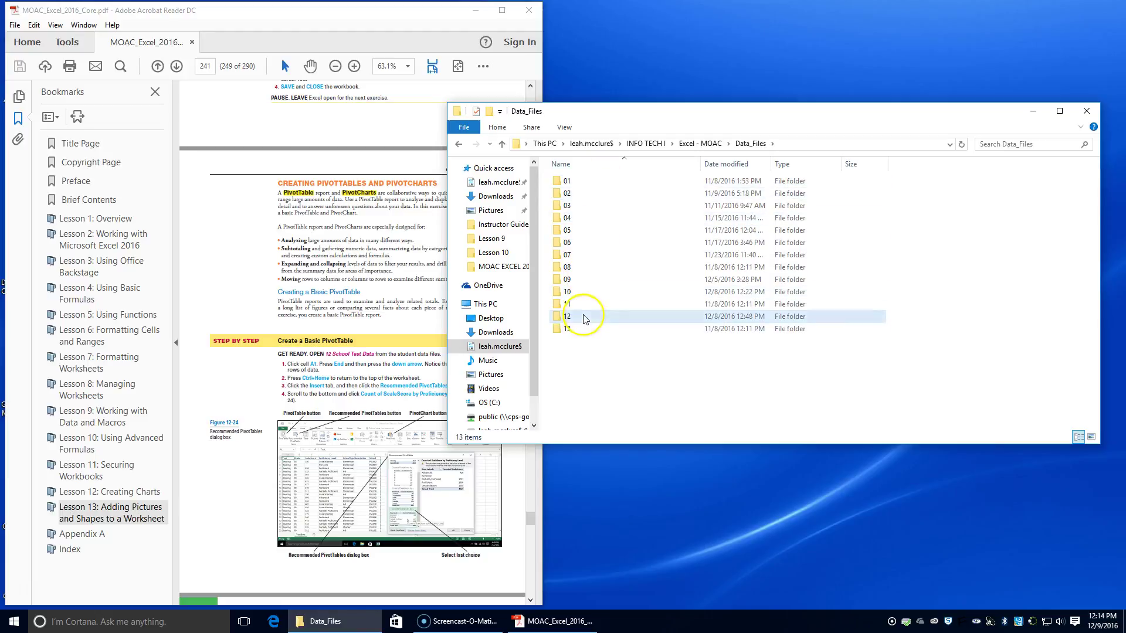
double_click(580, 316)
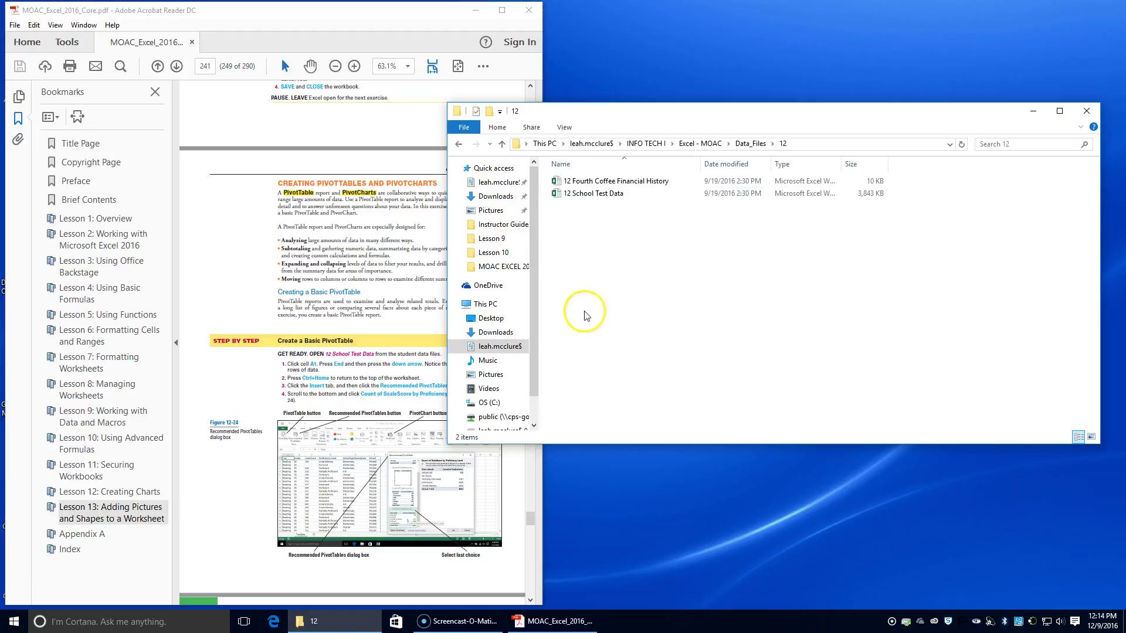
left_click(609, 197)
double_click(612, 201)
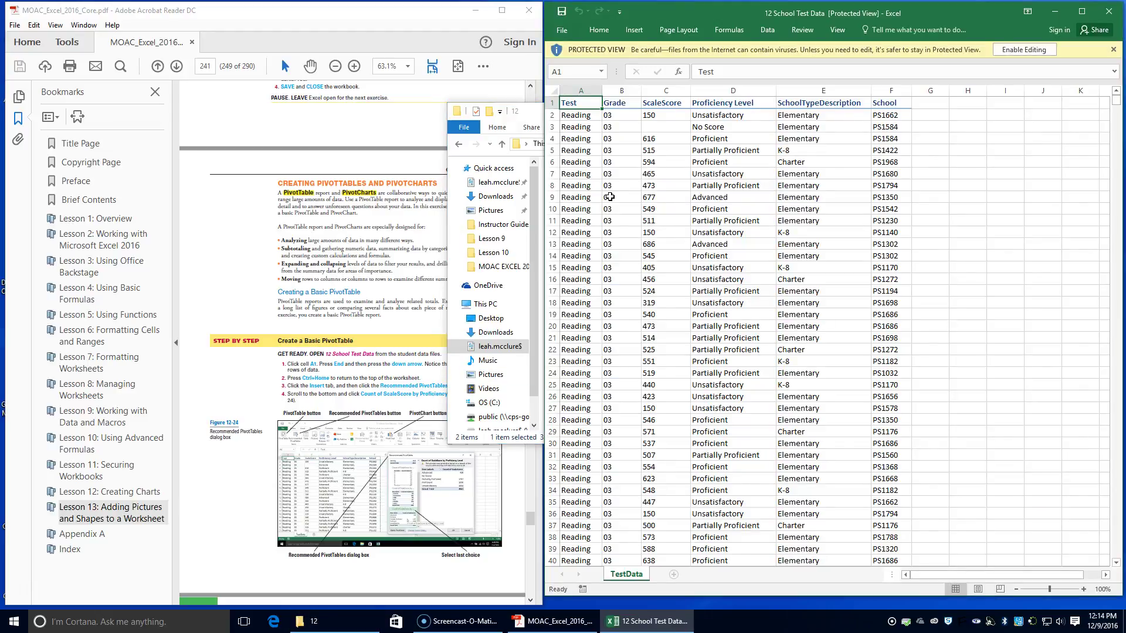
left_click(1025, 54)
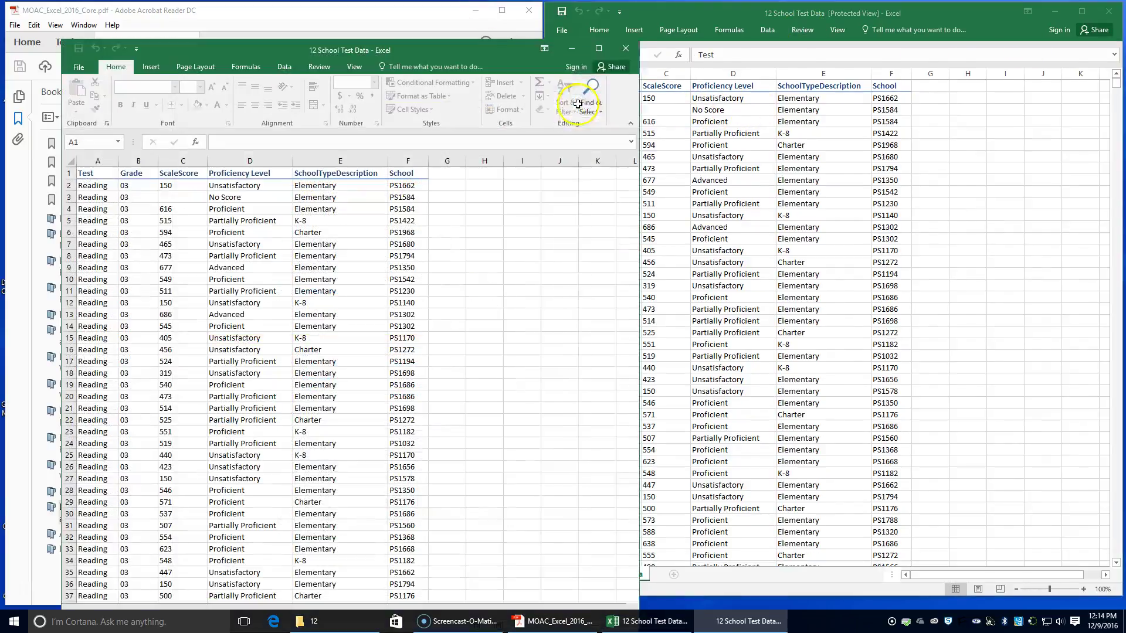
- Place the 12 School Test Data window beside the textbook PDF and close the File Explorer window
left_click_drag(466, 50, 968, 10)
left_click(533, 111)
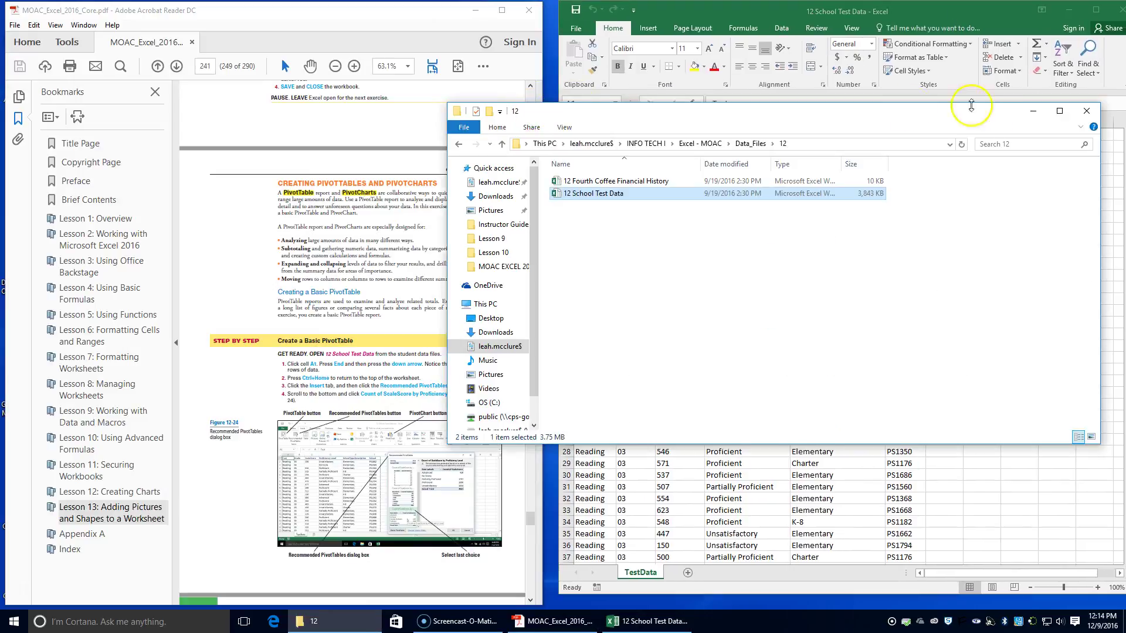
left_click(1085, 112)
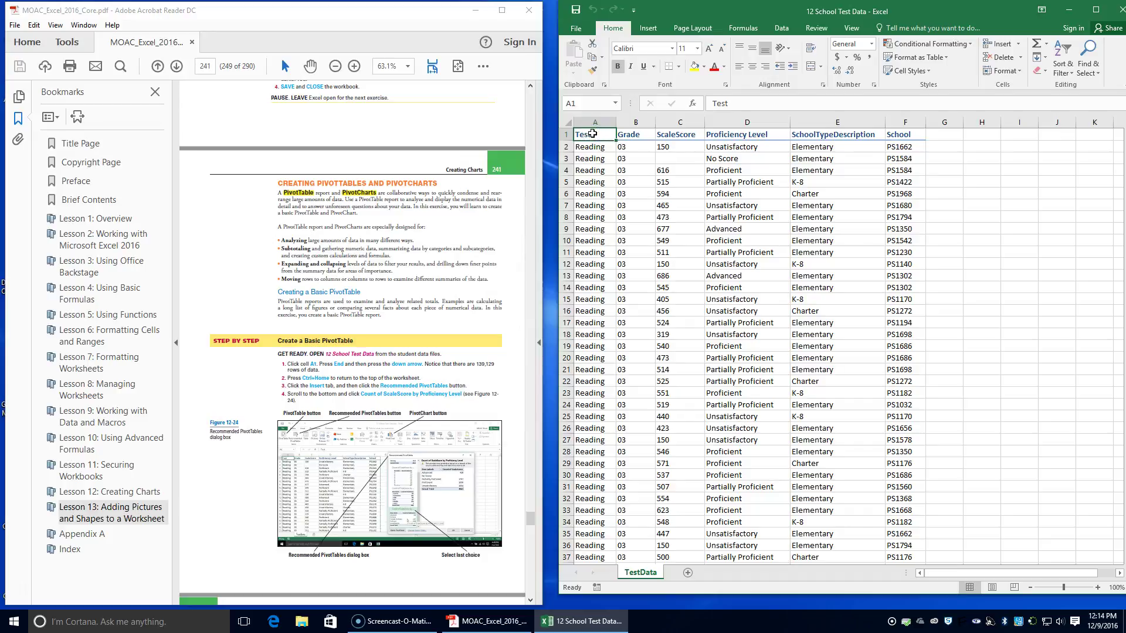
- Go to the last data row of column A on the TestData sheet, then return to cell A1
key("End")
key("Down")
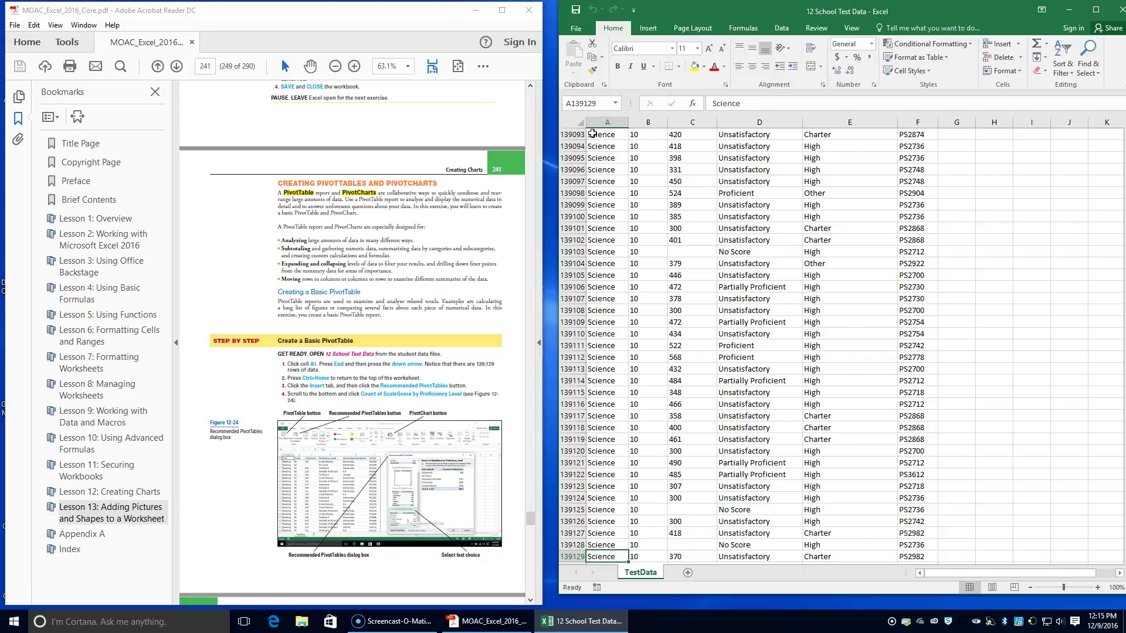
key("ctrl+Home")
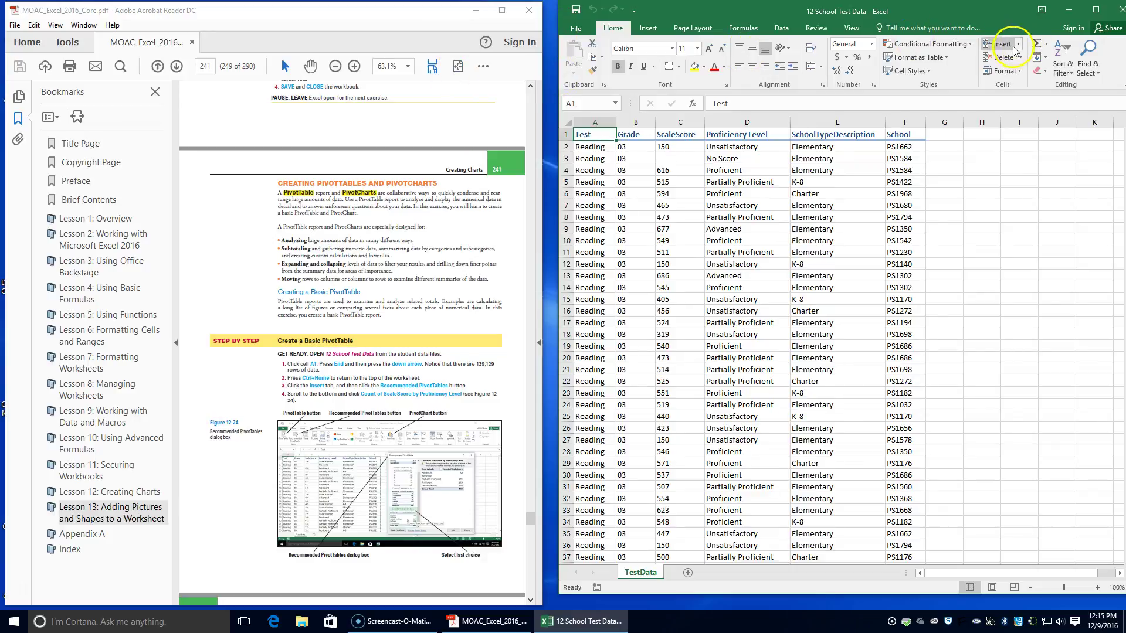
- Insert the recommended PivotTable Count of ScaleScore by Proficiency Level from the test data on a new sheet
left_click(645, 33)
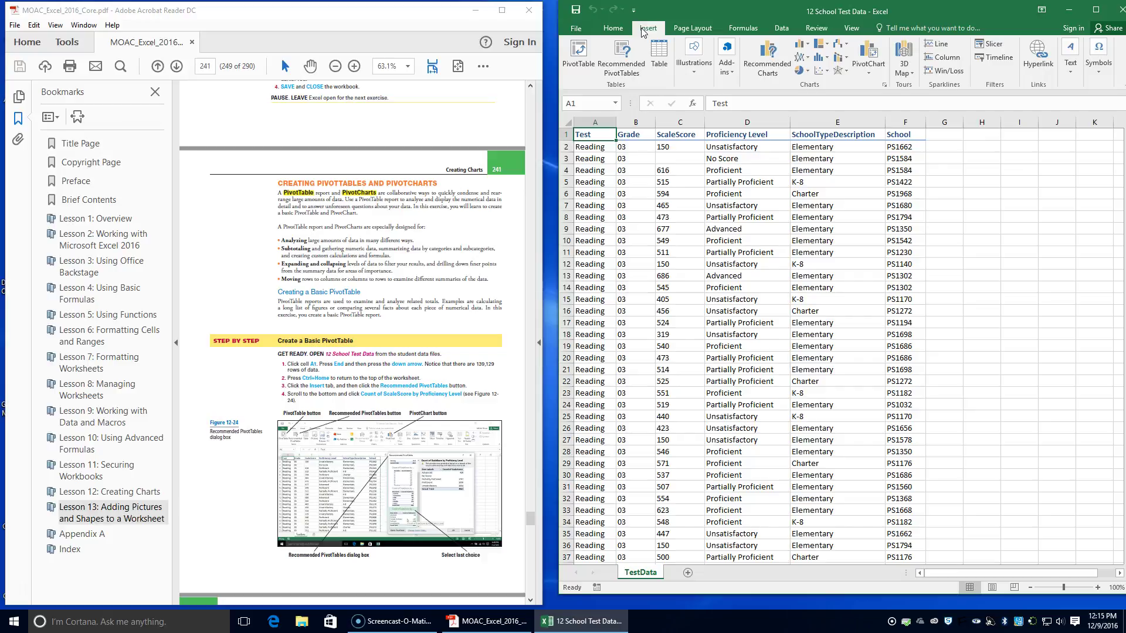
left_click(632, 65)
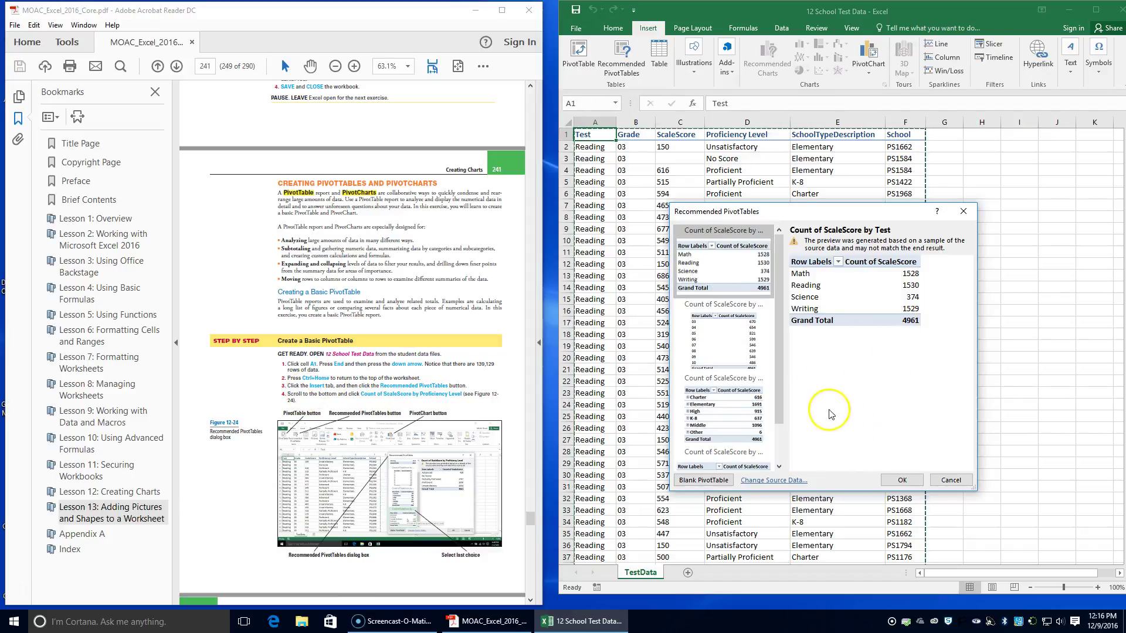
scroll(815, 394, "down", 1)
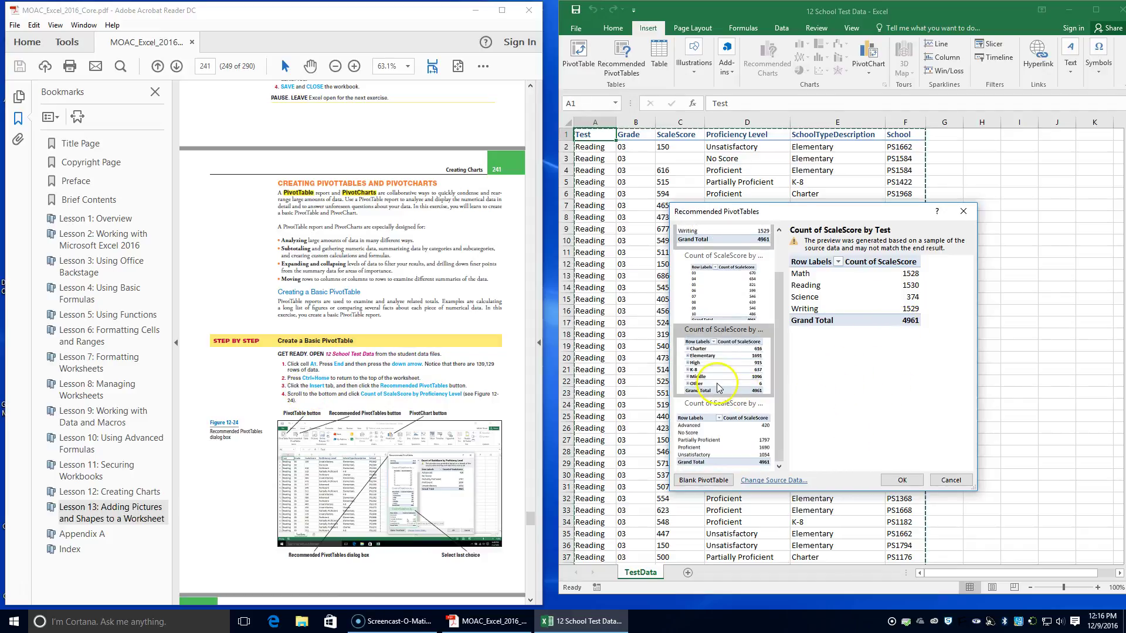
scroll(716, 380, "up", 1)
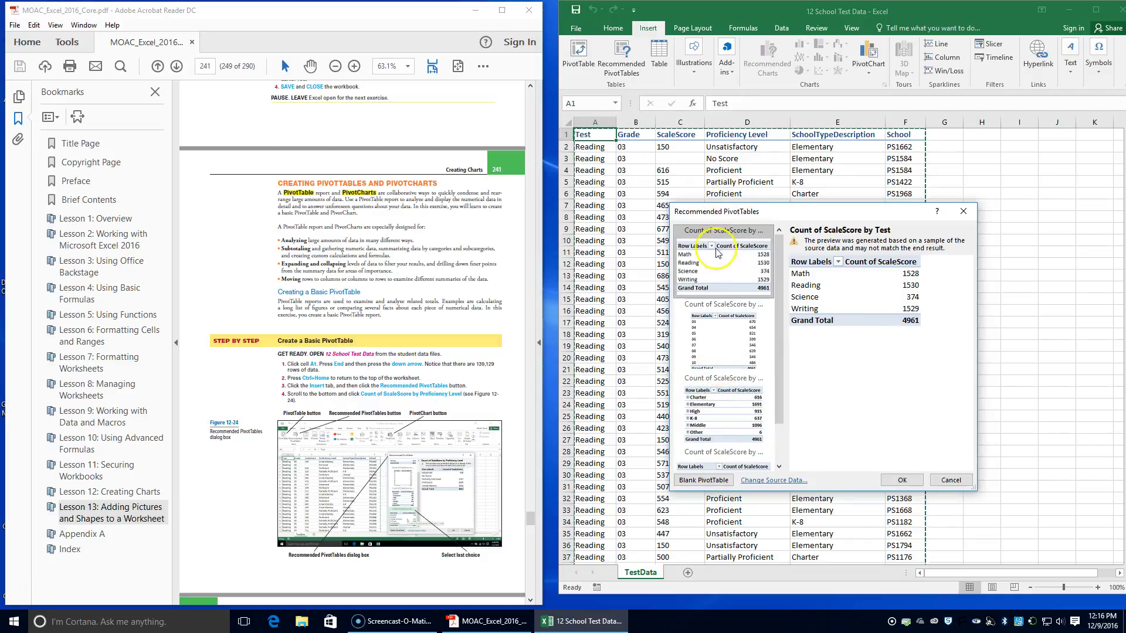
scroll(714, 404, "down", 1)
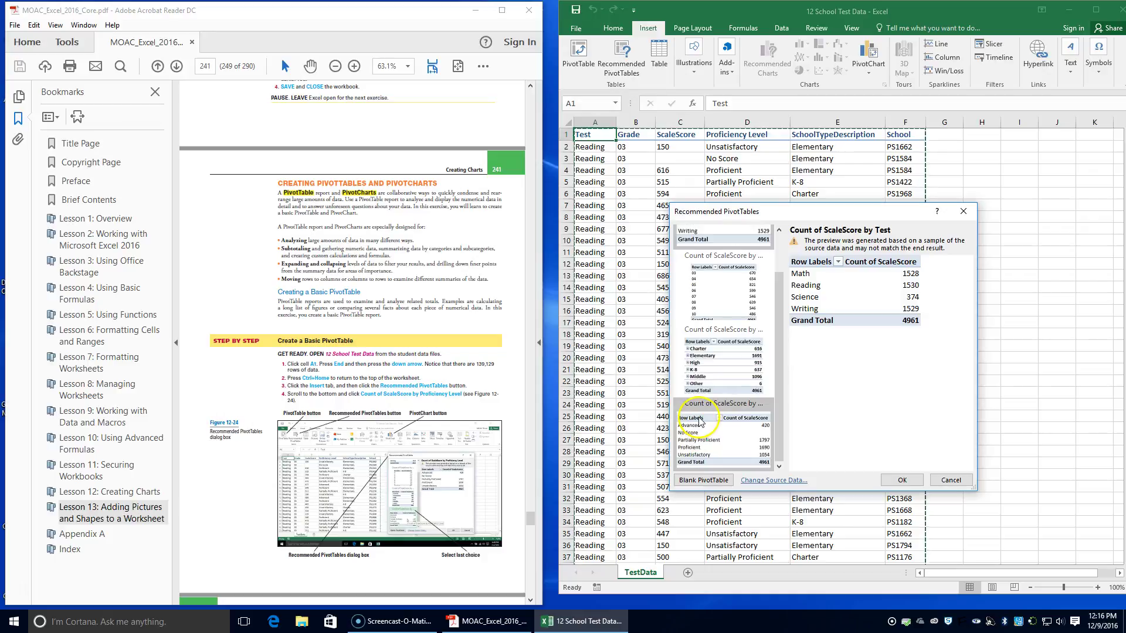
left_click(715, 441)
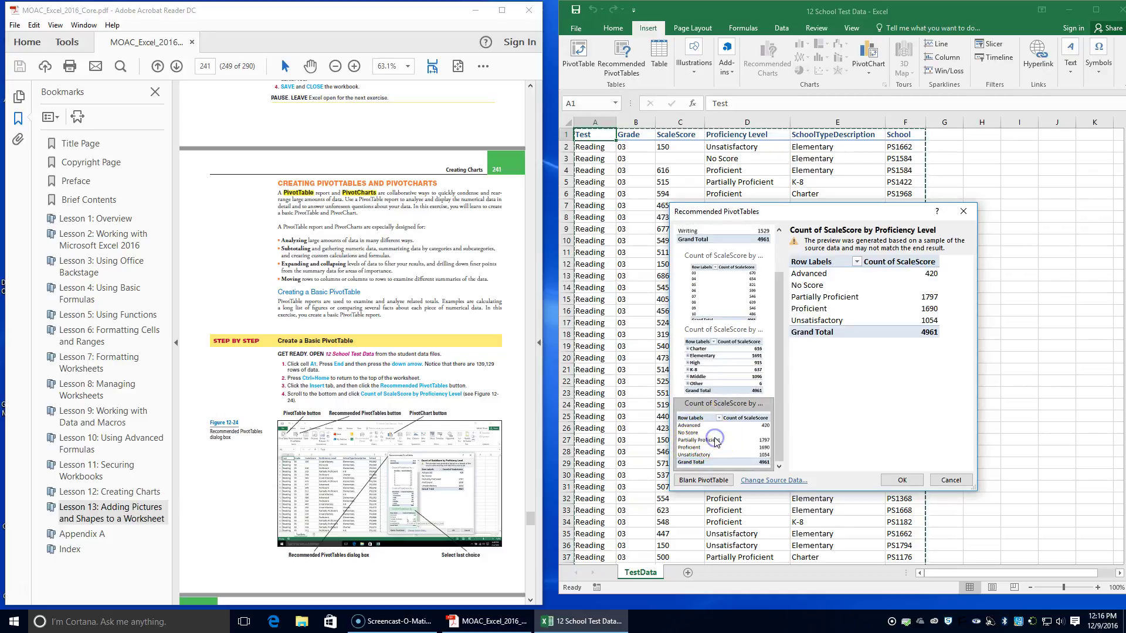
scroll(384, 423, "down", 1)
scroll(384, 423, "down", 2)
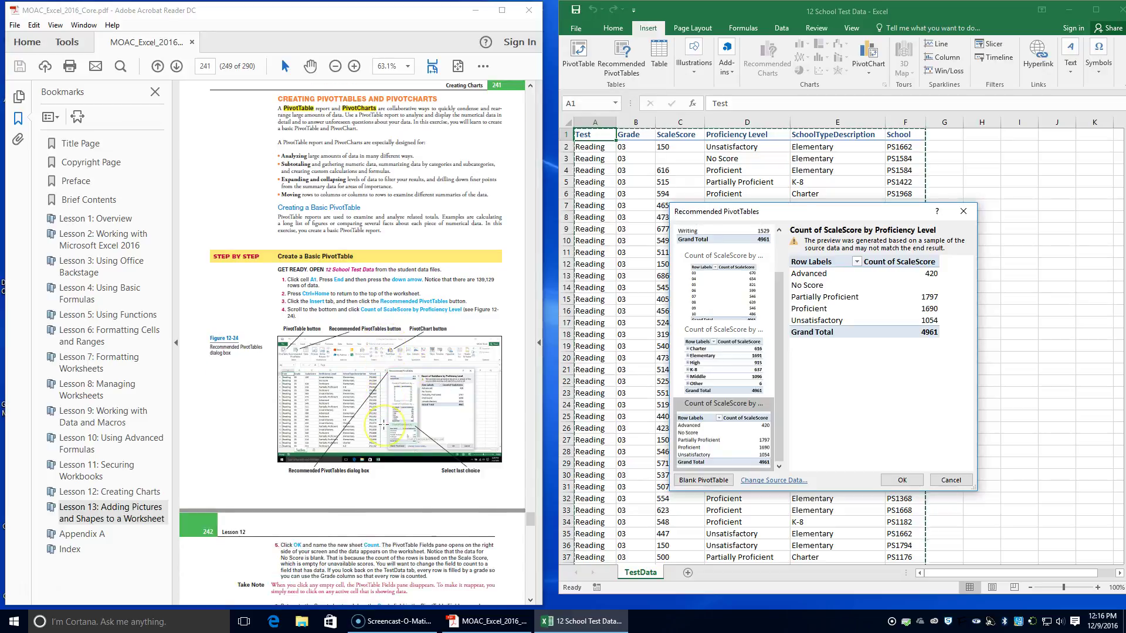
scroll(383, 422, "down", 3)
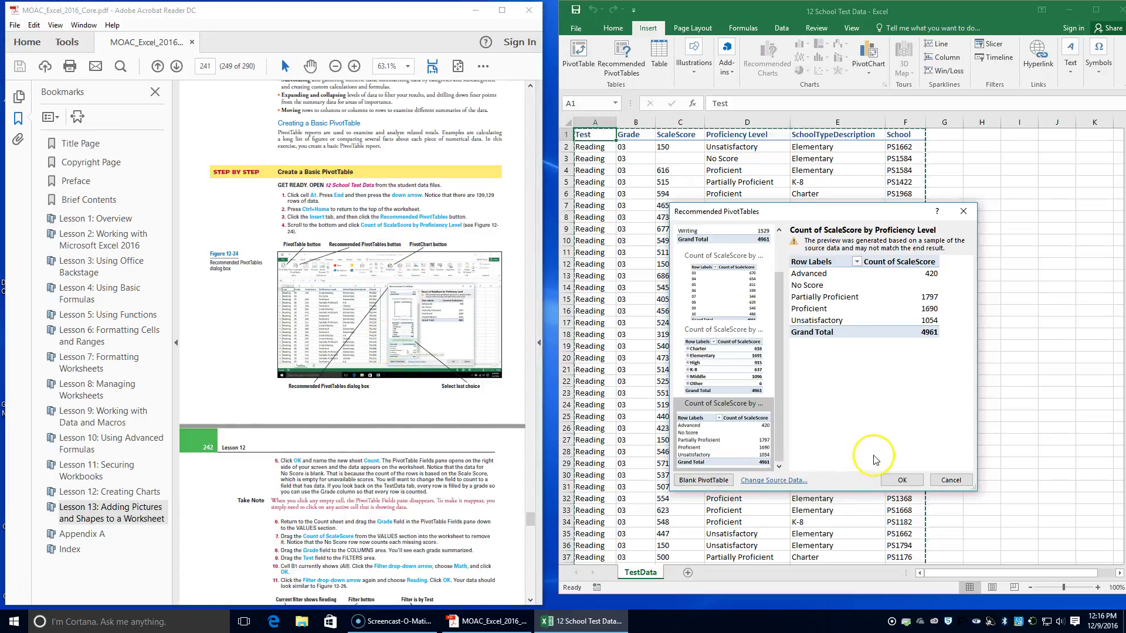
left_click(895, 477)
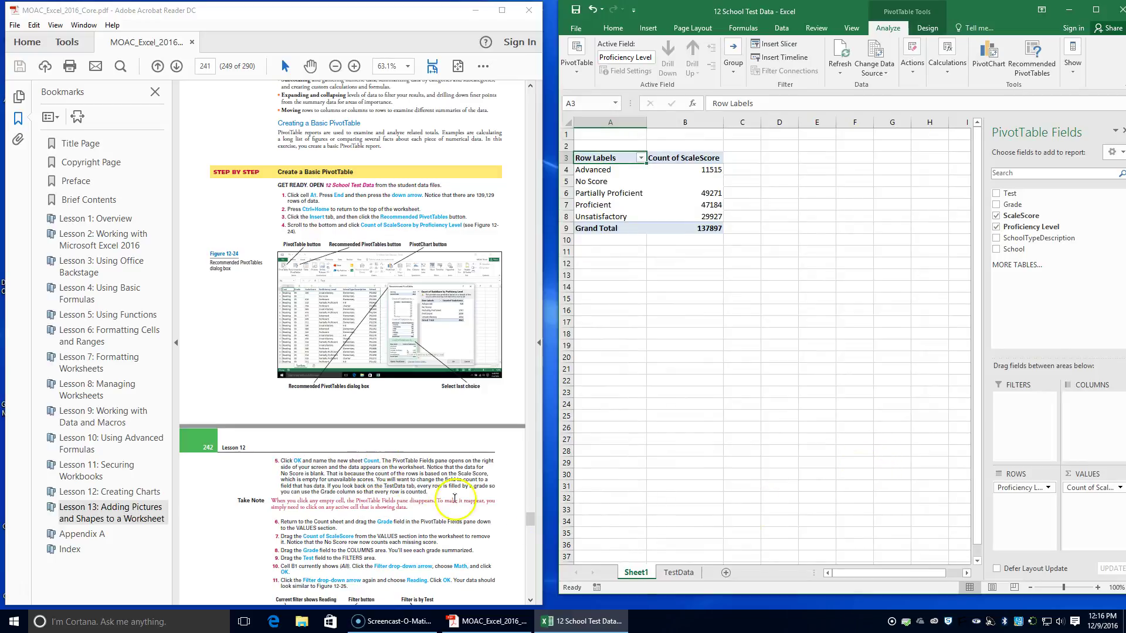
- Rename the new PivotTable sheet to Count
double_click(636, 573)
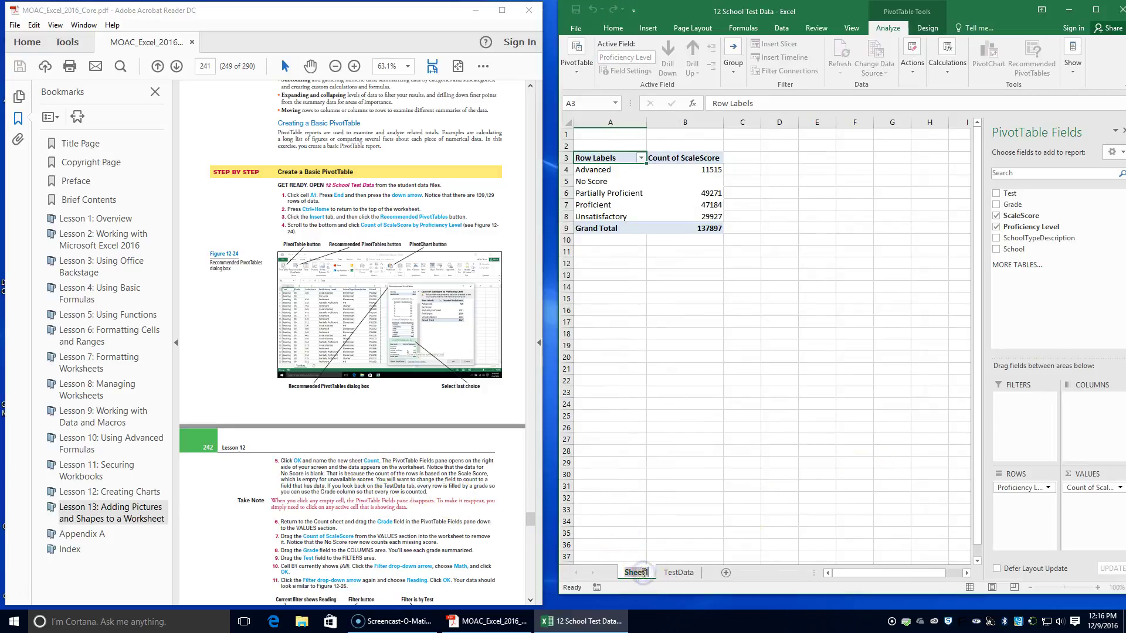
type("Coung")
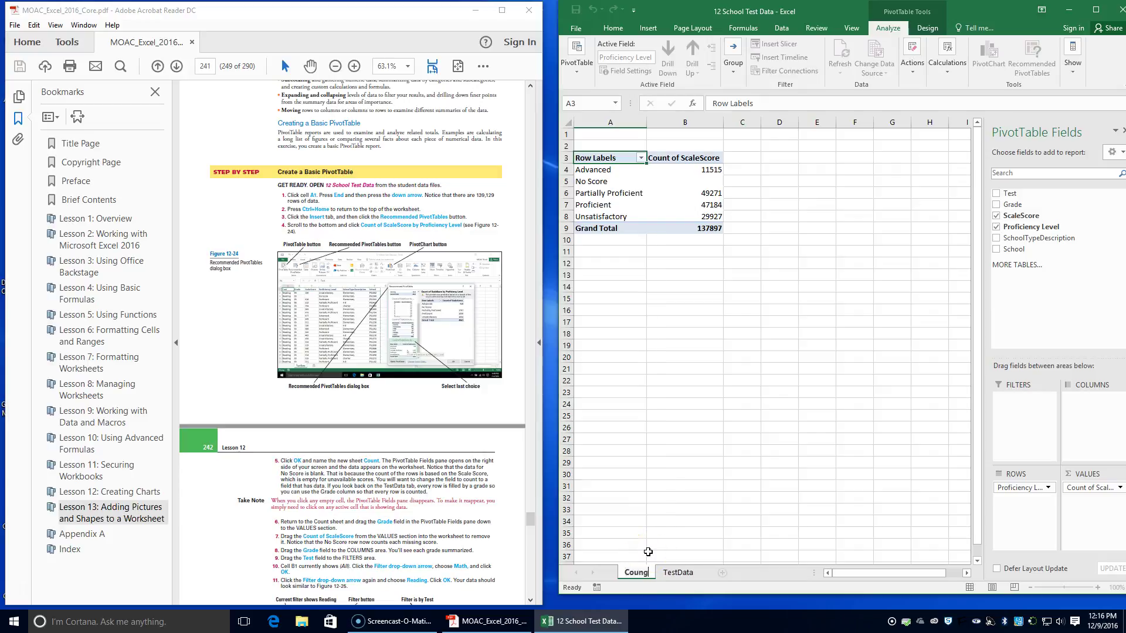
key("BackSpace")
type("t")
key("Return")
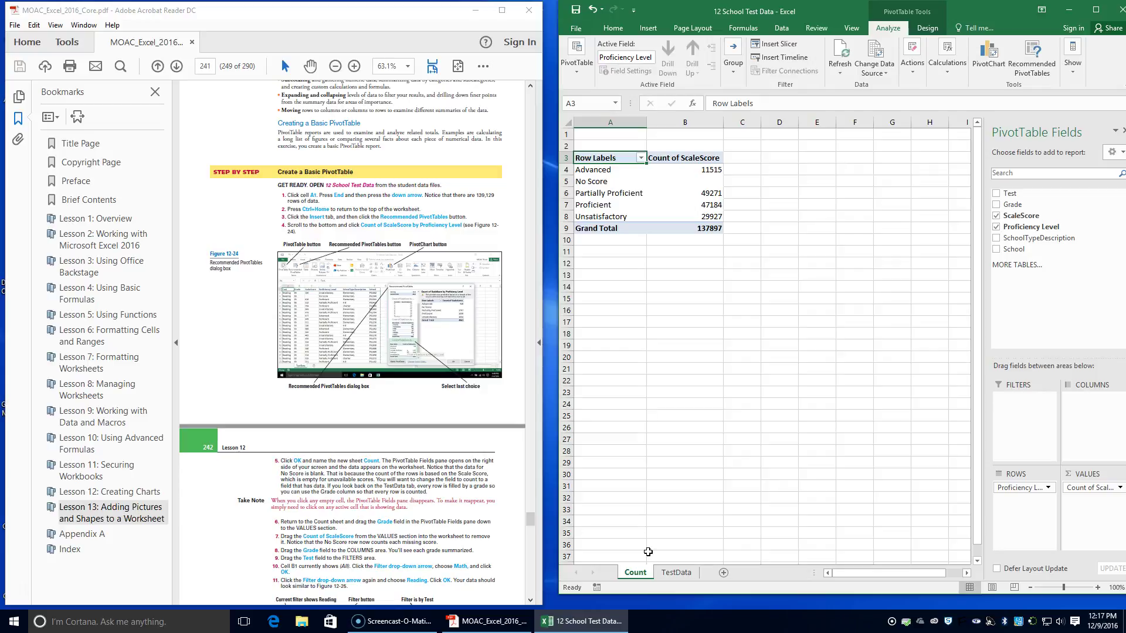
- Look through the Grade column on the TestData sheet for blank entries, and return to the Count sheet
left_click(677, 573)
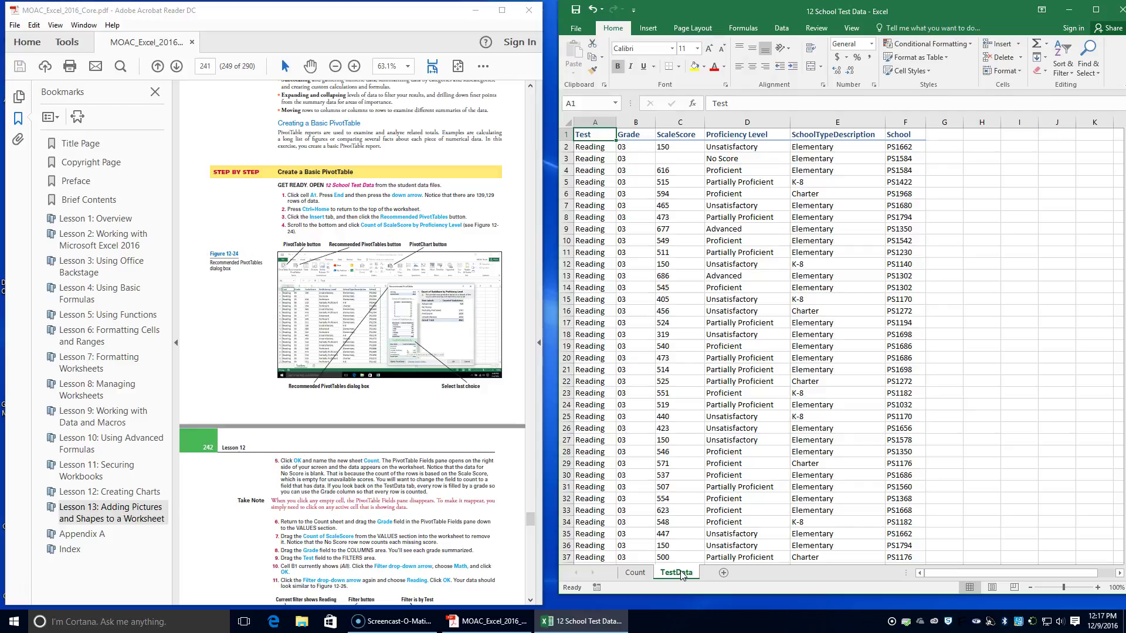
left_click(630, 121)
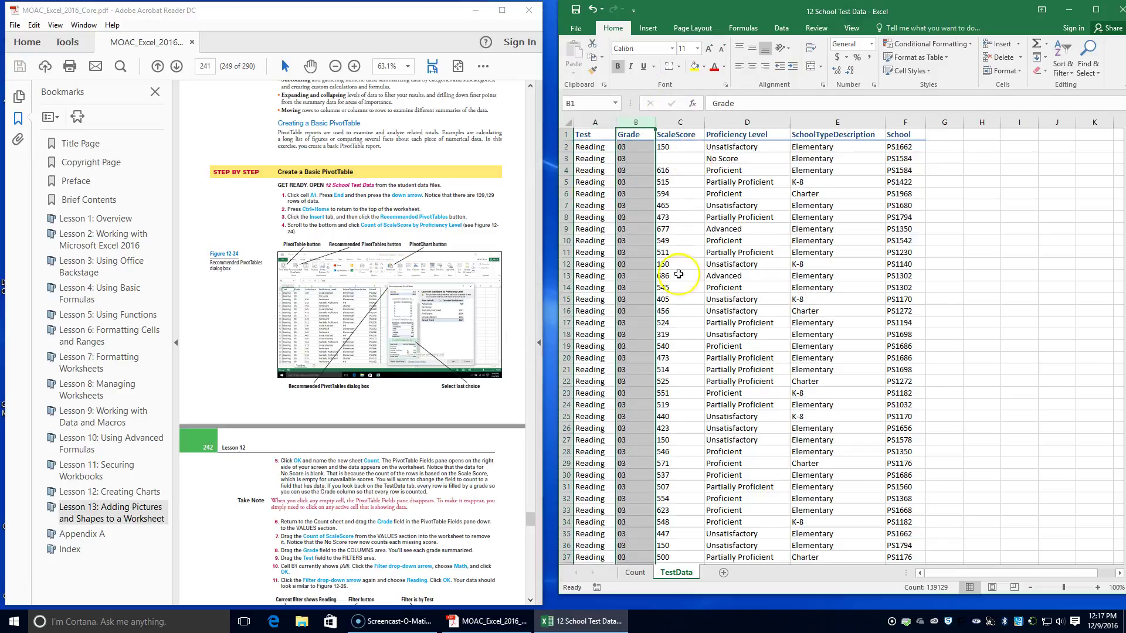
scroll(674, 443, "down", 15)
scroll(679, 443, "up", 11)
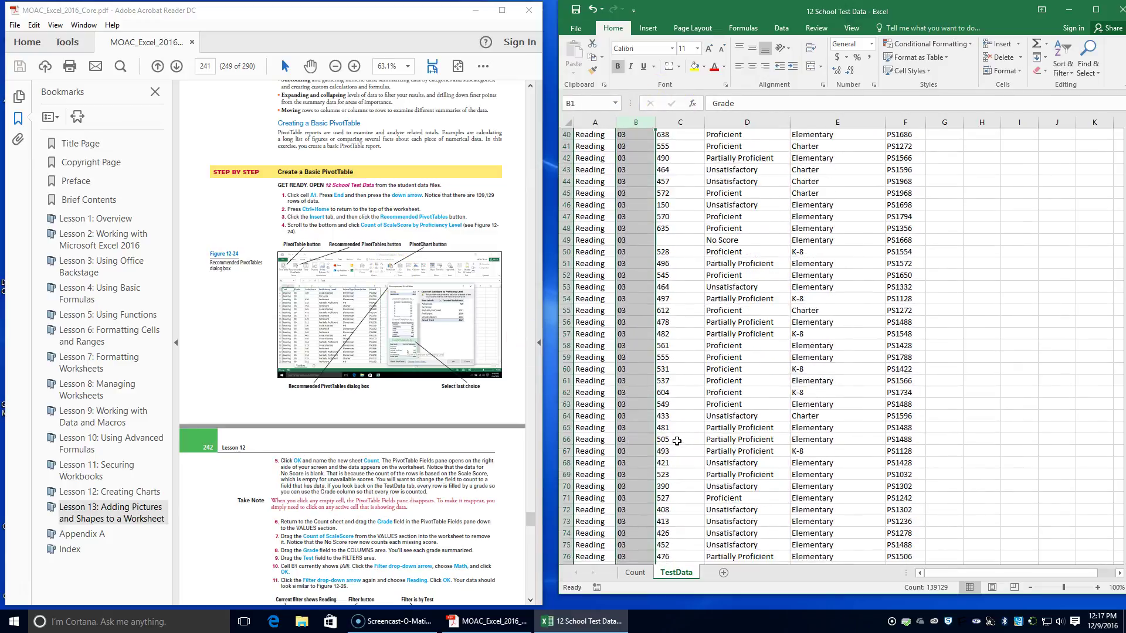
scroll(449, 489, "up", 1)
scroll(449, 489, "up", 2)
scroll(401, 531, "down", 3)
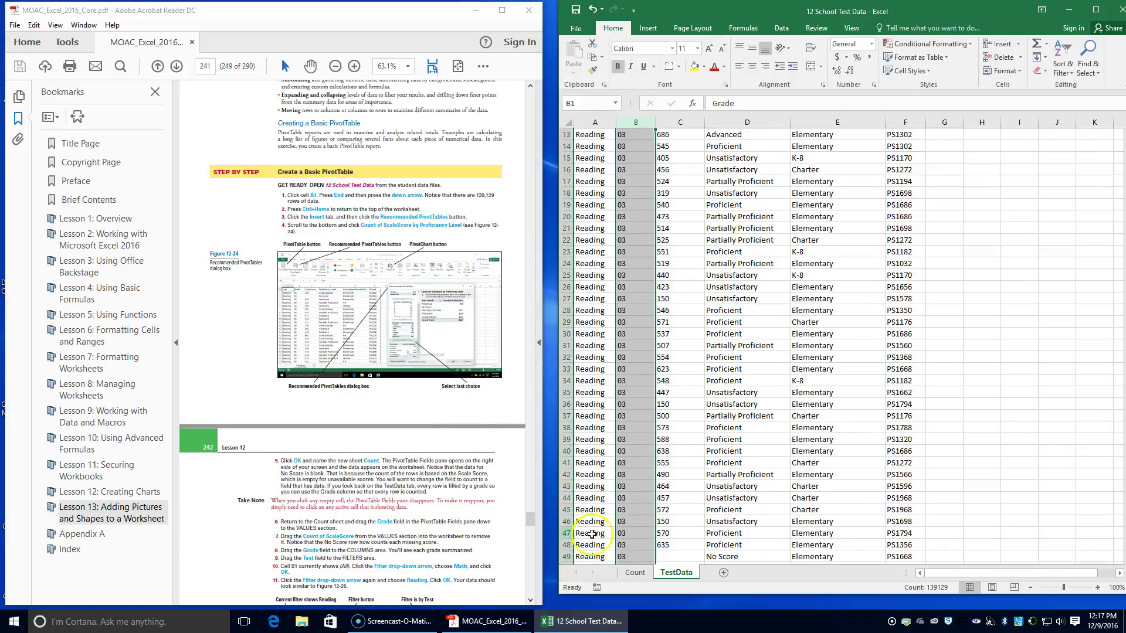
left_click(634, 573)
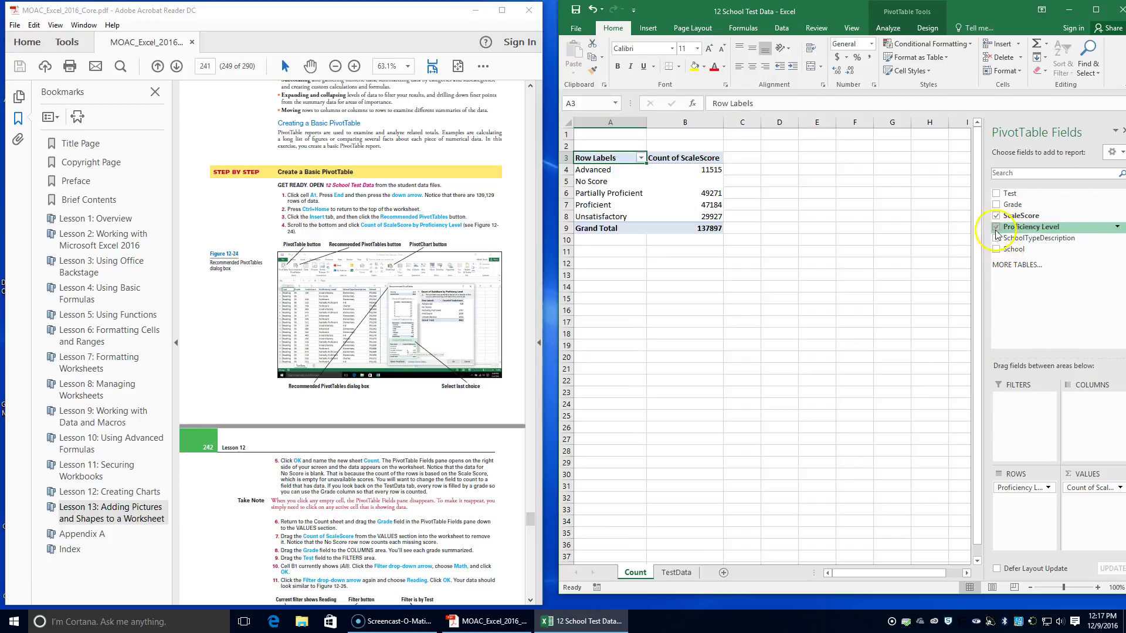
- Replace Count of ScaleScore with the Grade field in the PivotTable's VALUES area
left_click(675, 156)
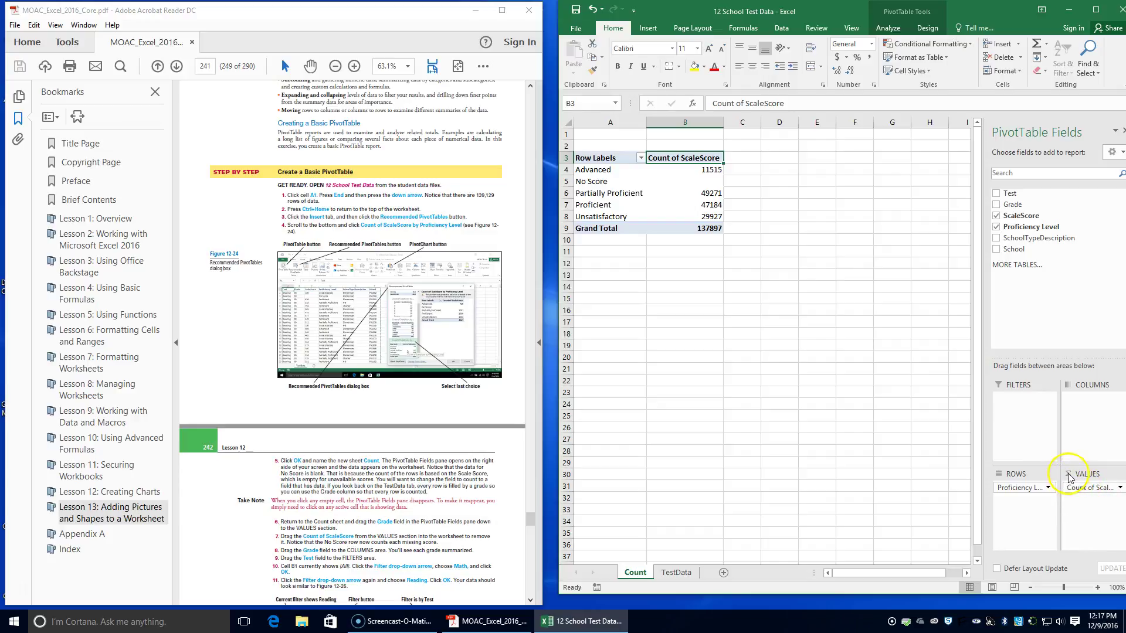
left_click_drag(1072, 486, 899, 476)
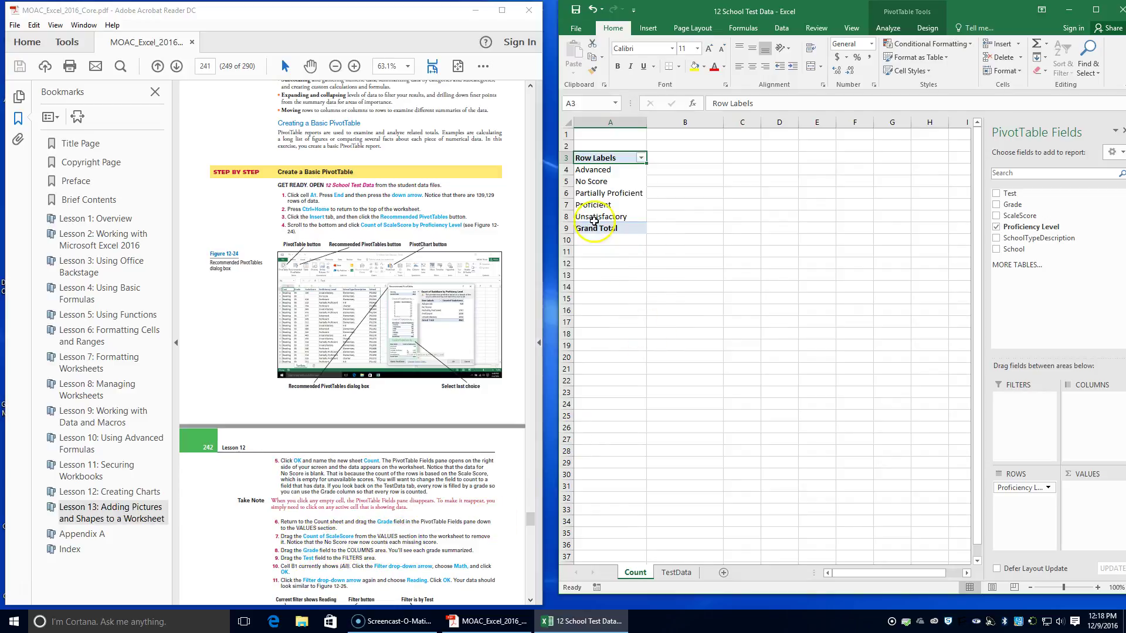
left_click_drag(894, 573, 796, 575)
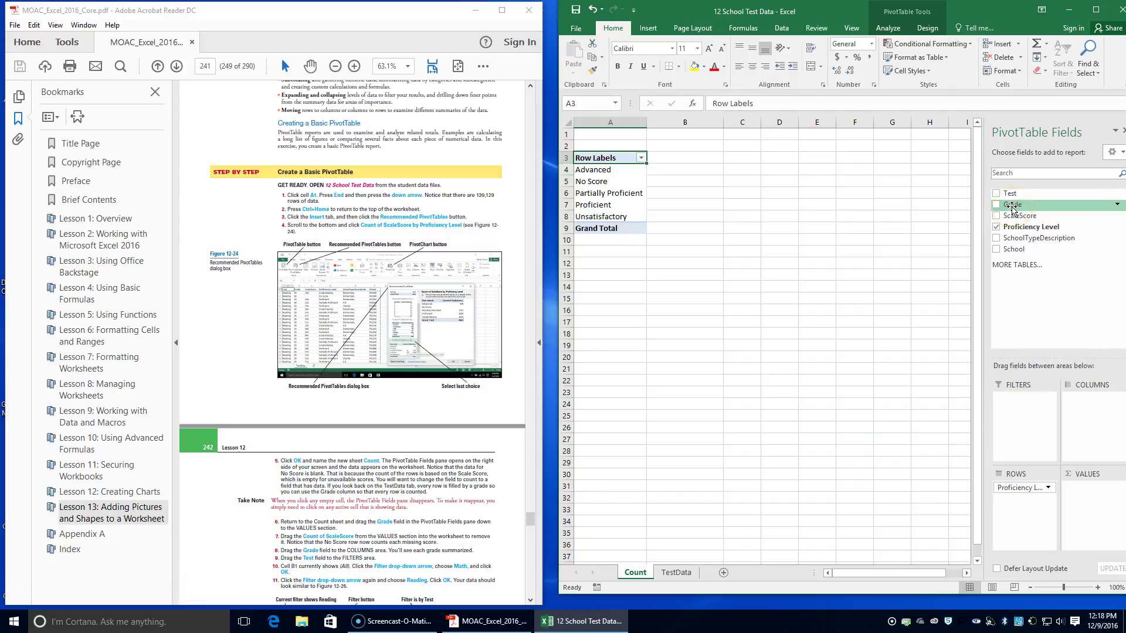
left_click_drag(1011, 205, 1082, 491)
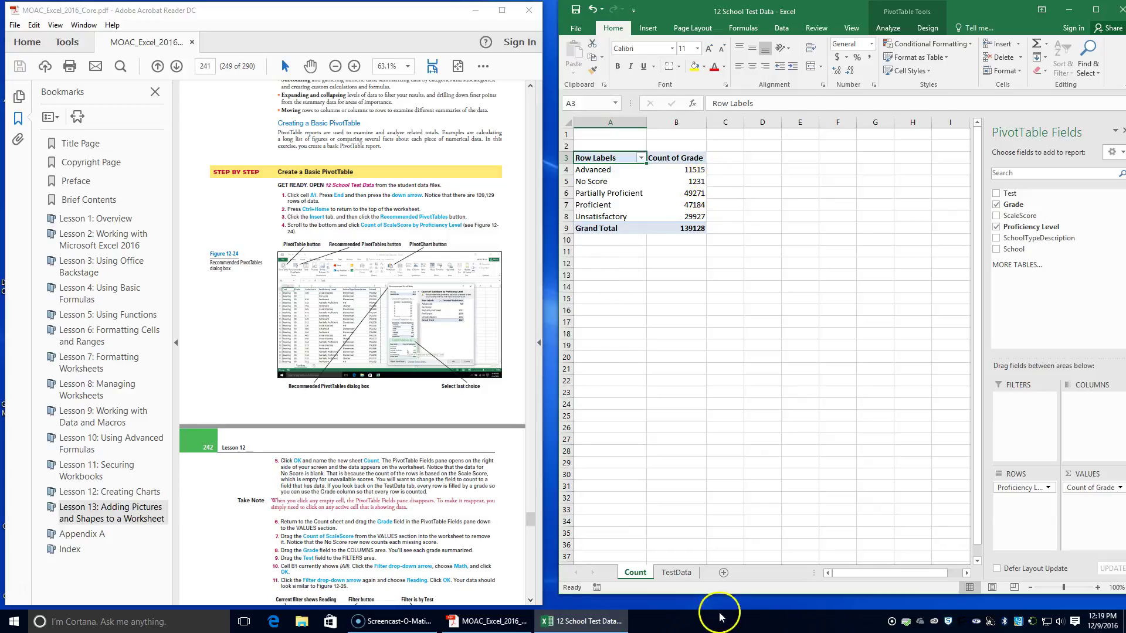
- Check the number of entries in the TestData sheet's Grade column, and go back to the Count sheet
left_click(676, 573)
left_click(640, 125)
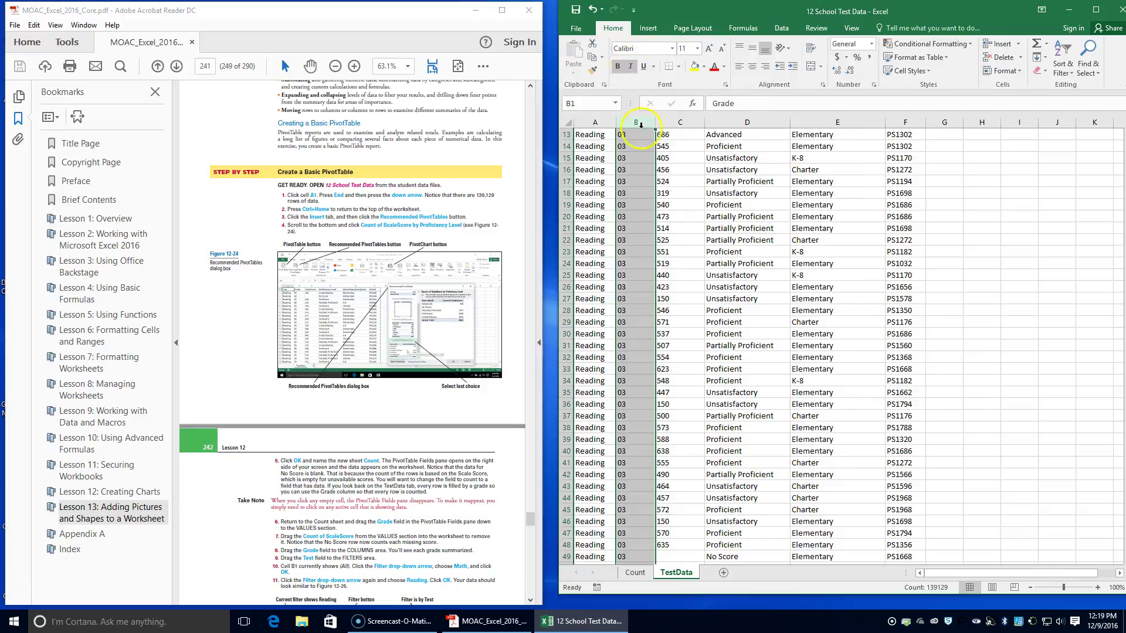
scroll(688, 268, "up", 4)
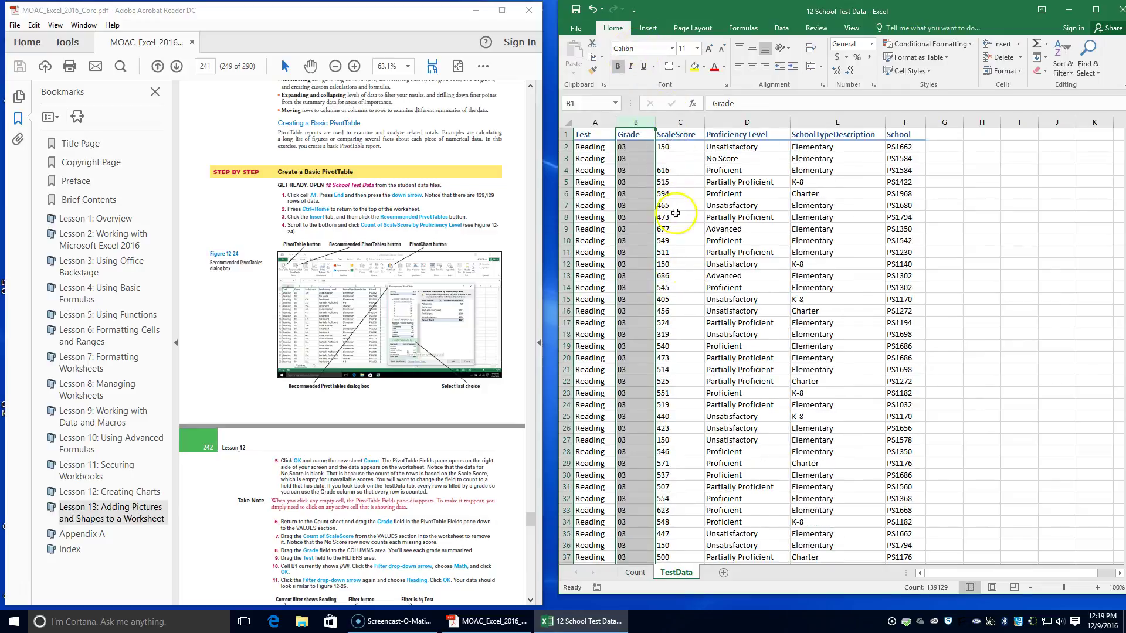
scroll(648, 520, "down", 9)
left_click(634, 572)
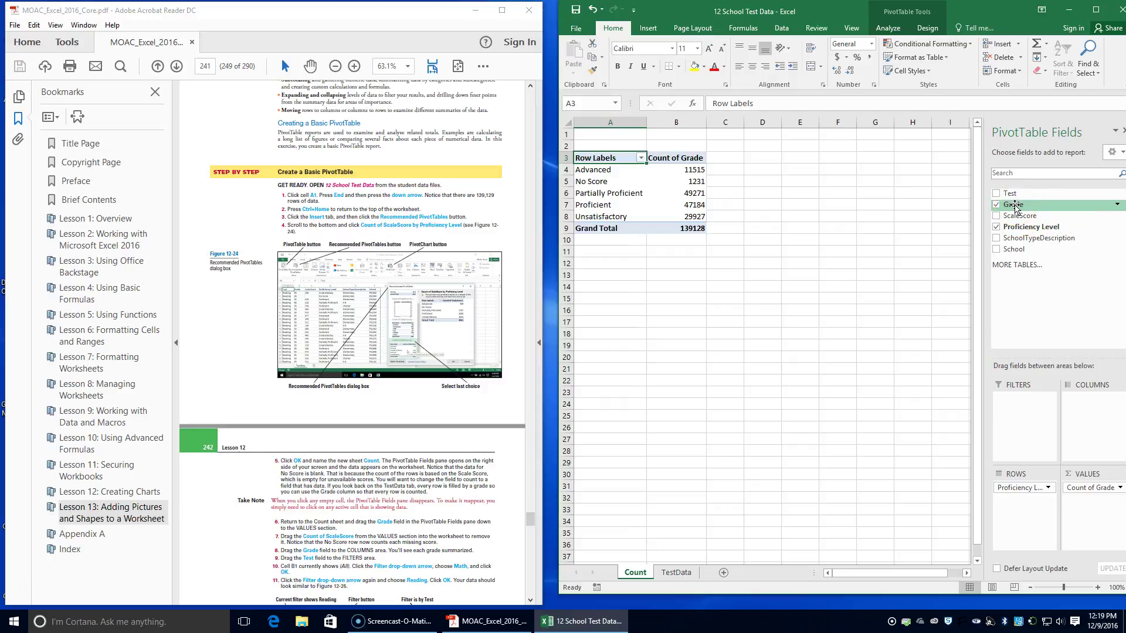
- Add the Grade field to the PivotTable's COLUMNS area and the Test field to its FILTERS area
left_click_drag(1022, 216, 1082, 410)
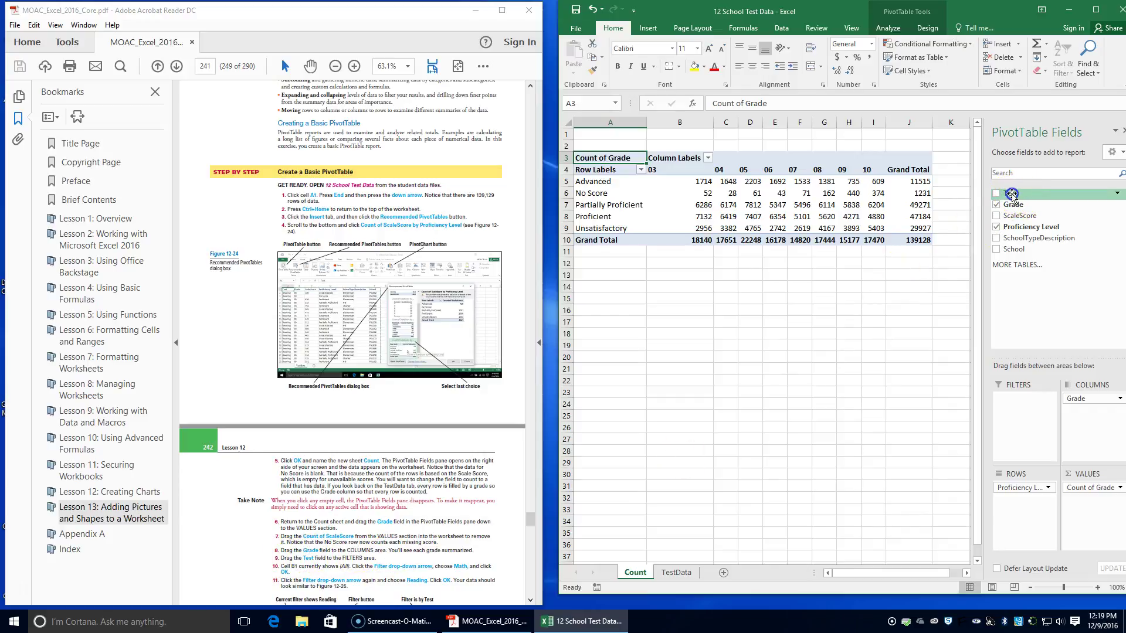
left_click_drag(1011, 194, 1015, 417)
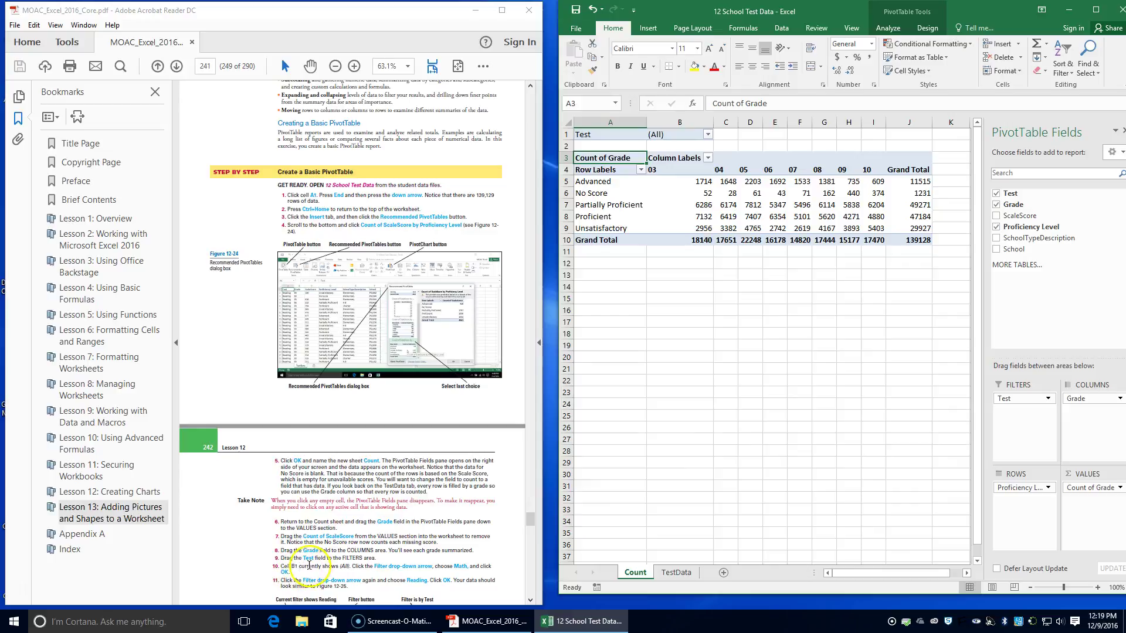
- Filter the PivotTable by Test to show only Math
left_click(708, 133)
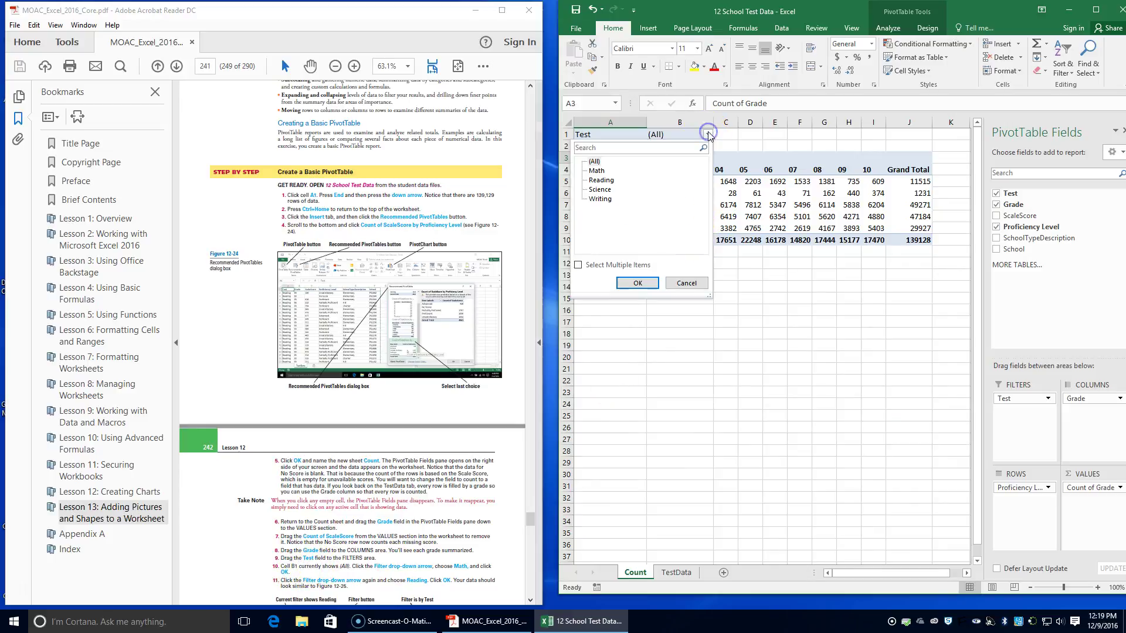
left_click(708, 134)
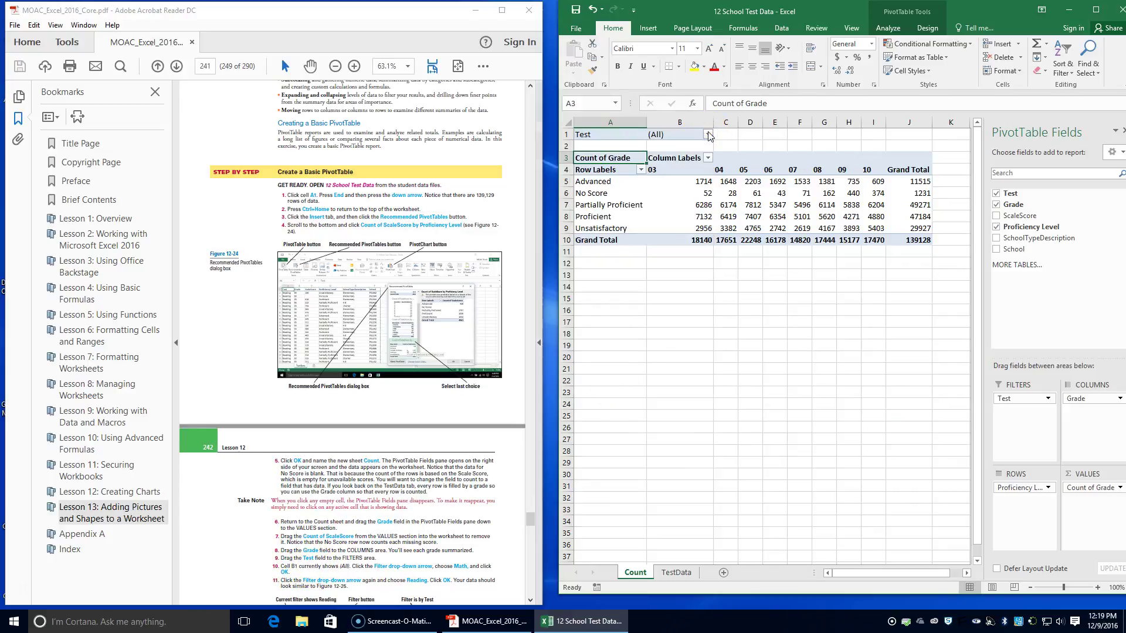
left_click(708, 134)
left_click(596, 170)
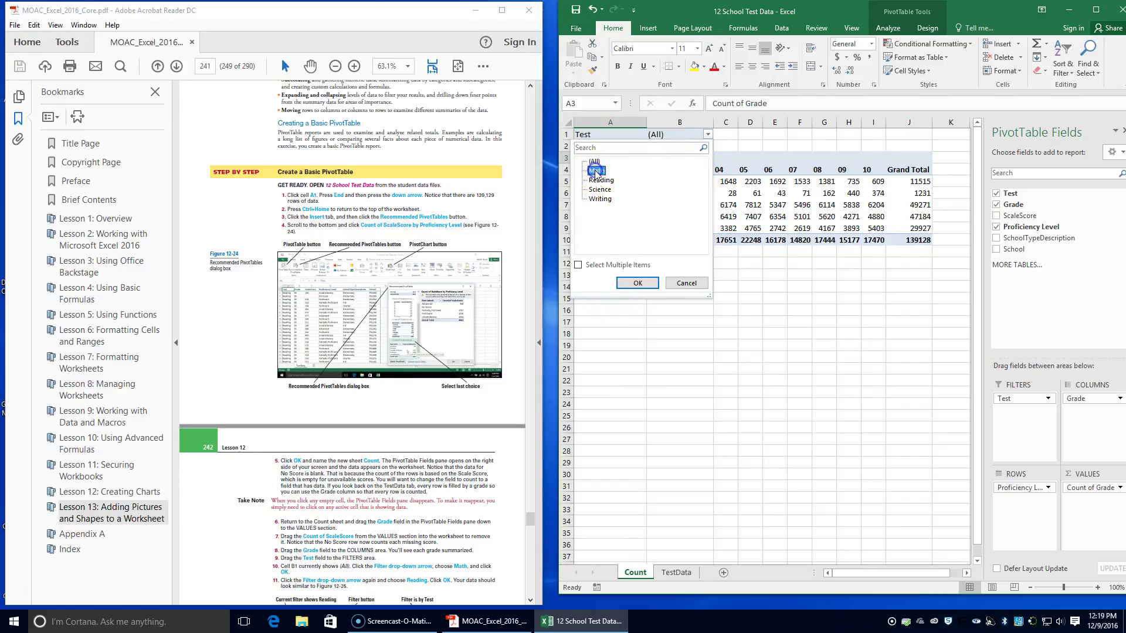
left_click(644, 282)
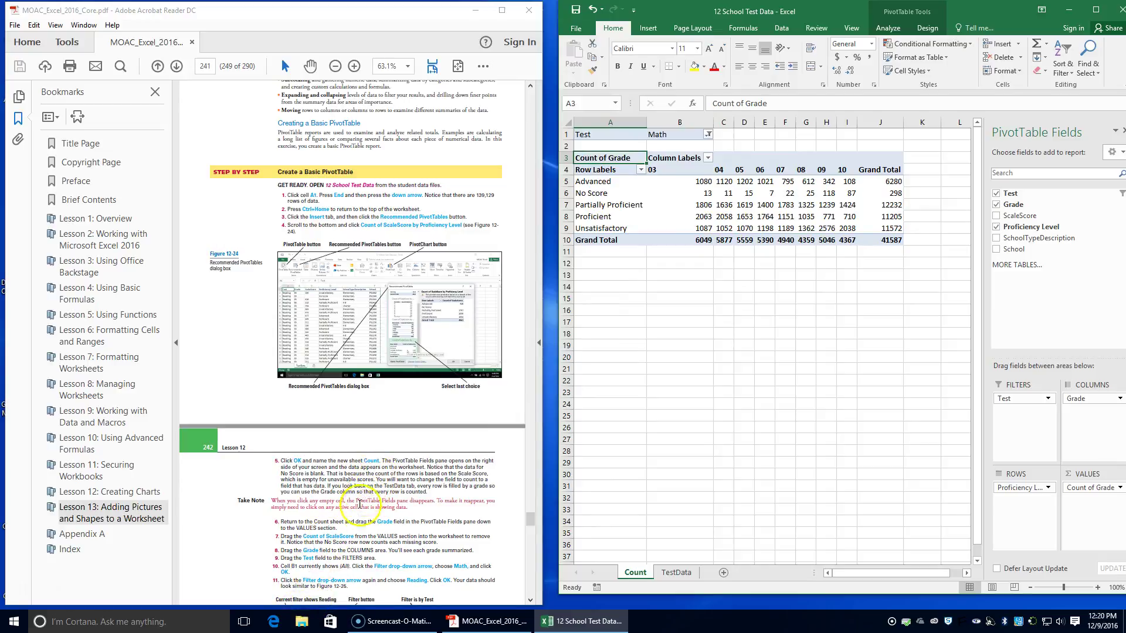
- Set the PivotTable's Test filter to Reading
scroll(316, 571, "down", 1)
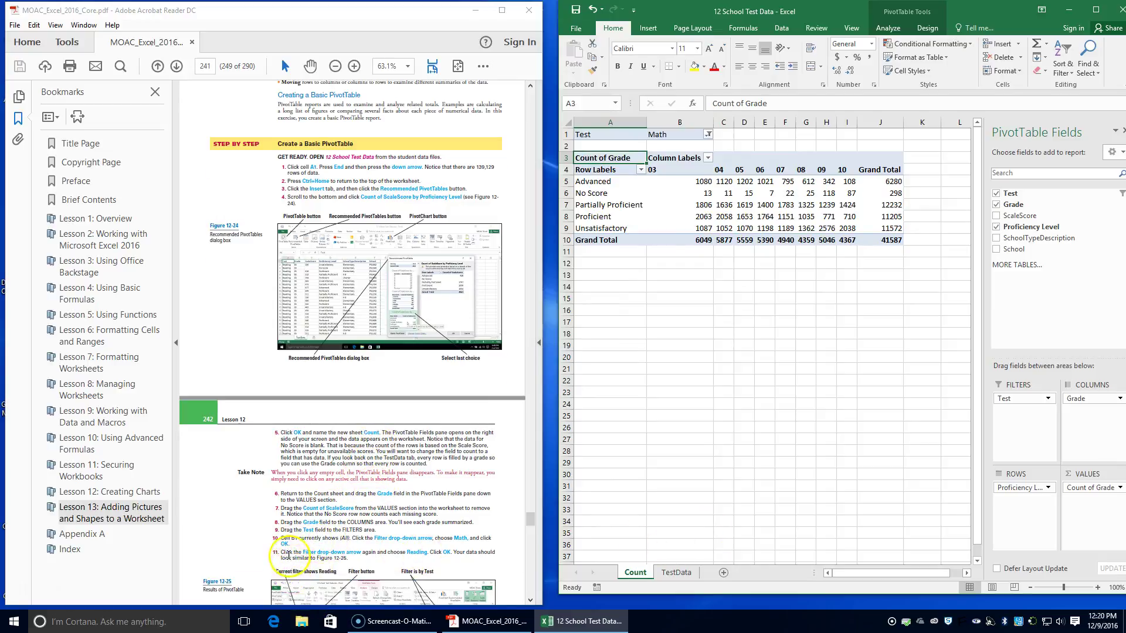
left_click(708, 134)
left_click(600, 180)
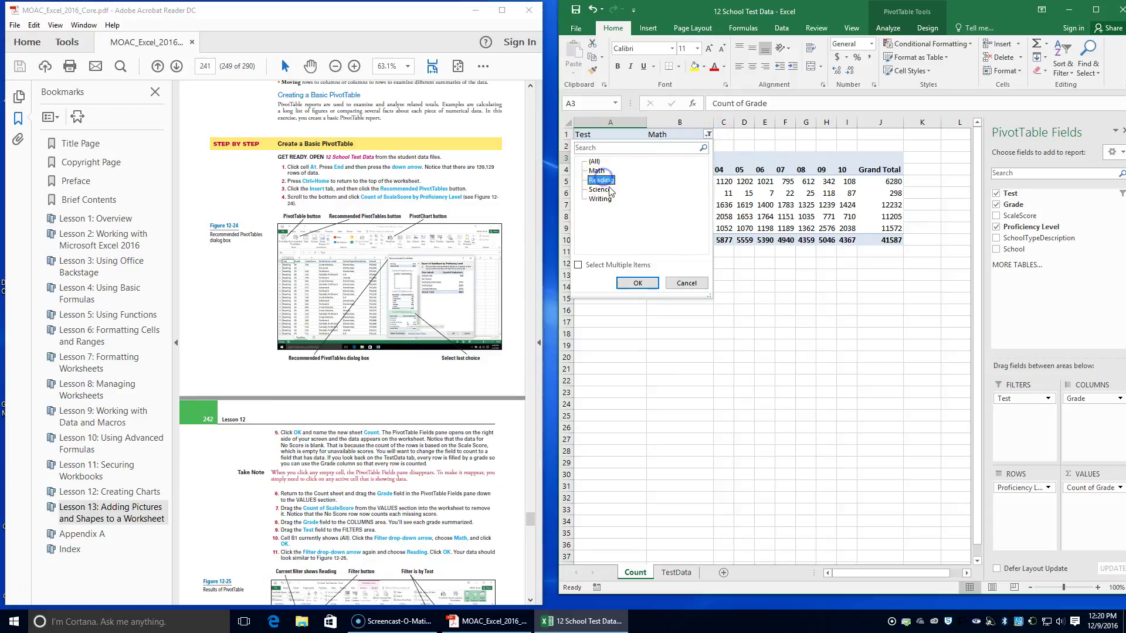
left_click(637, 283)
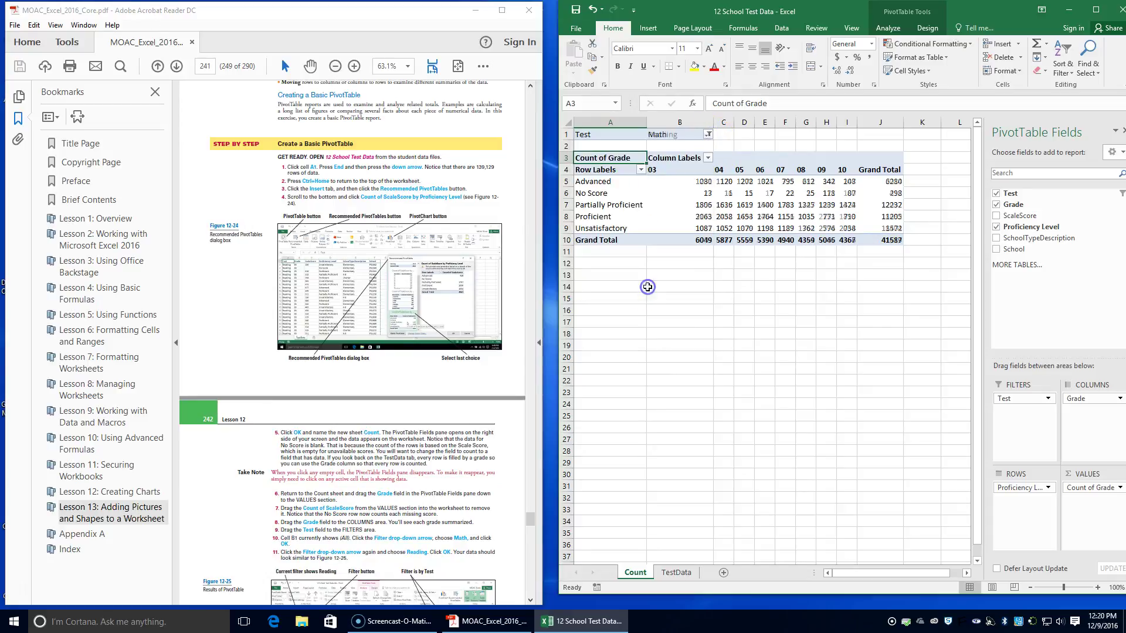
- Read the exercise's saving instruction in the textbook PDF and save the 12 School Test Data workbook
scroll(422, 543, "down", 3)
scroll(424, 544, "down", 1)
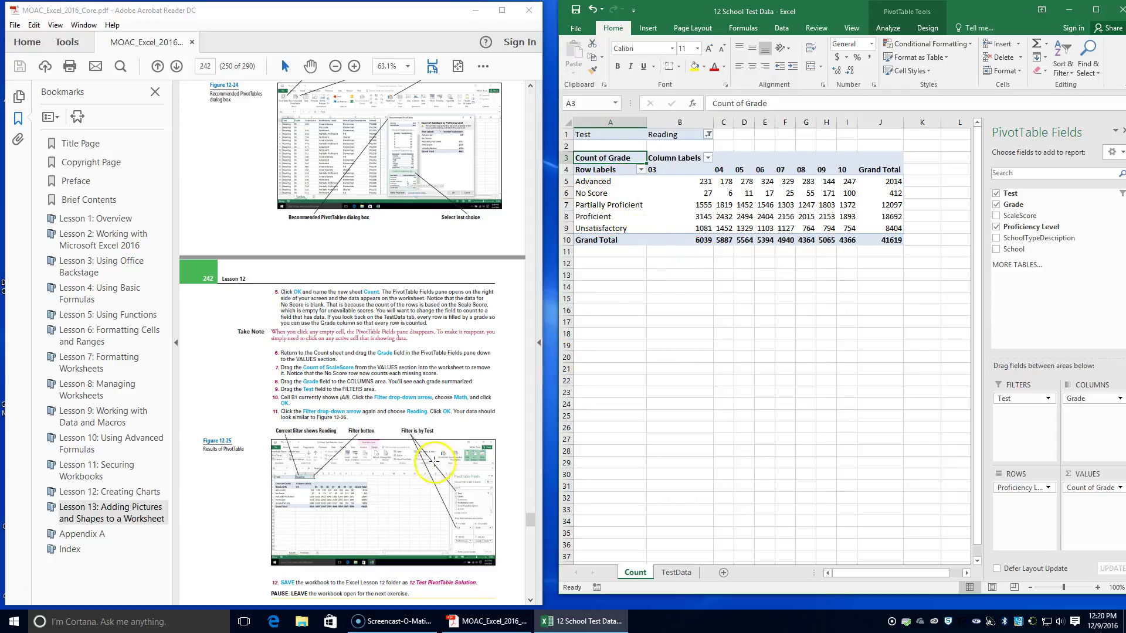
scroll(422, 498, "down", 2)
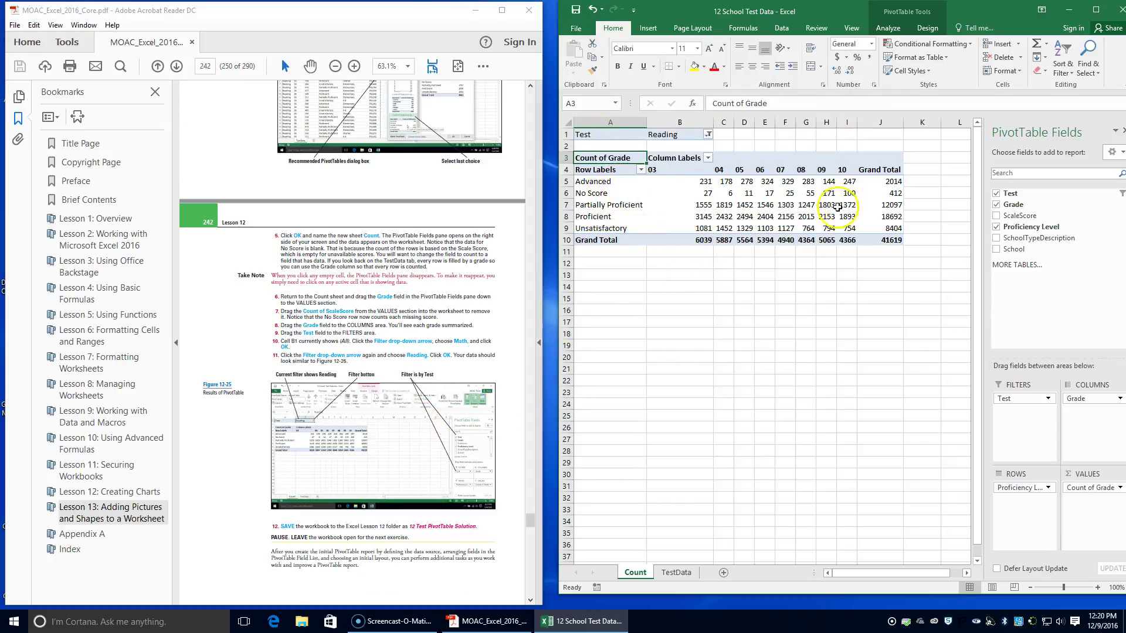
left_click(576, 9)
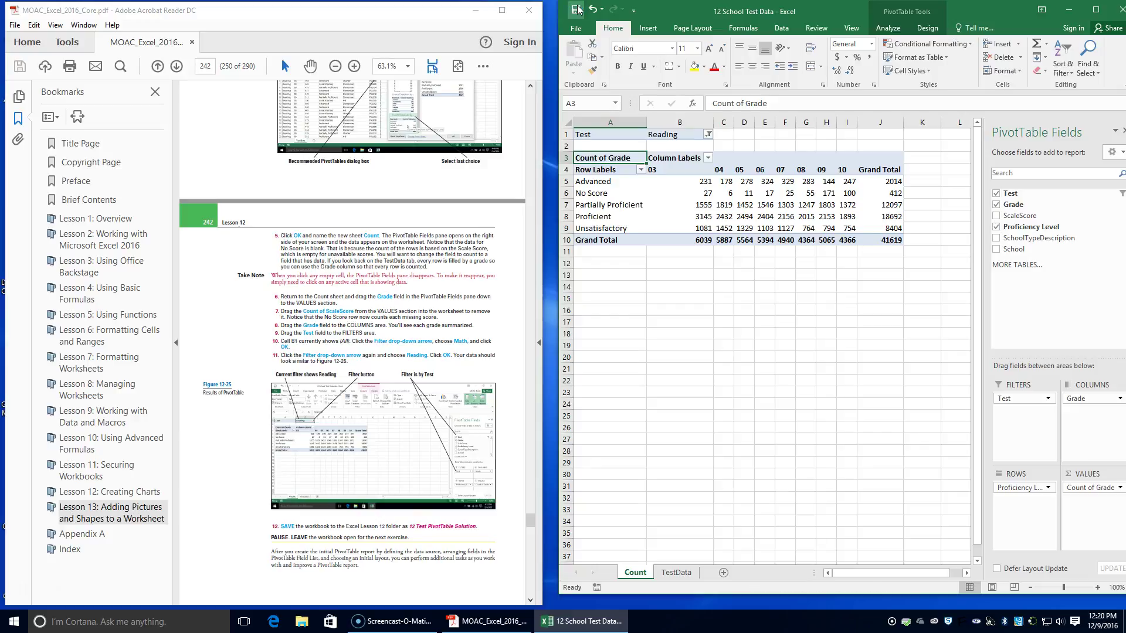
- Start a Save As of the workbook, trying the current 12 folder and the Lesson 12 folder as locations
left_click(577, 29)
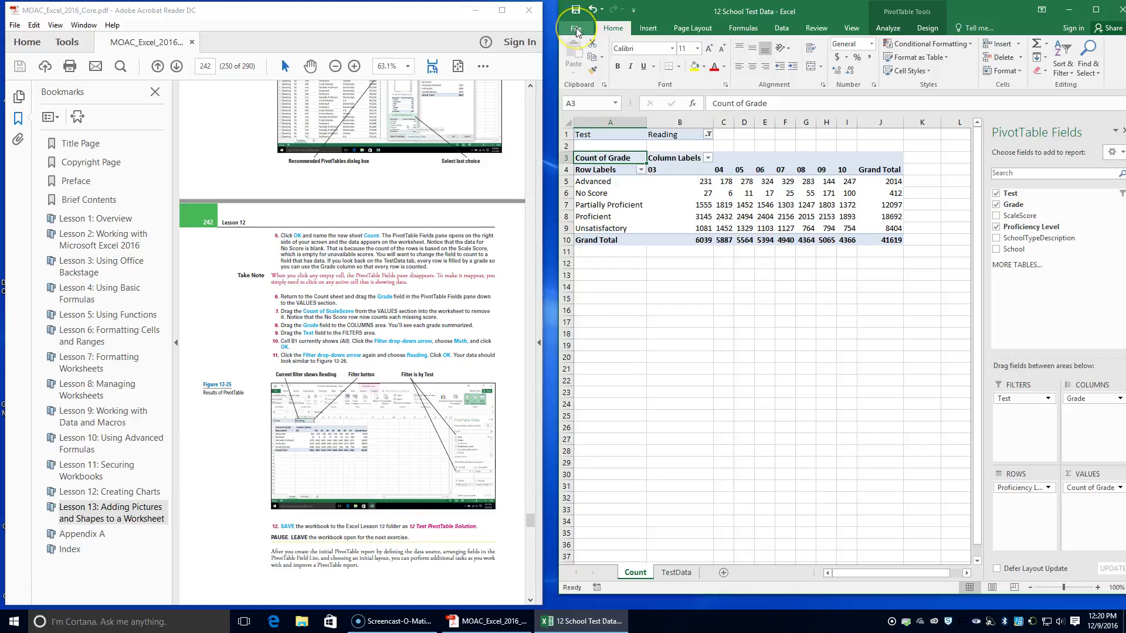
left_click(592, 11)
left_click(577, 29)
left_click(597, 151)
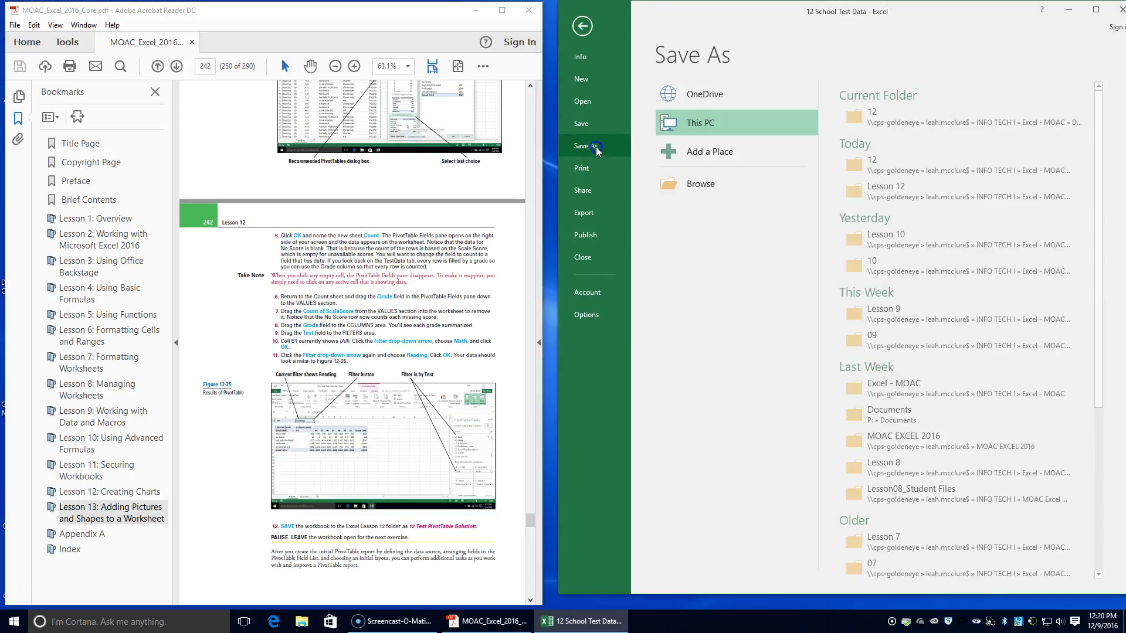
left_click(896, 117)
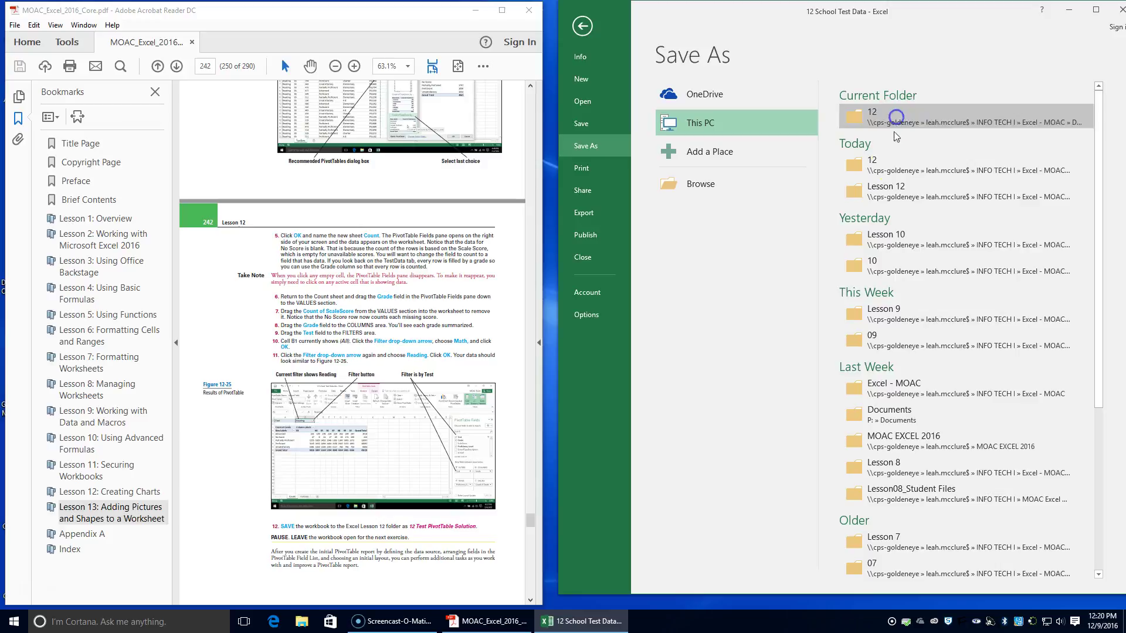
left_click(1086, 316)
left_click(898, 189)
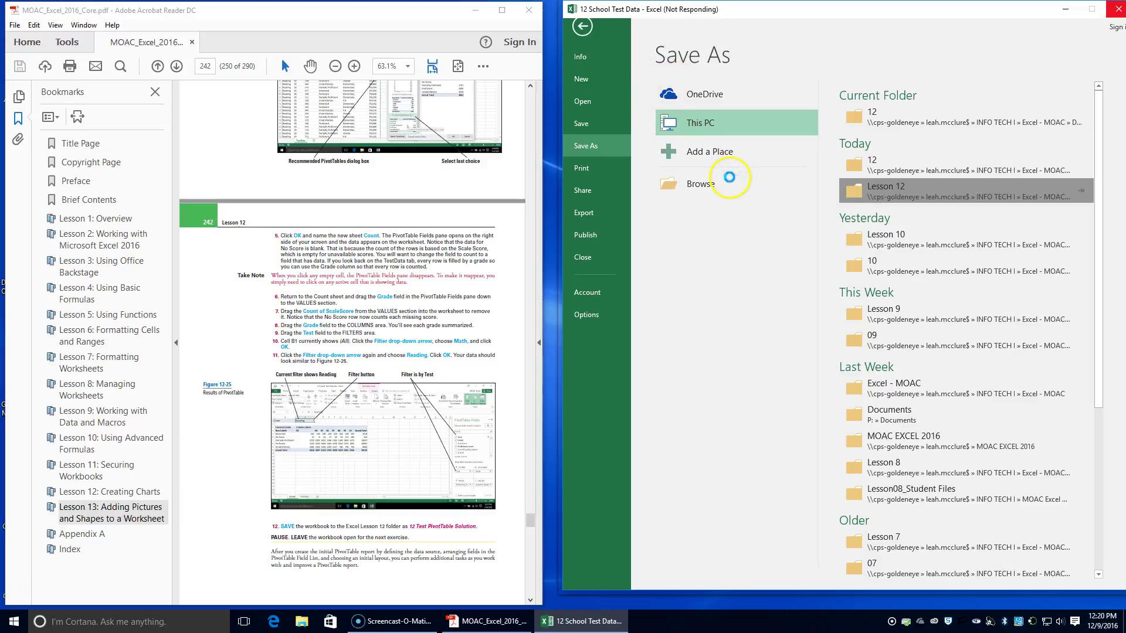
- Save the workbook in the Data_Files 12 folder under the name 12 Test PivotTable Solution
scroll(430, 363, "down", 5)
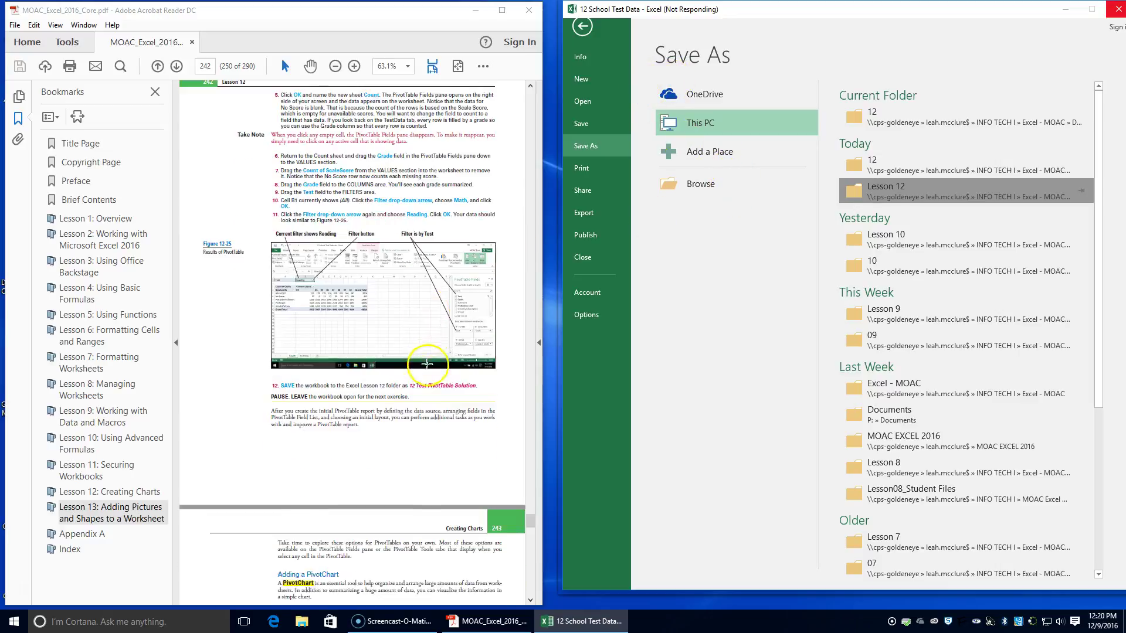
scroll(434, 452, "up", 4)
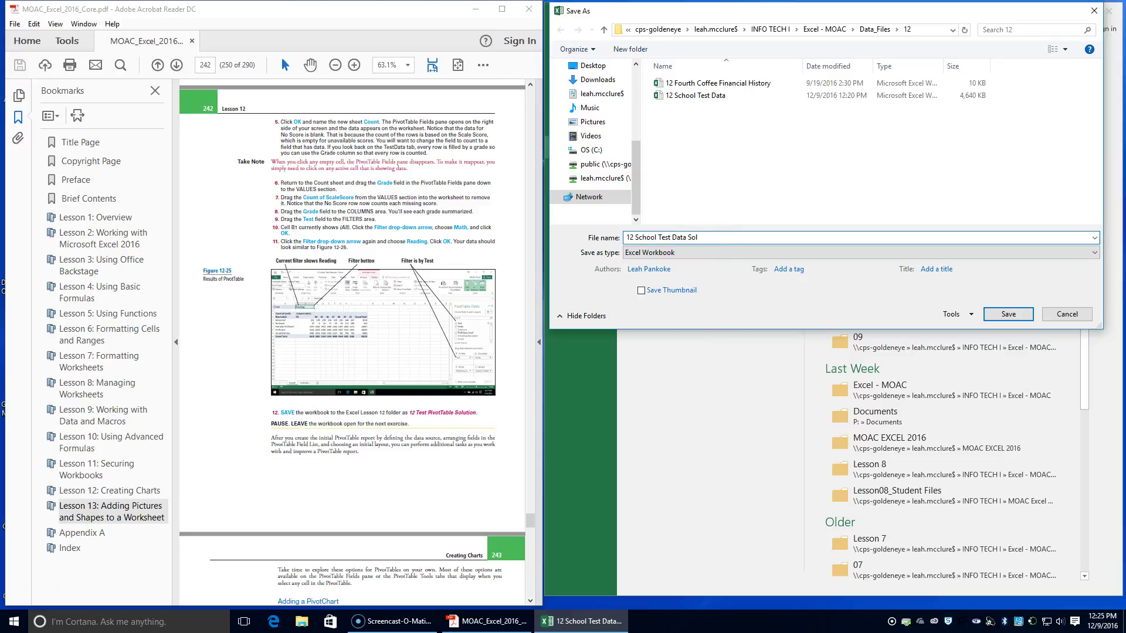
key("BackSpace")
key("BackSpace")
key("BackSpace")
key("BackSpace")
key("BackSpace")
key("BackSpace")
key("BackSpace")
key("BackSpace")
key("BackSpace")
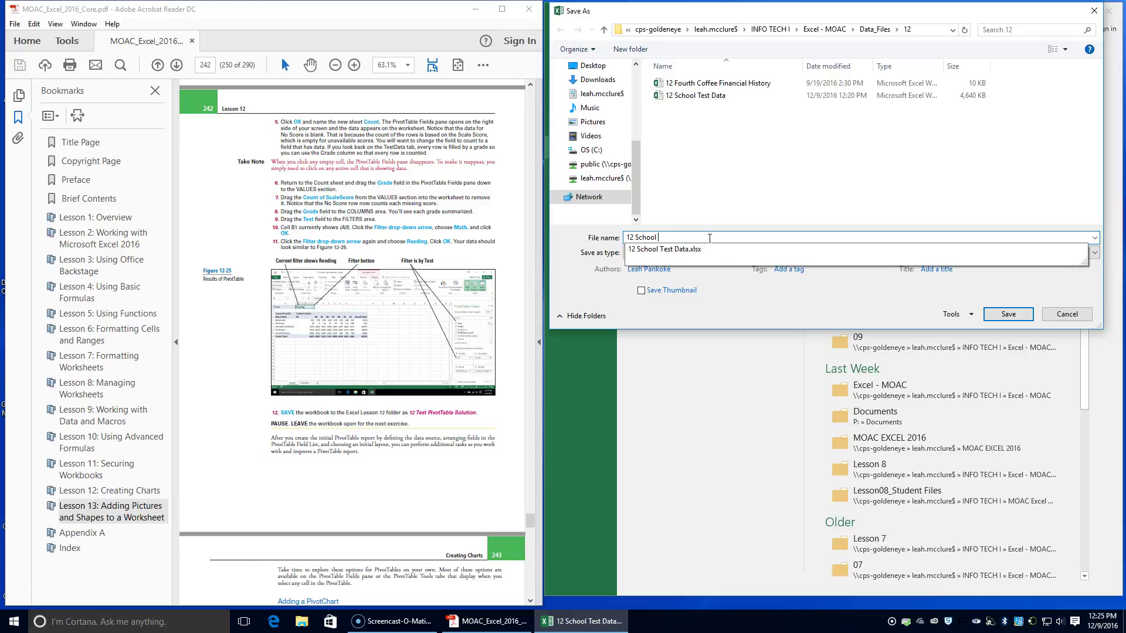
key("BackSpace")
key("BackSpace")
type("Test PivotTable")
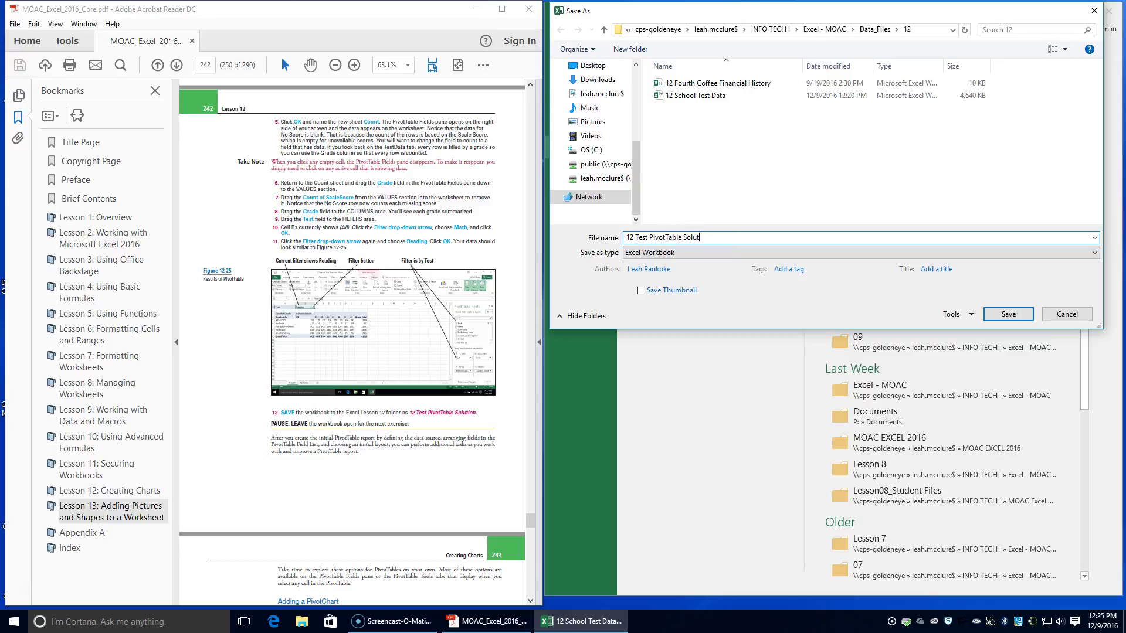
key("Return")
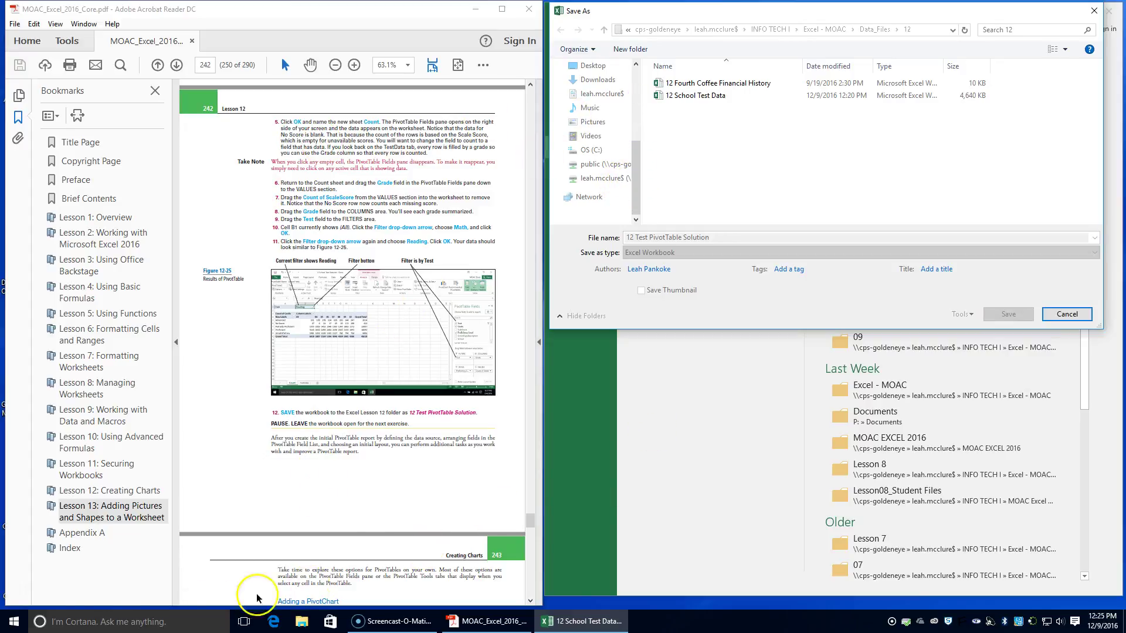
left_click(1080, 320)
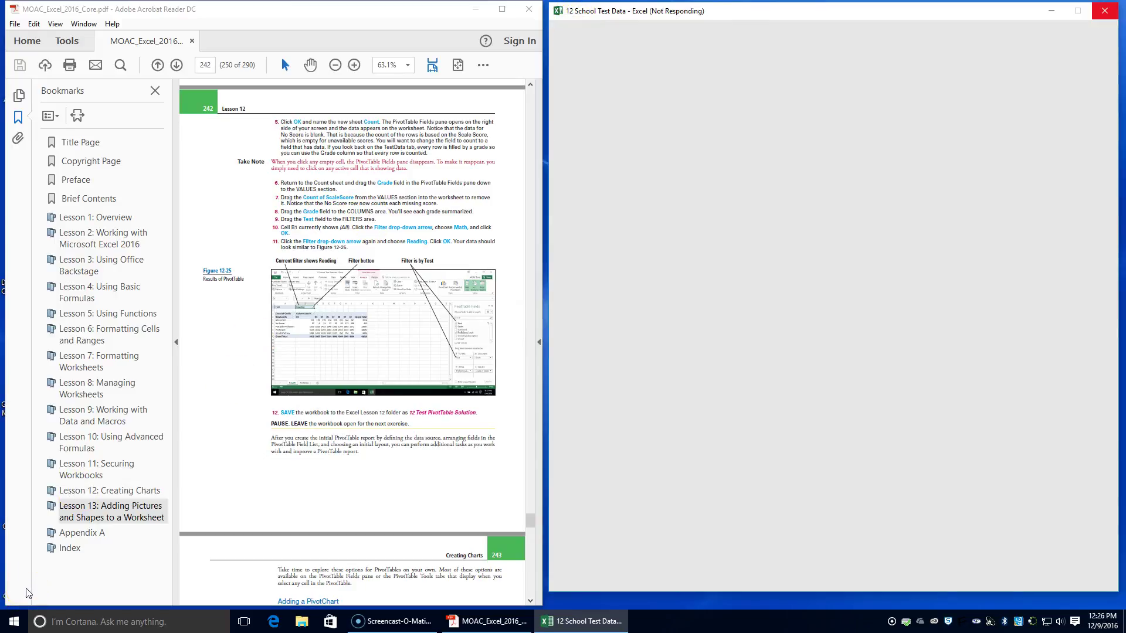
- Find the Add a PivotChart exercise in the textbook PDF and select cell A1 on the TestData worksheet
scroll(214, 540, "down", 4)
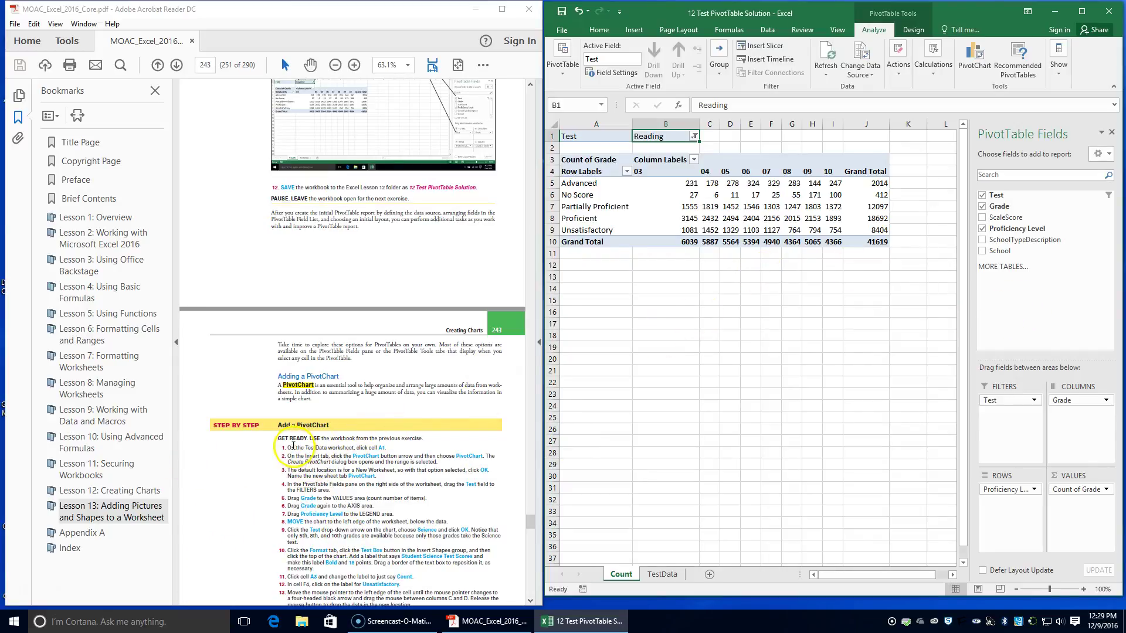
scroll(302, 441, "down", 2)
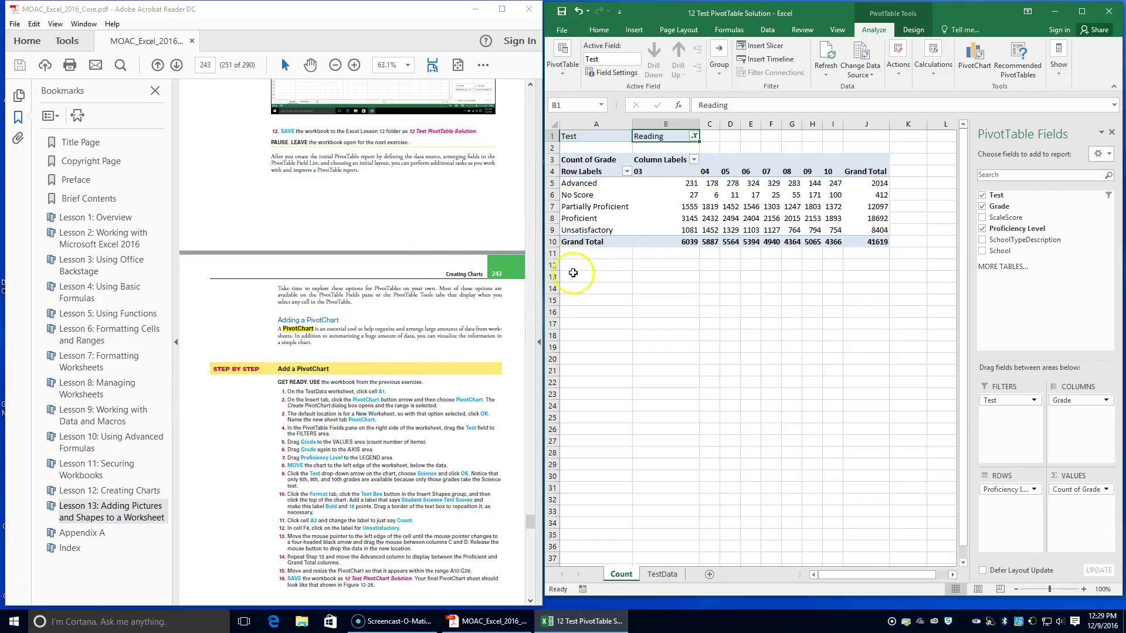
left_click(660, 574)
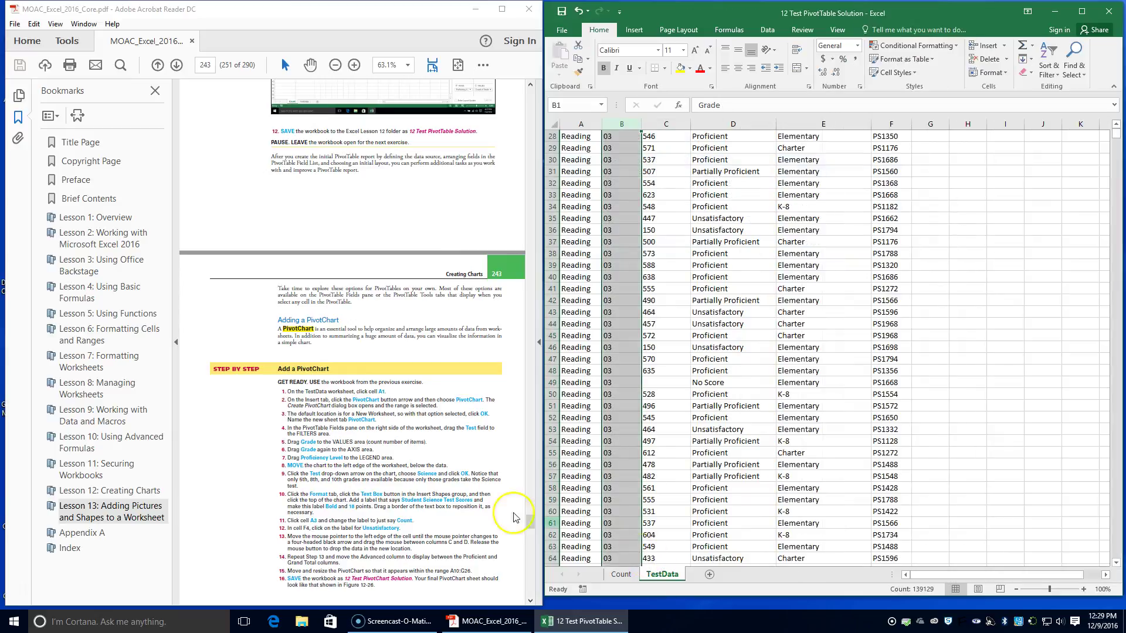
left_click(860, 272)
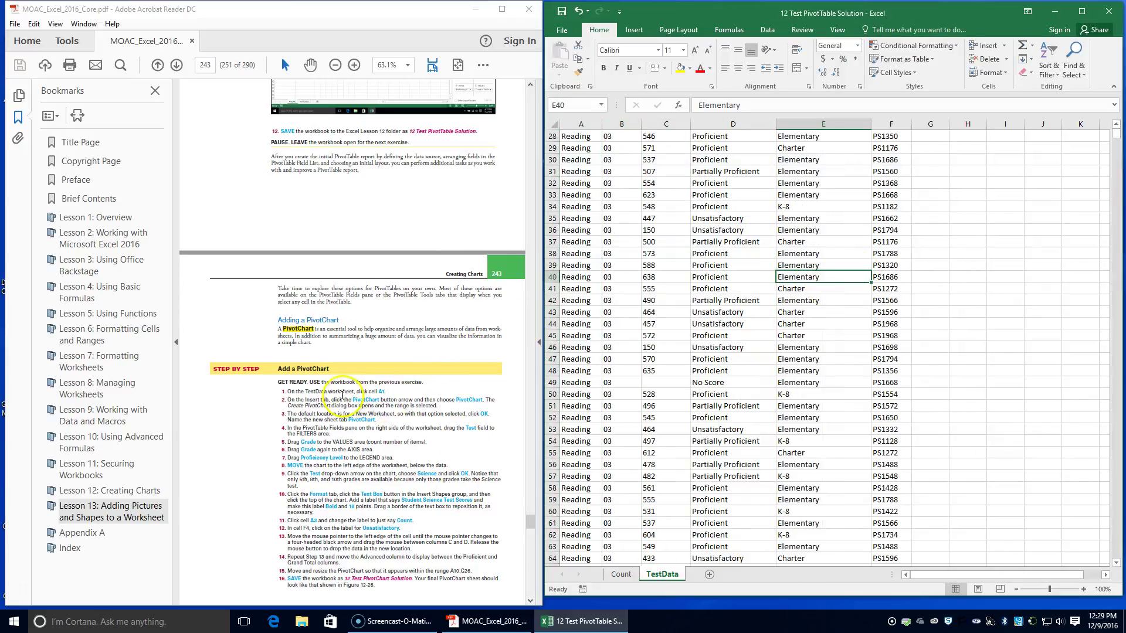
scroll(578, 164, "up", 9)
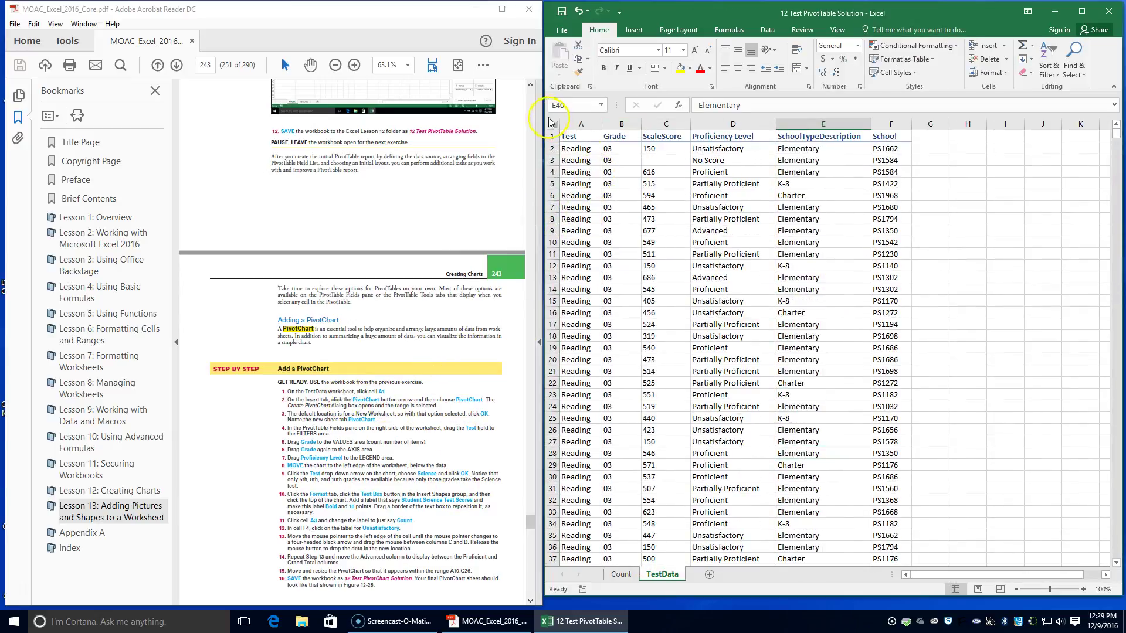
left_click(587, 137)
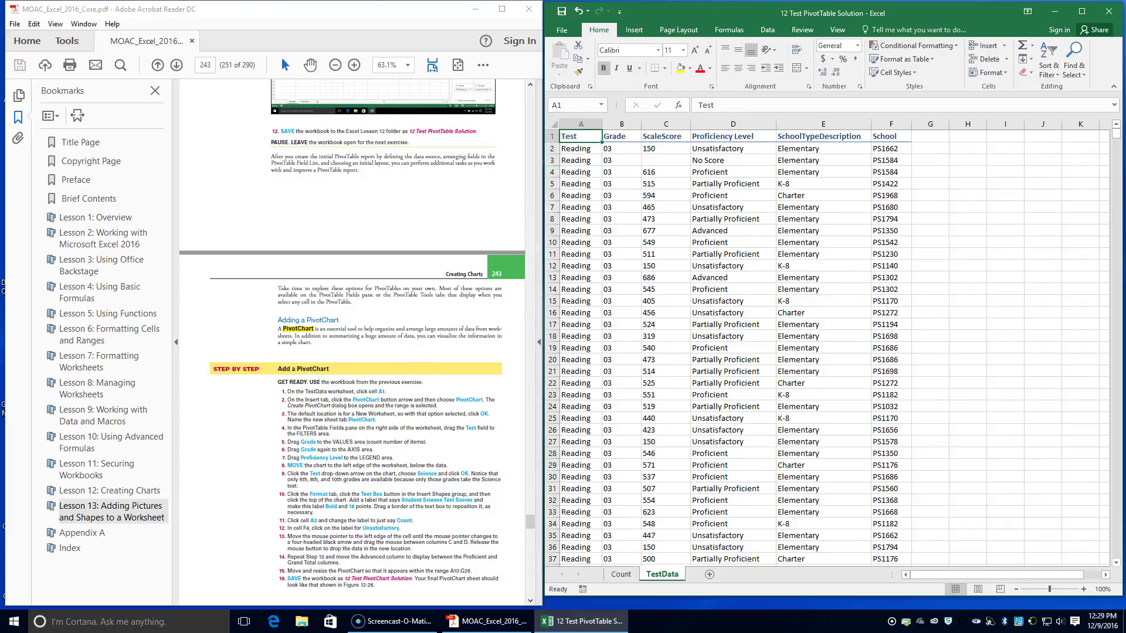
- Insert a PivotChart based on the full TestData range, placed on a new worksheet
left_click(634, 29)
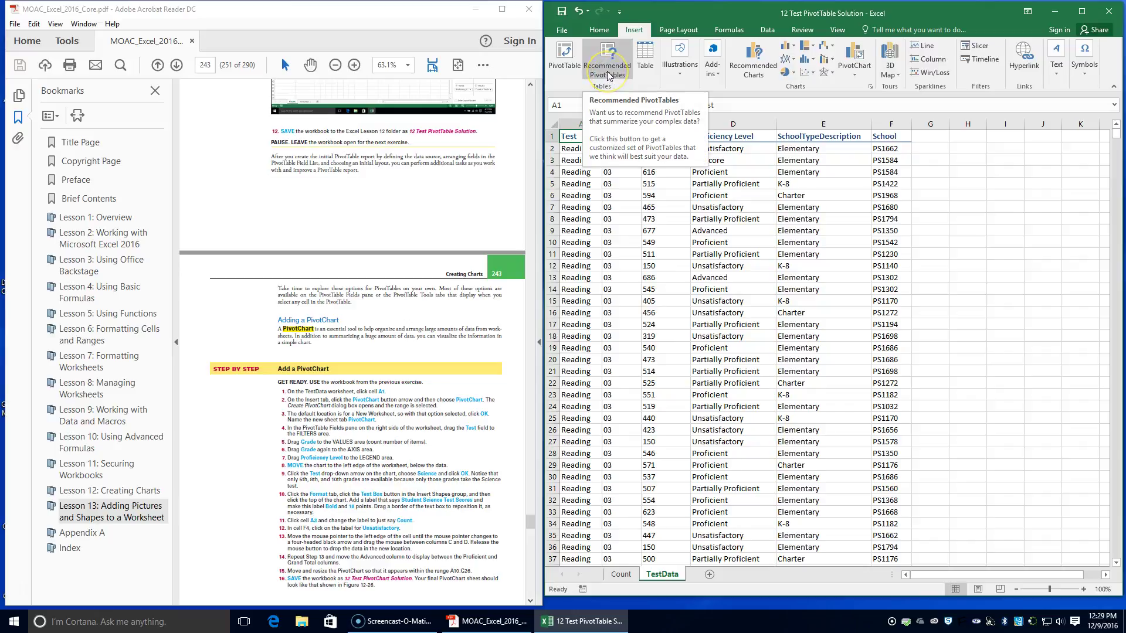
left_click(863, 72)
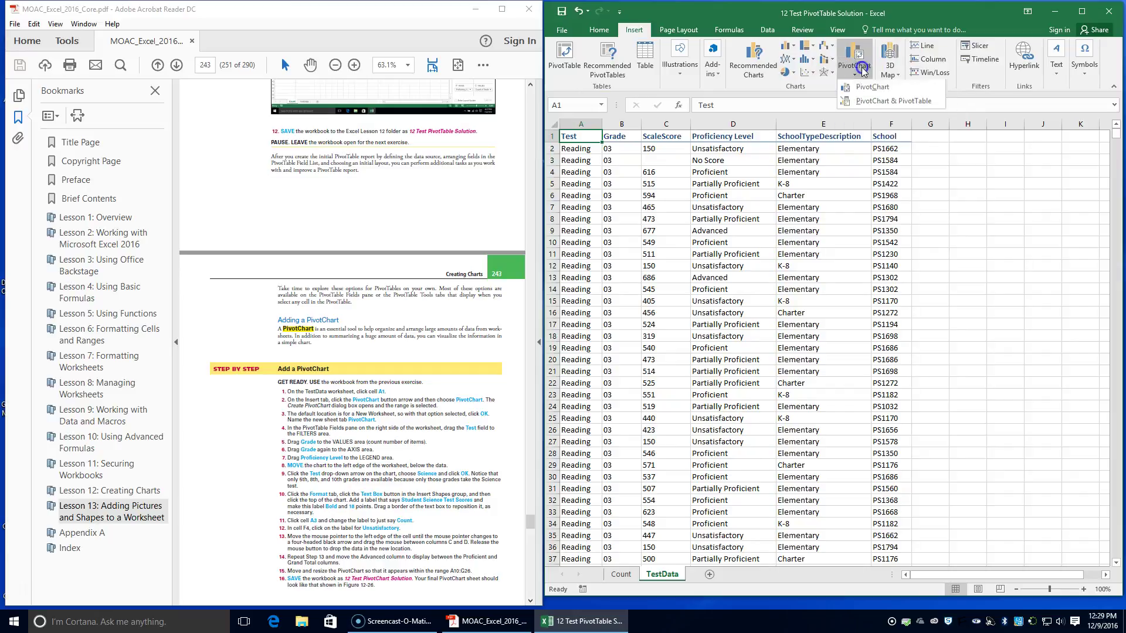
left_click(860, 92)
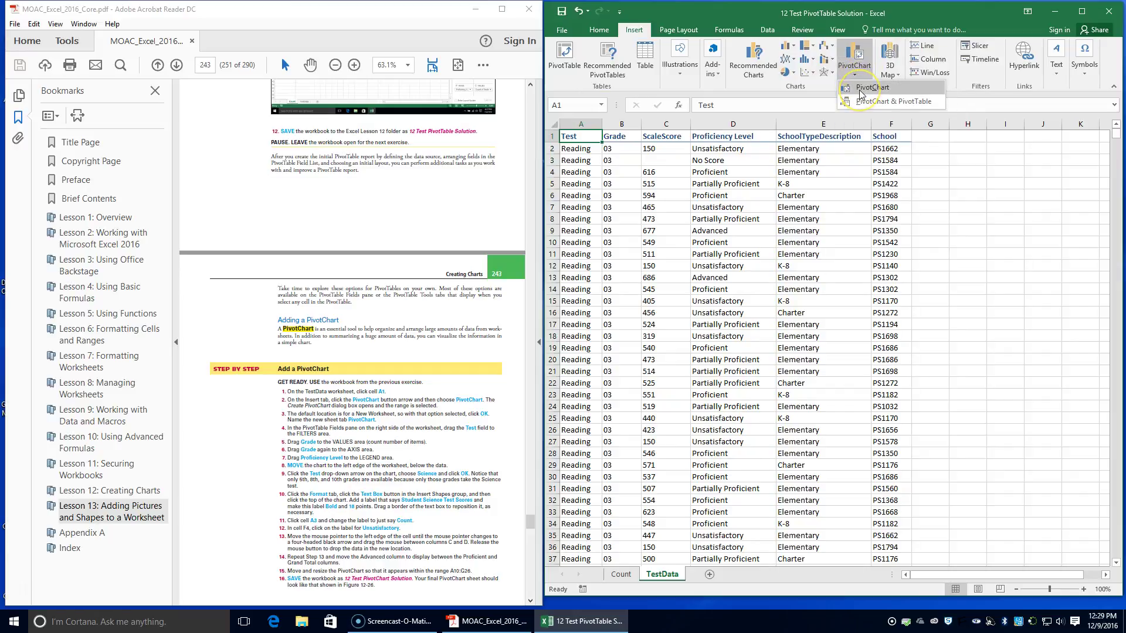
left_click(859, 89)
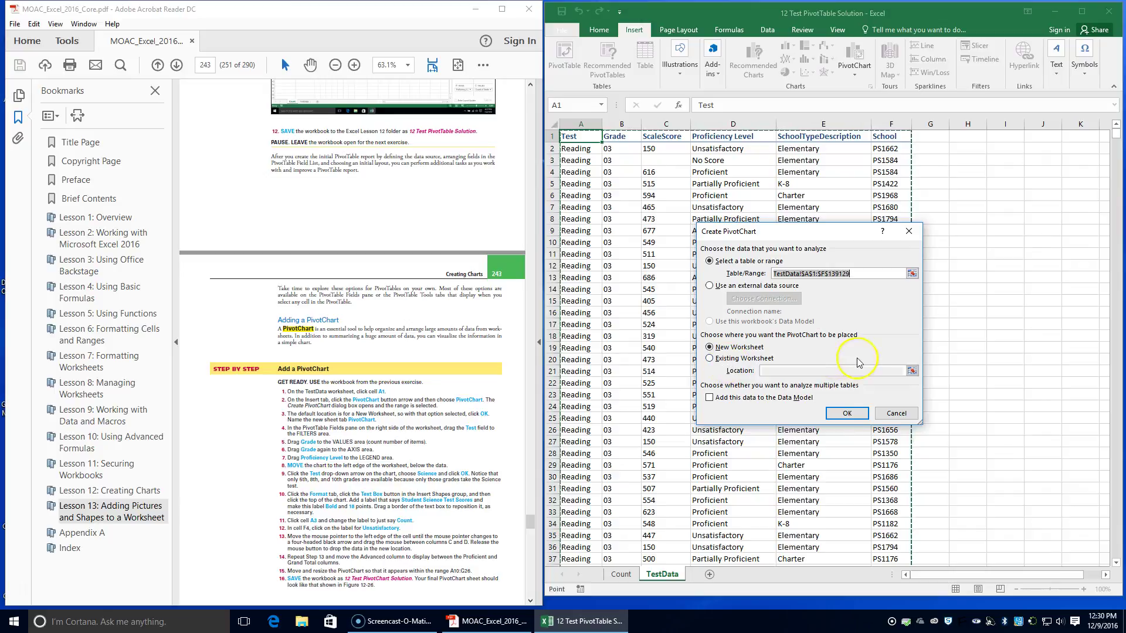
left_click(843, 411)
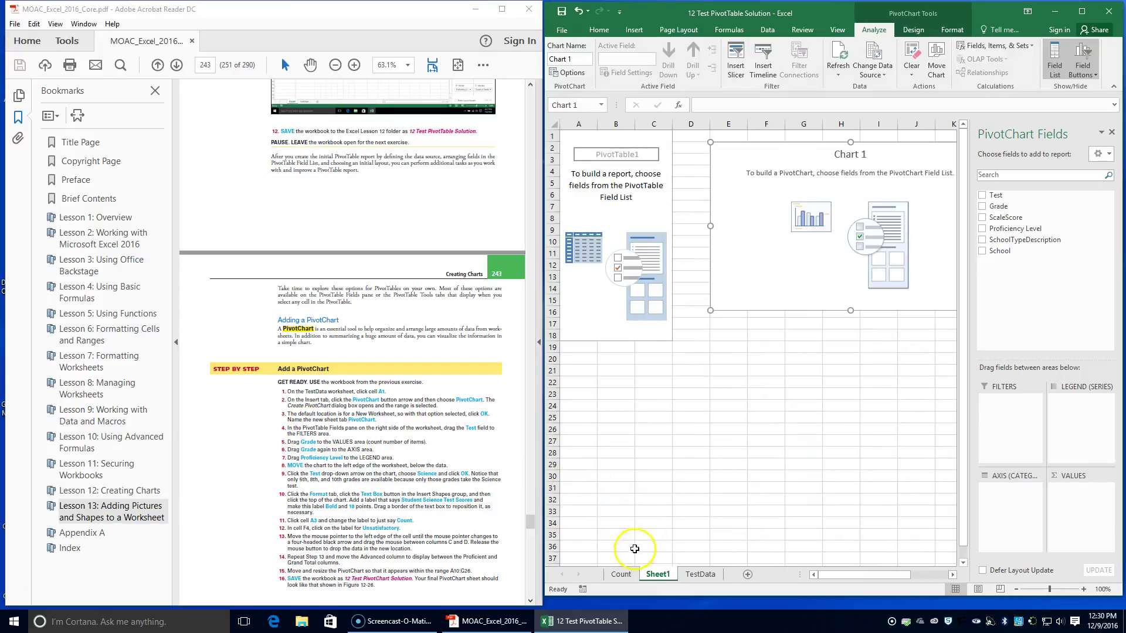
- Rename the new chart worksheet as PivotChart
double_click(658, 575)
type("PivotChart")
key("Return")
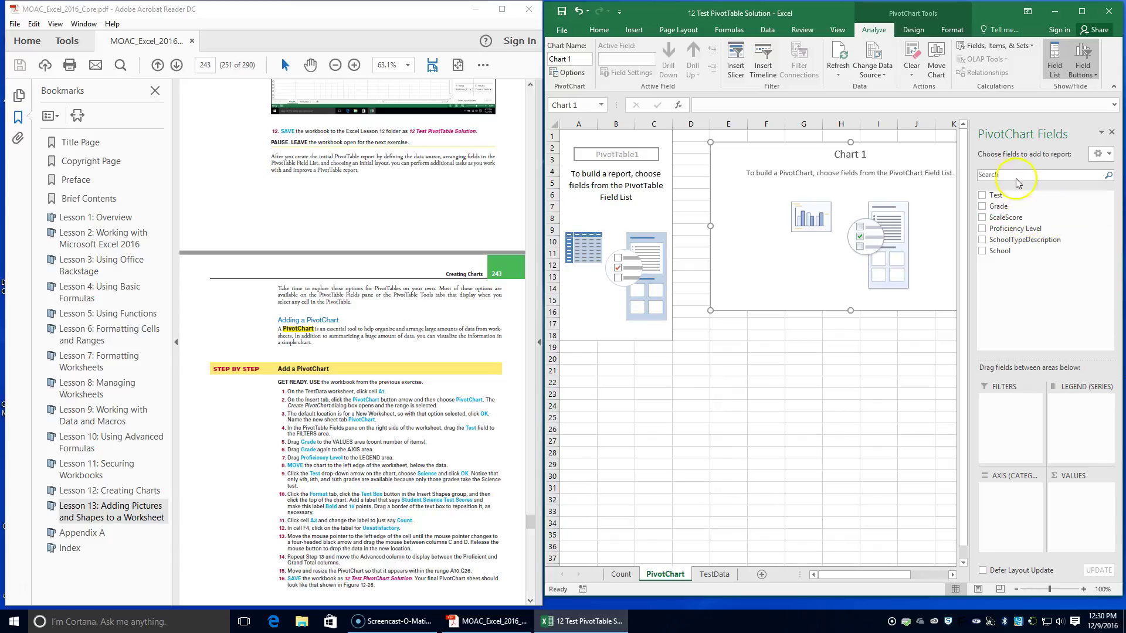
- Lay out the PivotChart with Test as filter, Grade as both values and axis, and Proficiency Level as legend
left_click_drag(996, 195, 996, 195)
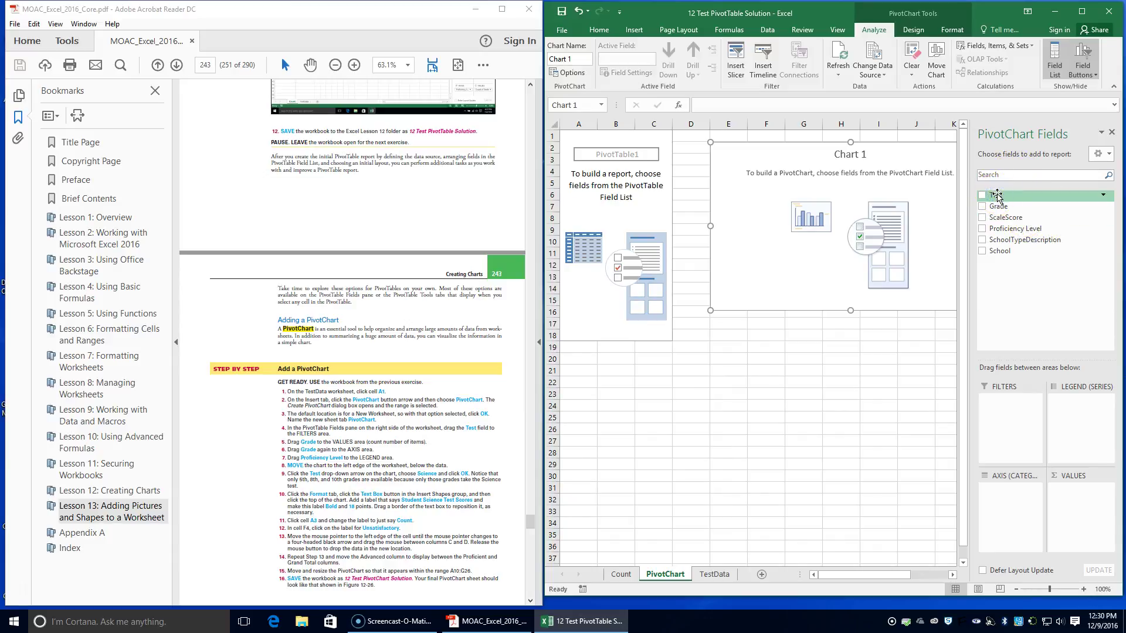
left_click_drag(997, 195, 1010, 409)
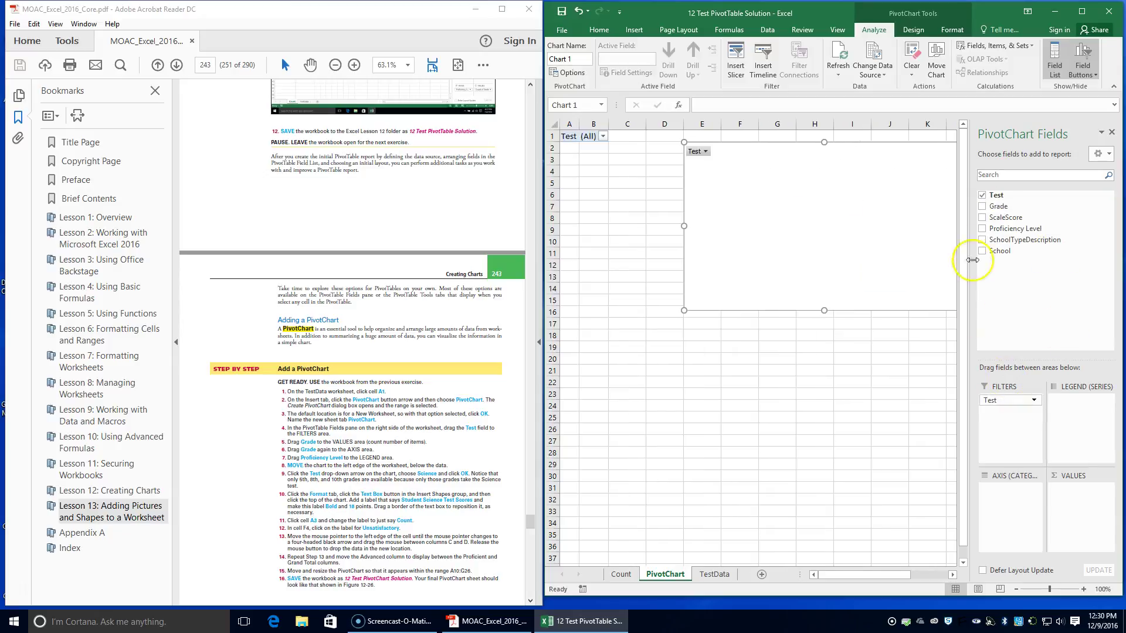
left_click_drag(1001, 209, 1077, 499)
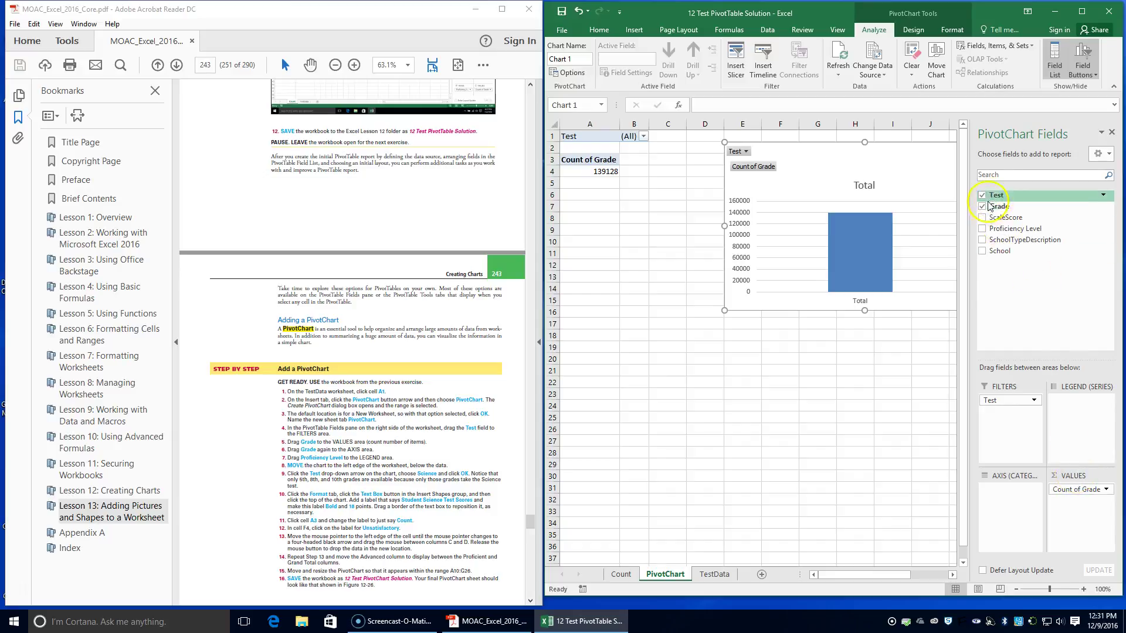
left_click_drag(1002, 206, 1006, 504)
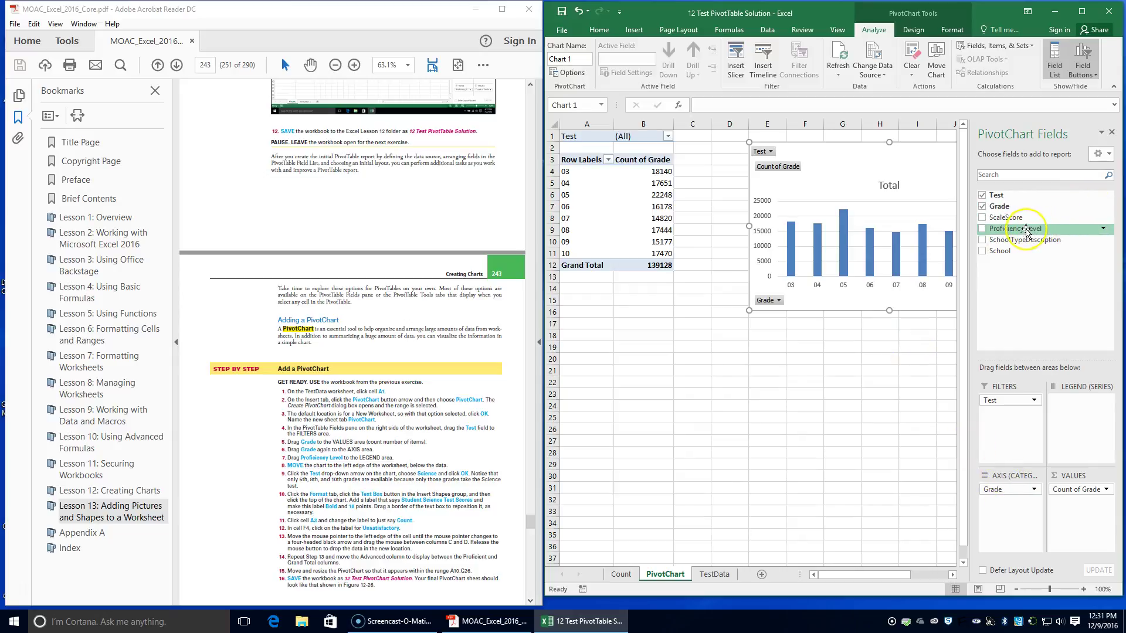
left_click_drag(1026, 229, 1082, 402)
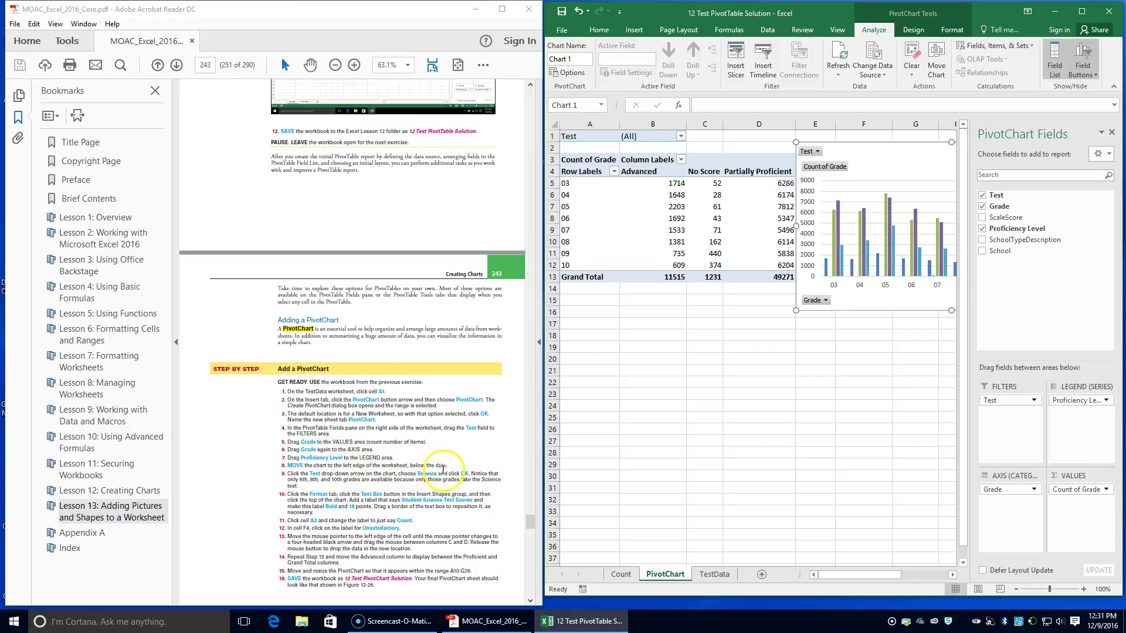
- Move the PivotChart to the worksheet's left edge below the data and filter its Test field to Science
mouse_move(877, 150)
left_mouse_down()
mouse_move(754, 293)
mouse_move(643, 296)
left_mouse_up()
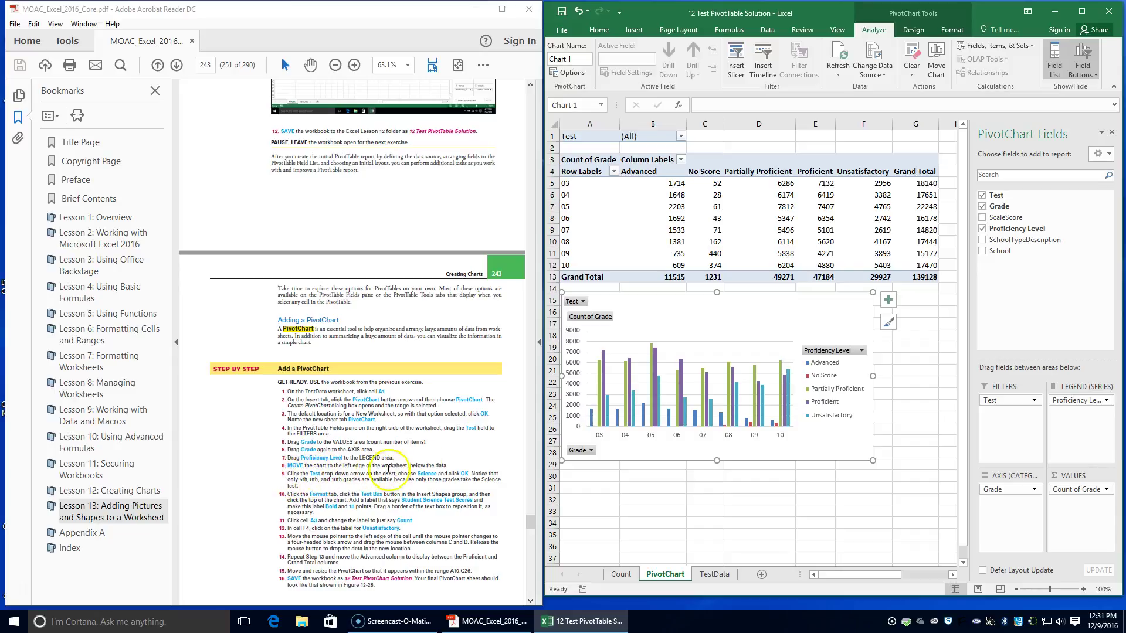
left_click(582, 301)
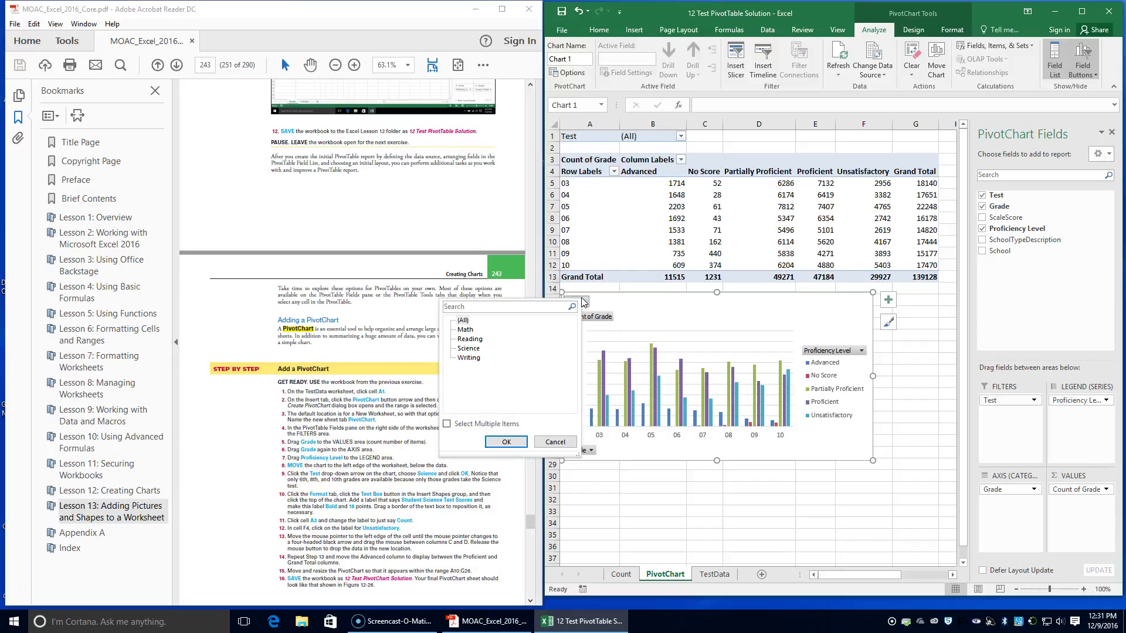
left_click(468, 349)
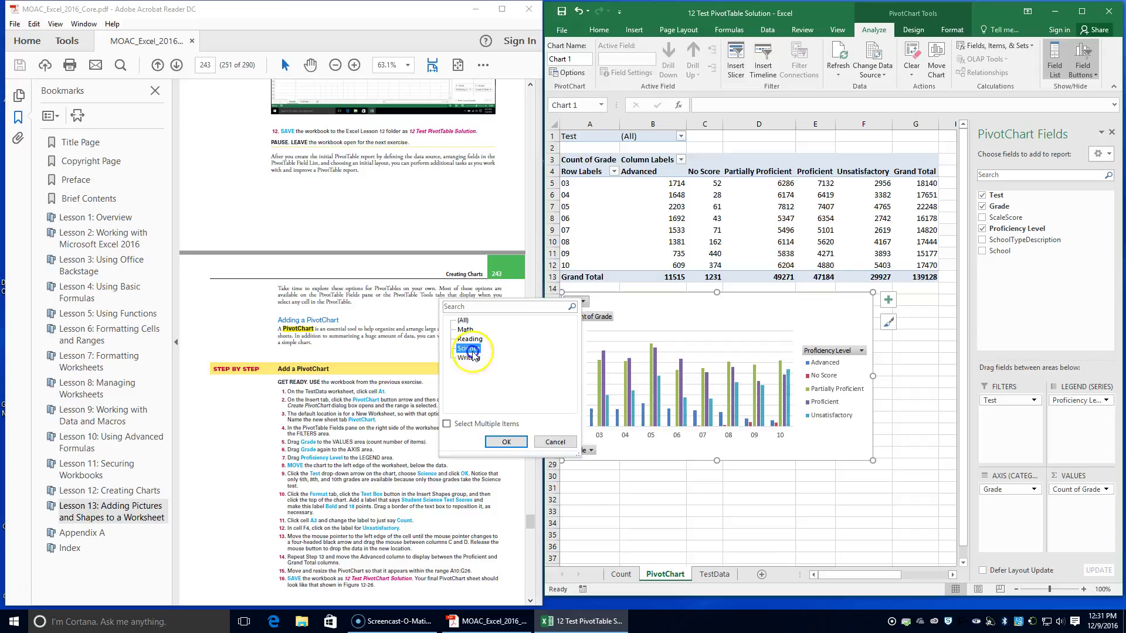
left_click(506, 442)
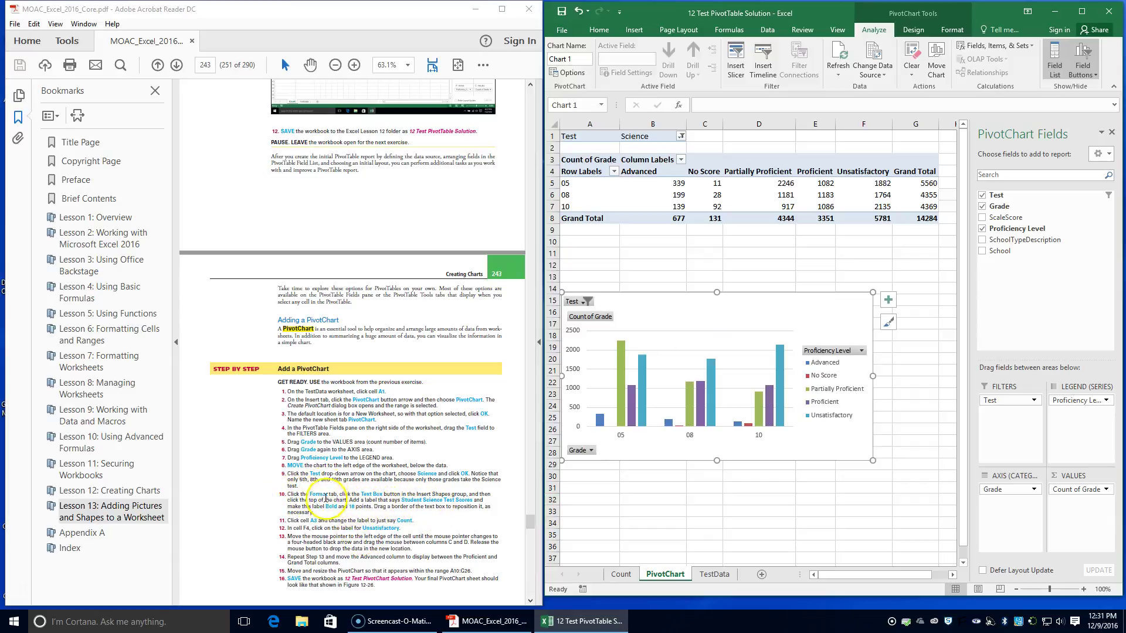
- Add a text box at the top of the PivotChart reading Student Science Test Scores
left_click(952, 31)
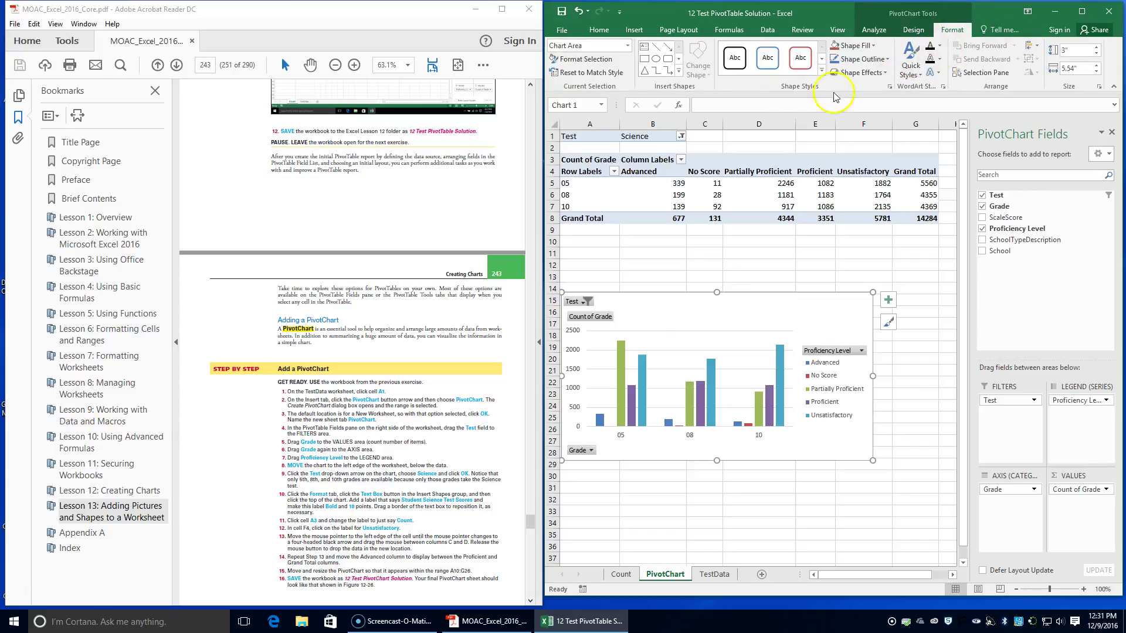
left_click(645, 50)
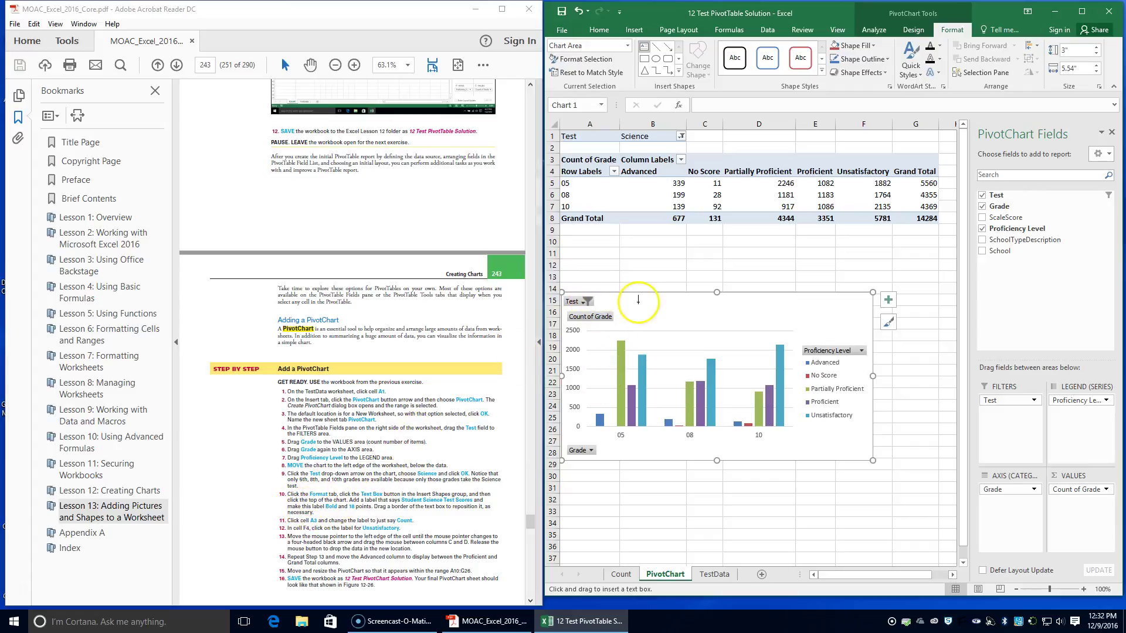
mouse_move(627, 292)
left_mouse_down()
mouse_move(752, 314)
mouse_move(722, 310)
left_mouse_up()
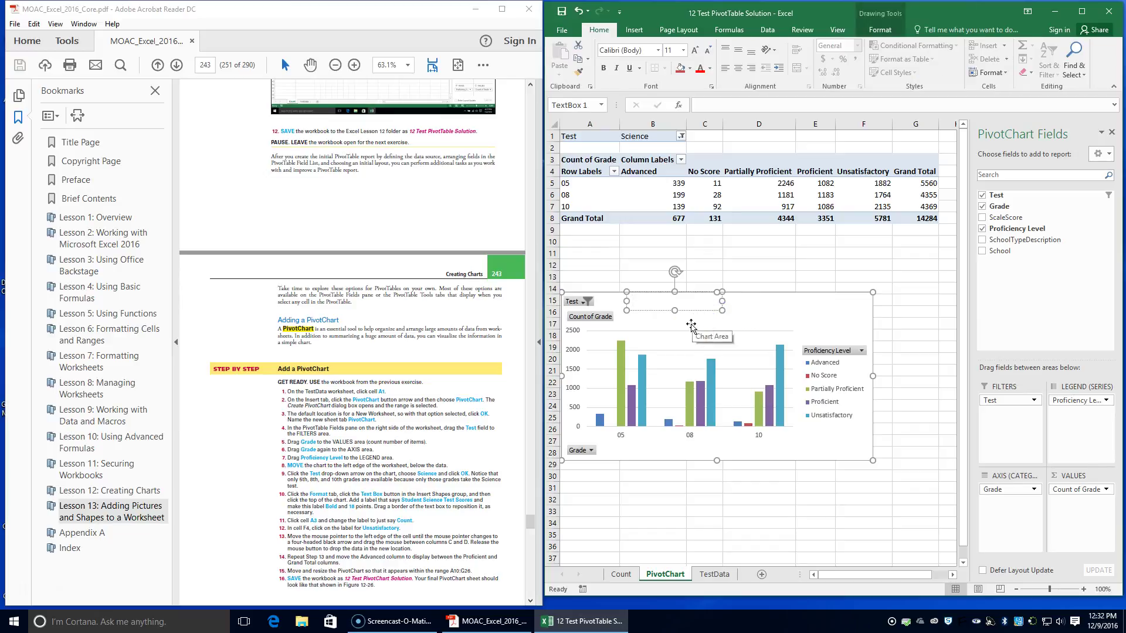
type("Student Science Test Scores")
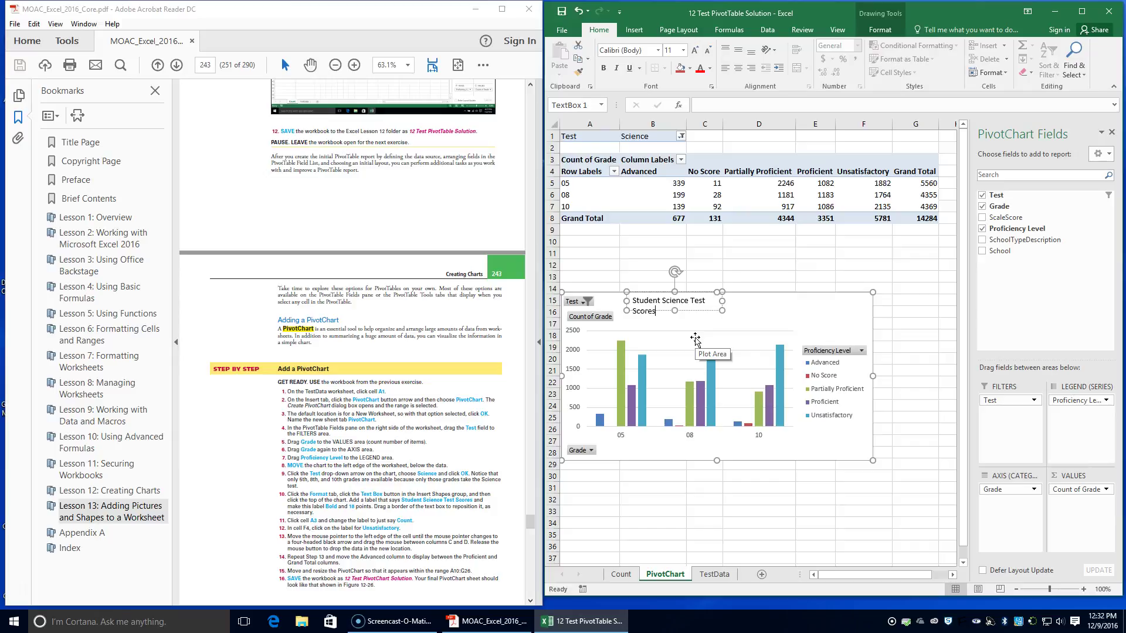
- Format the chart's text box label as bold 18 points and widen the box so it fits on one line
left_click_drag(736, 301, 622, 302)
left_click(604, 68)
left_click(683, 50)
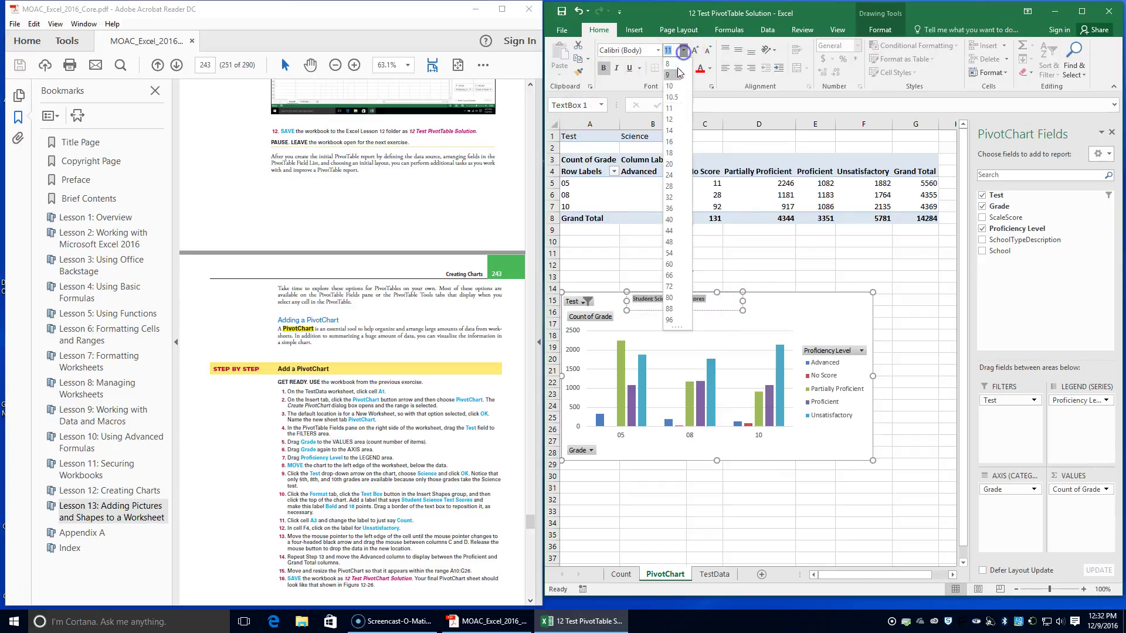
left_click(674, 212)
left_click_drag(743, 301, 802, 302)
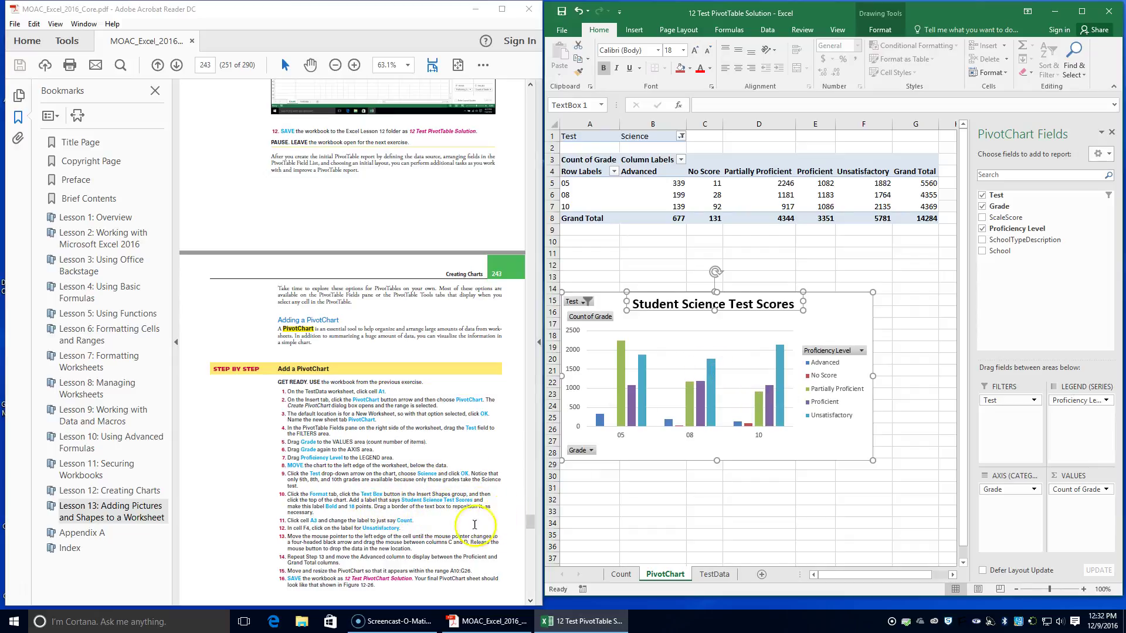
scroll(466, 515, "down", 1)
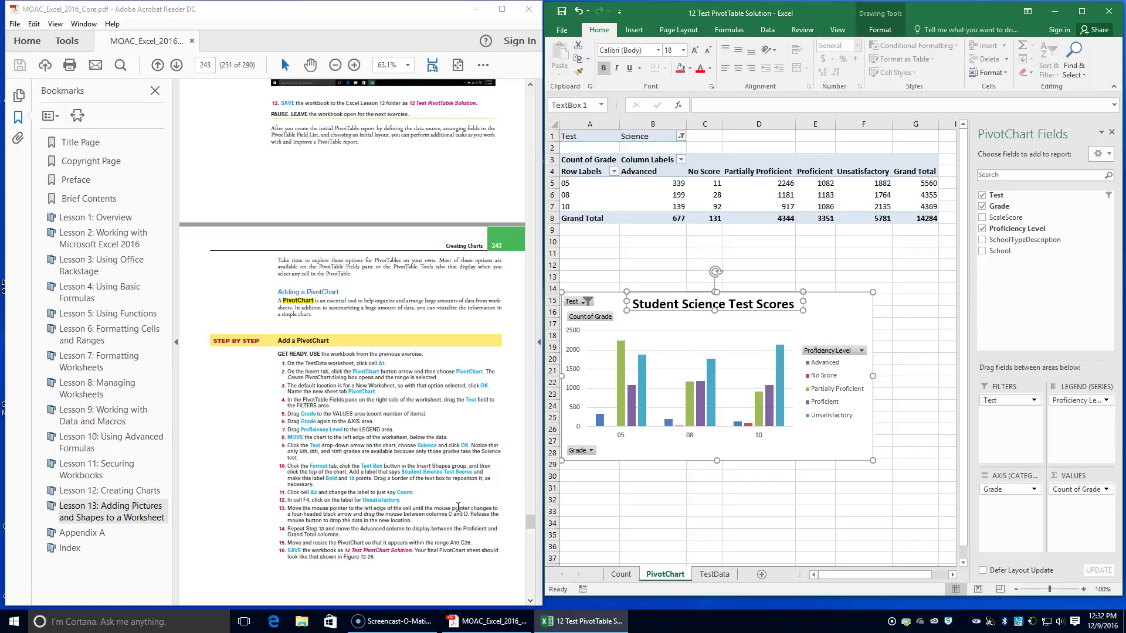
scroll(458, 507, "down", 1)
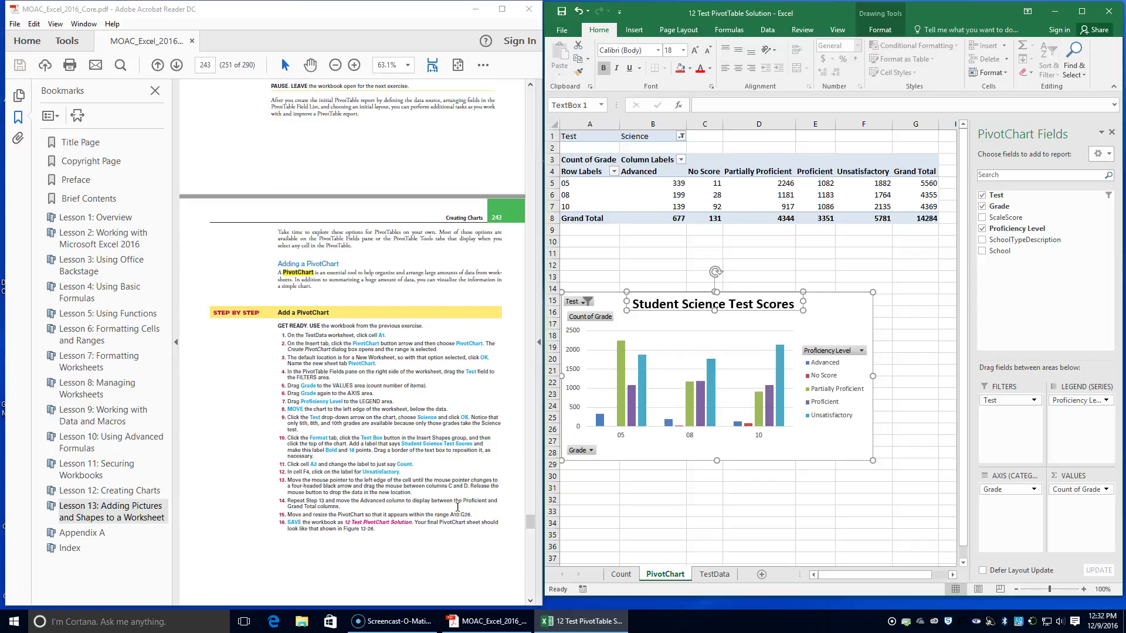
- Change the PivotTable's value label in cell A3 to Count
left_click(586, 159)
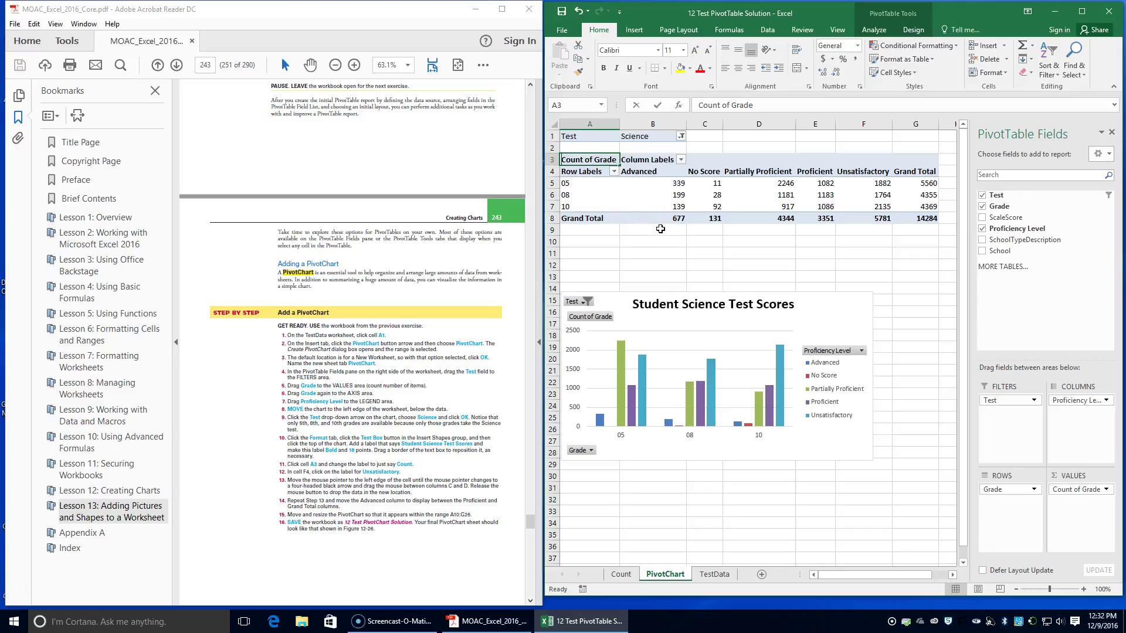
type("Count")
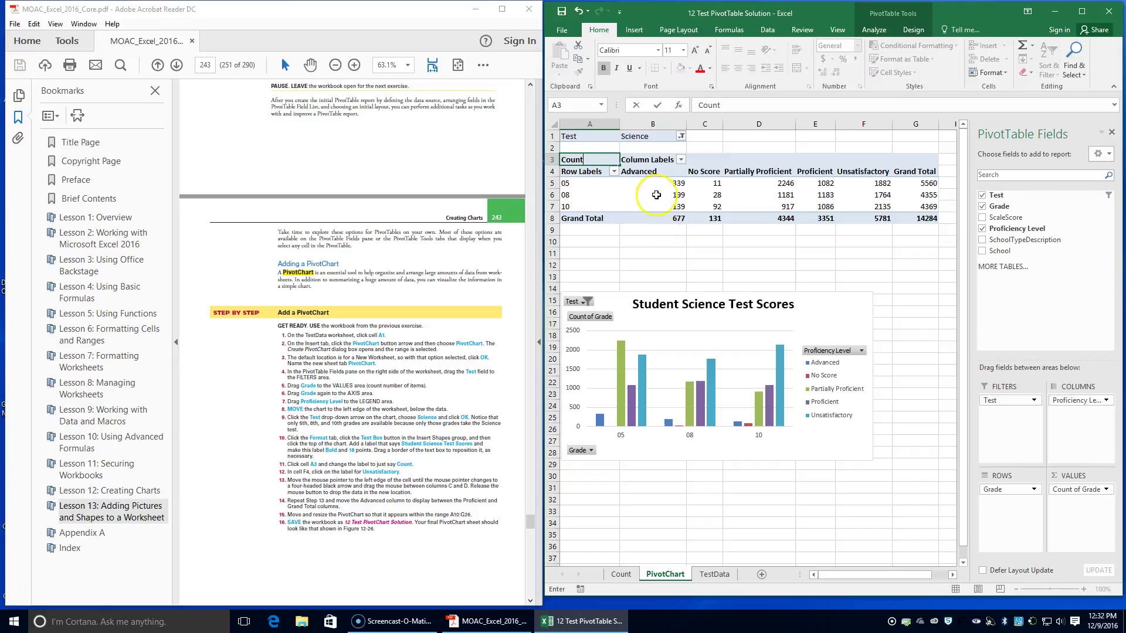
- Reorder the PivotTable columns, placing Unsatisfactory between No Score and Partially Proficient, and Advanced between Proficient and Grand Total
left_click(874, 170)
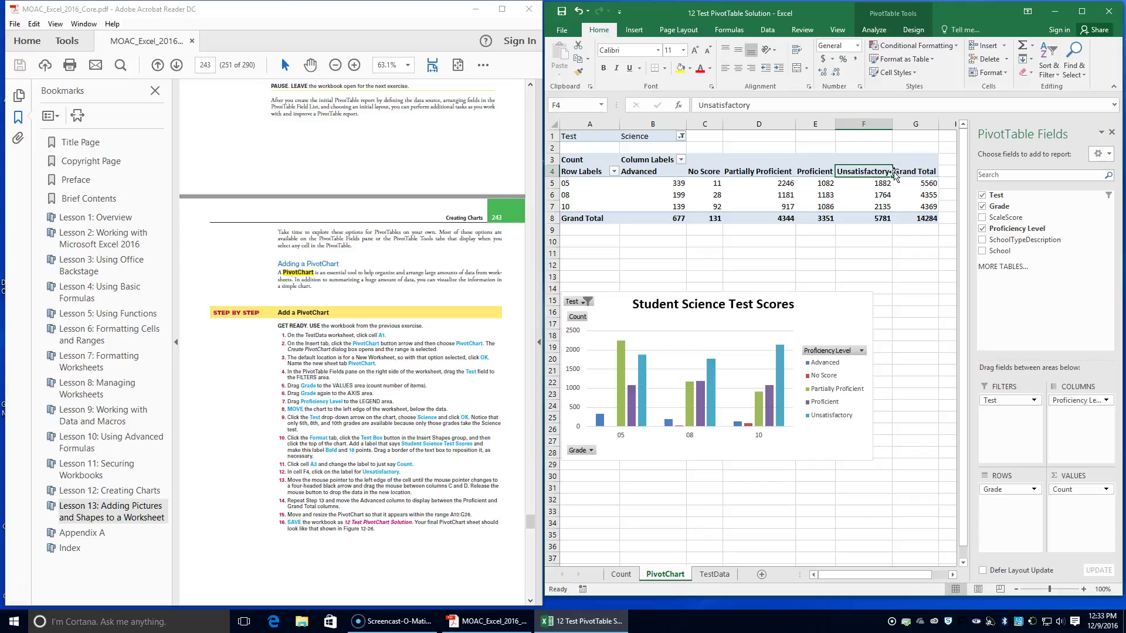
left_click_drag(894, 177, 723, 173)
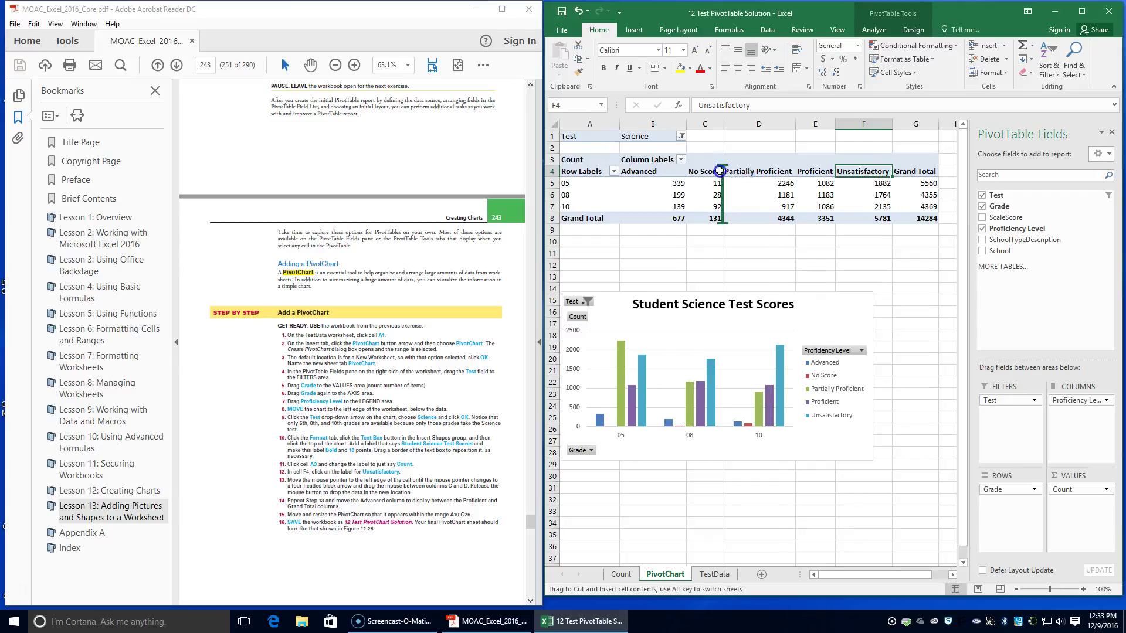
left_click_drag(720, 172, 721, 171)
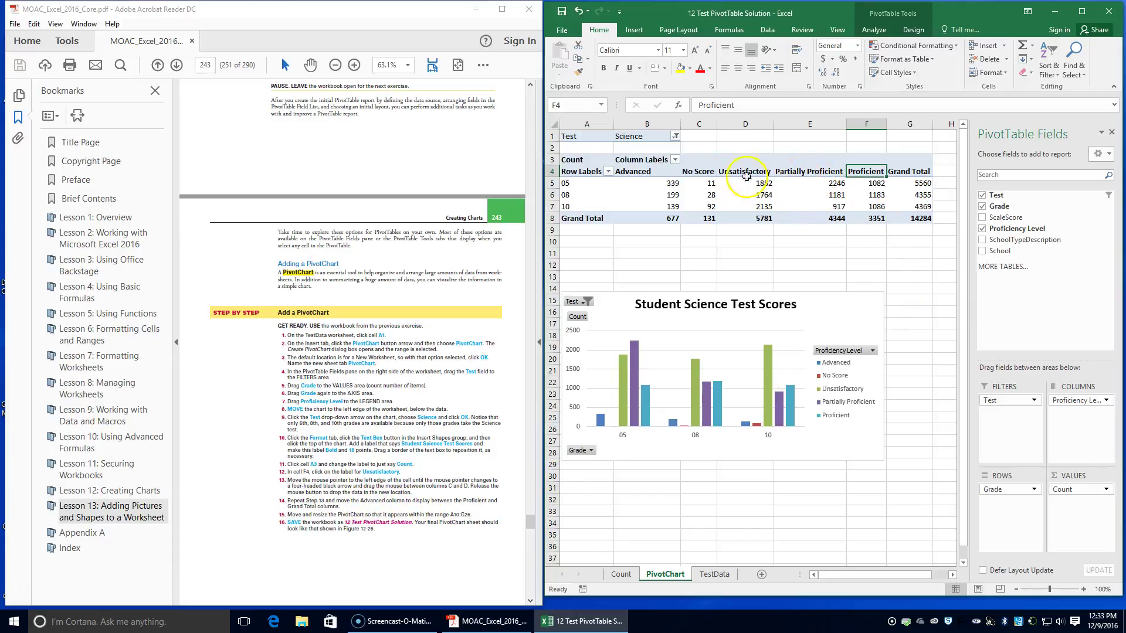
left_click(630, 171)
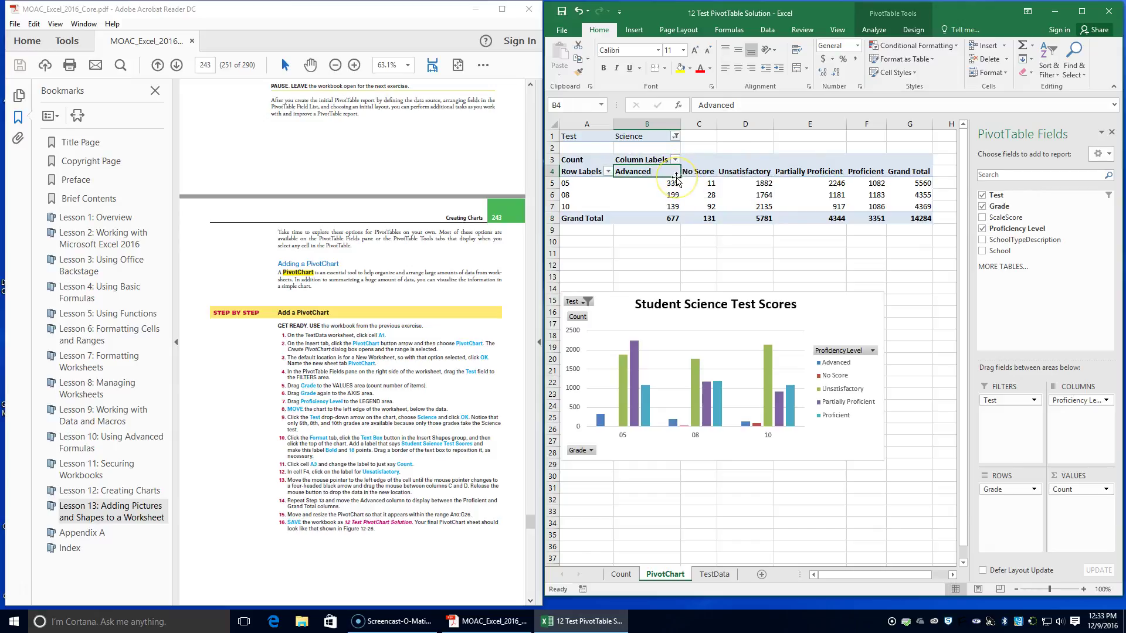
left_click_drag(680, 174, 880, 186)
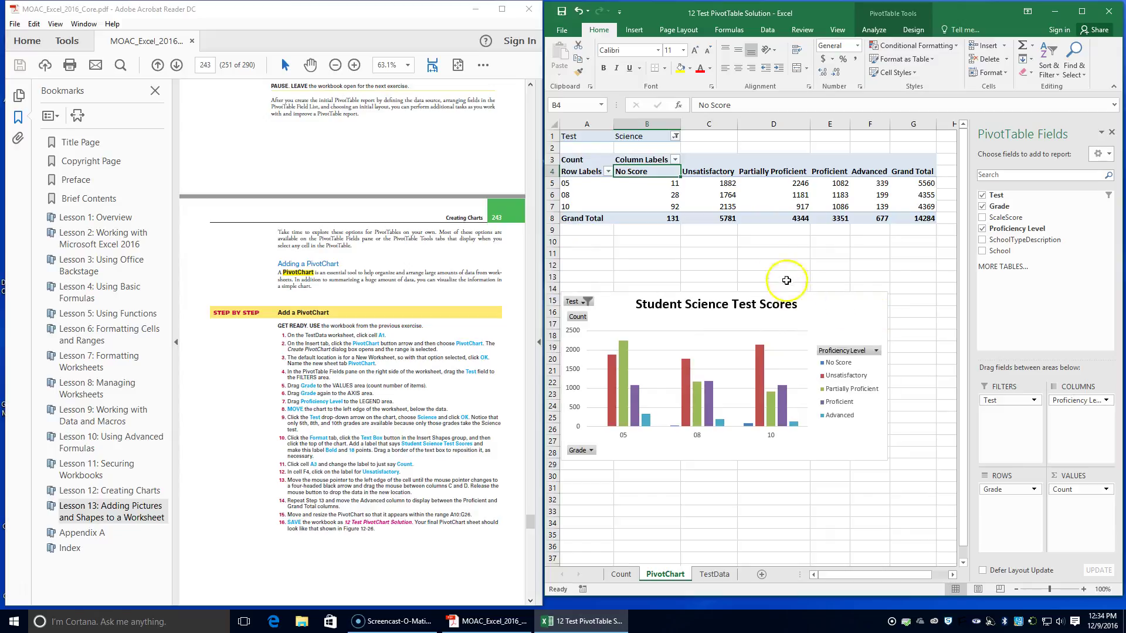
- Move and enlarge the PivotChart so it covers the range A10:G26 below the PivotTable
left_click_drag(816, 300, 811, 241)
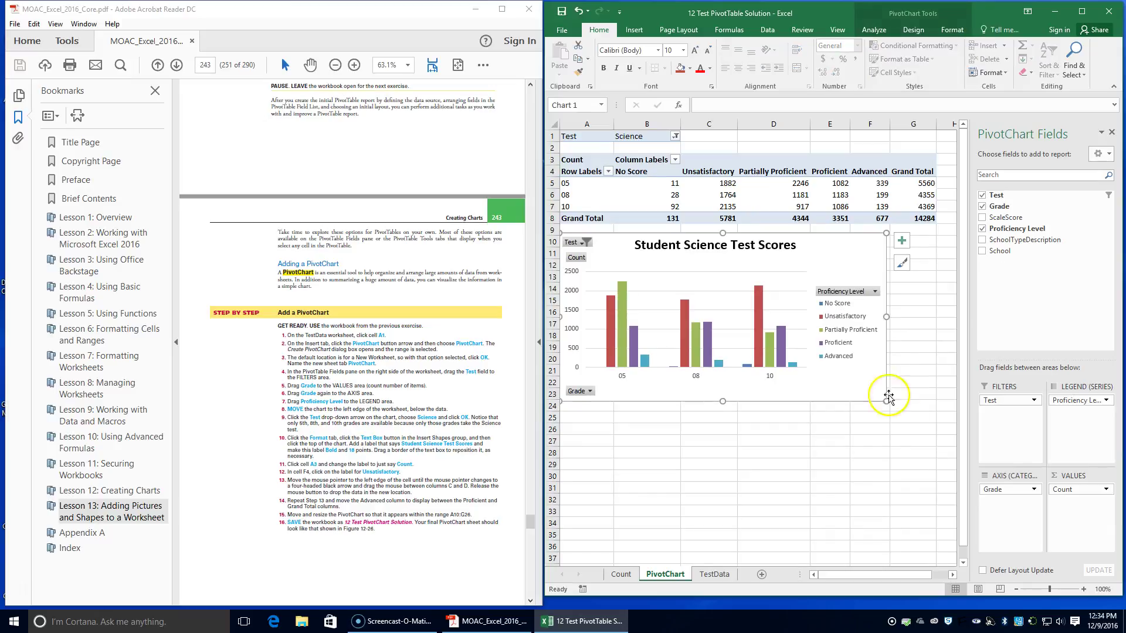
left_click_drag(886, 401, 935, 435)
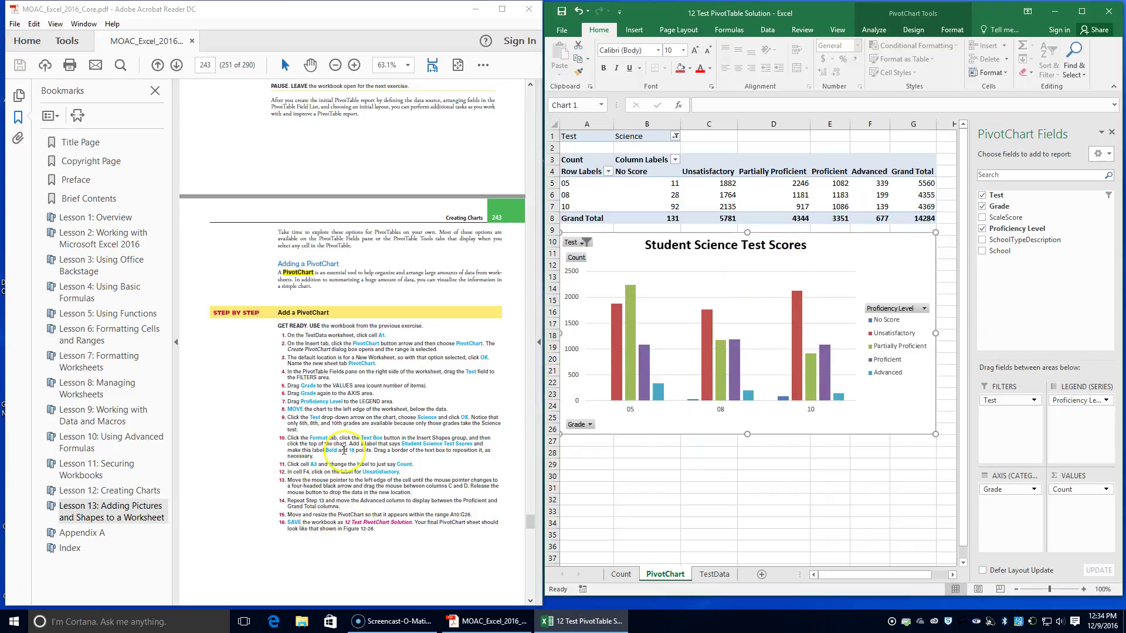
- Save the workbook as 12 Test PivotChart Solution in the Lesson 12 folder and view the completed-sheet figure in the textbook
left_click(561, 31)
left_click(570, 147)
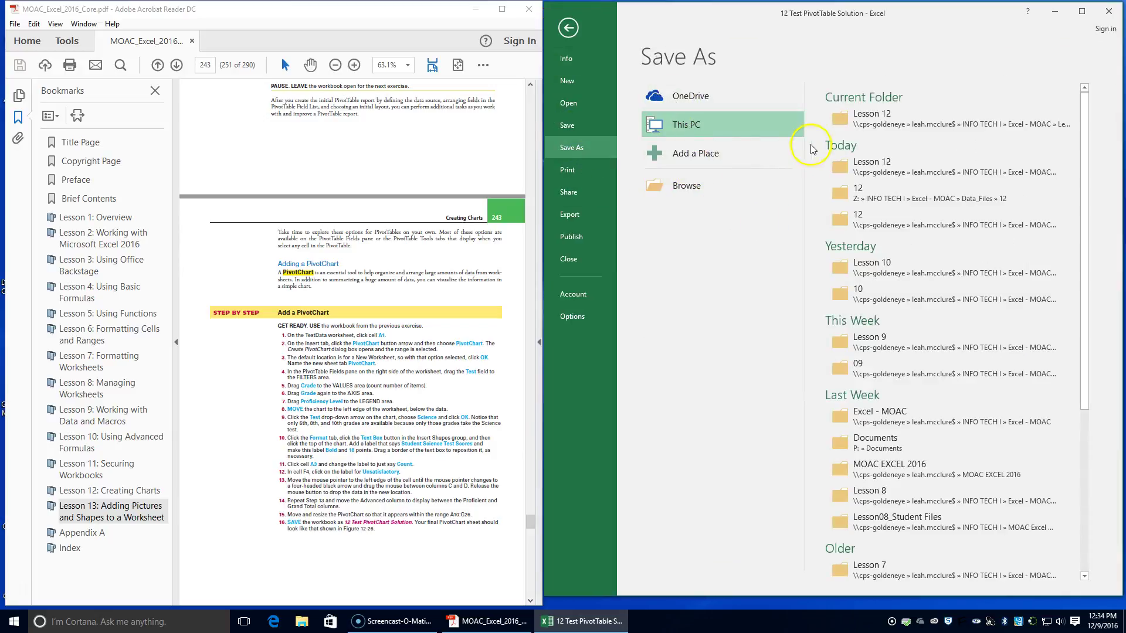
left_click(869, 115)
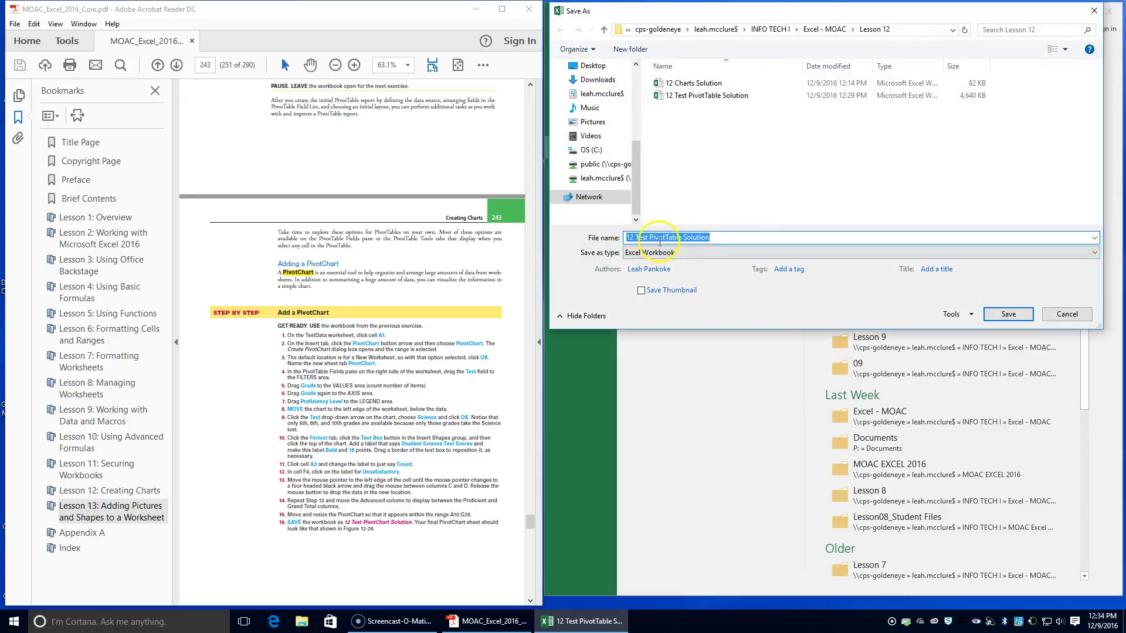
left_click_drag(665, 238, 703, 238)
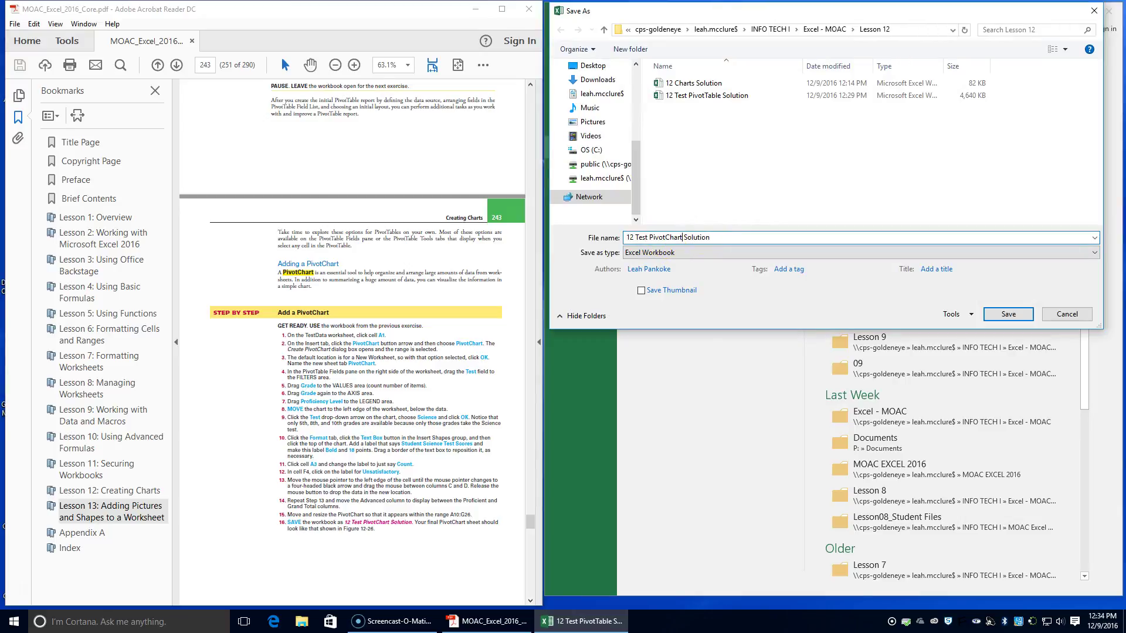
left_click(1008, 314)
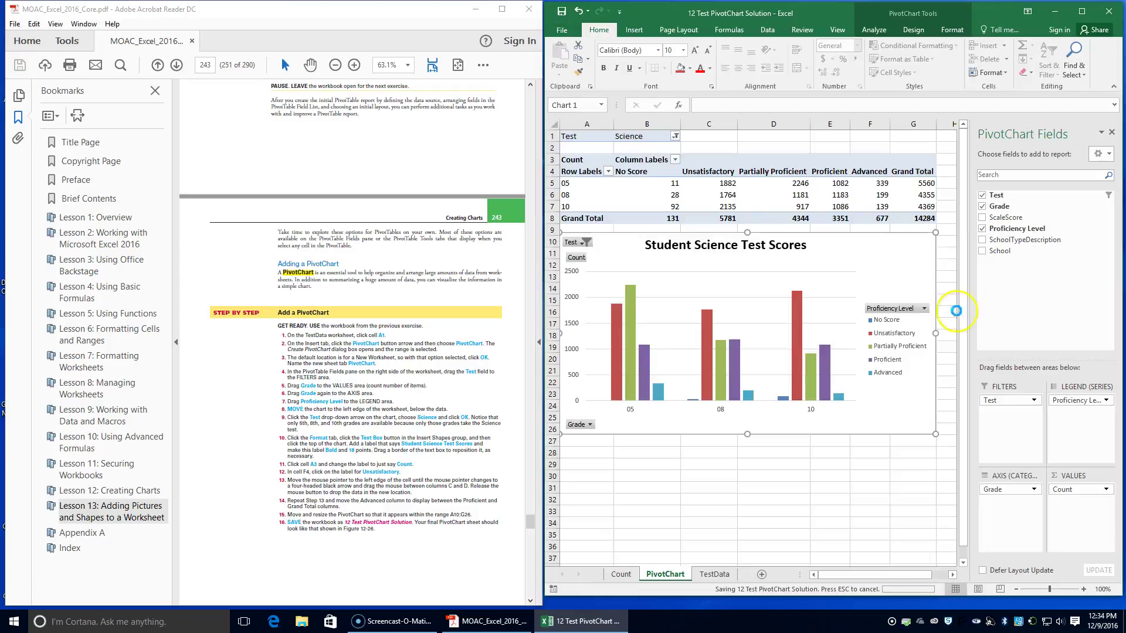
scroll(425, 499, "down", 5)
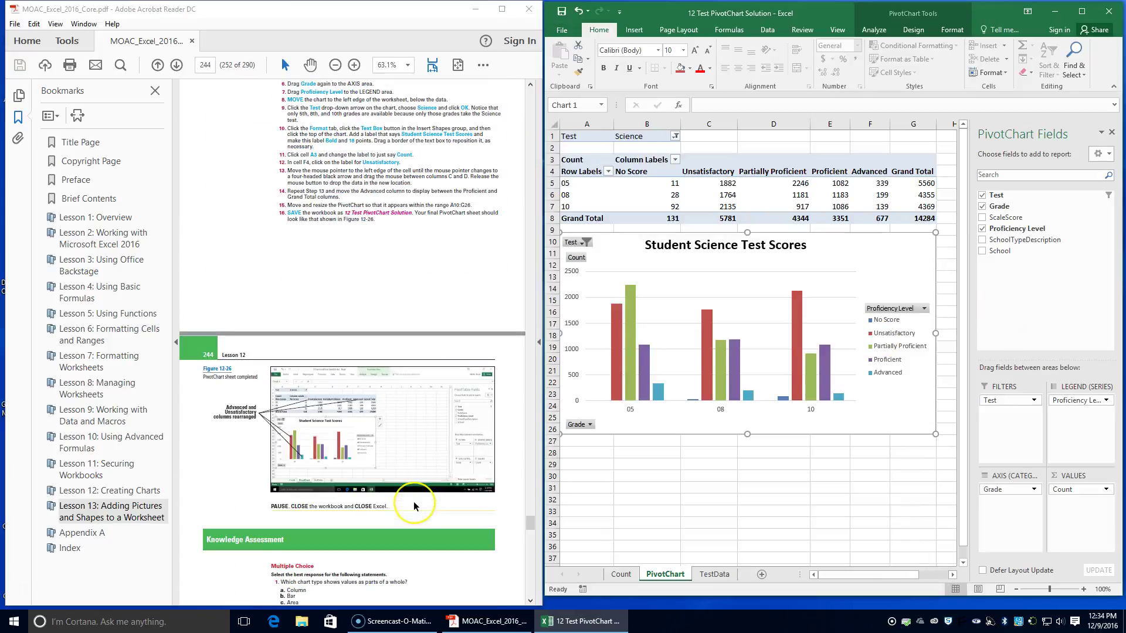
scroll(413, 503, "down", 2)
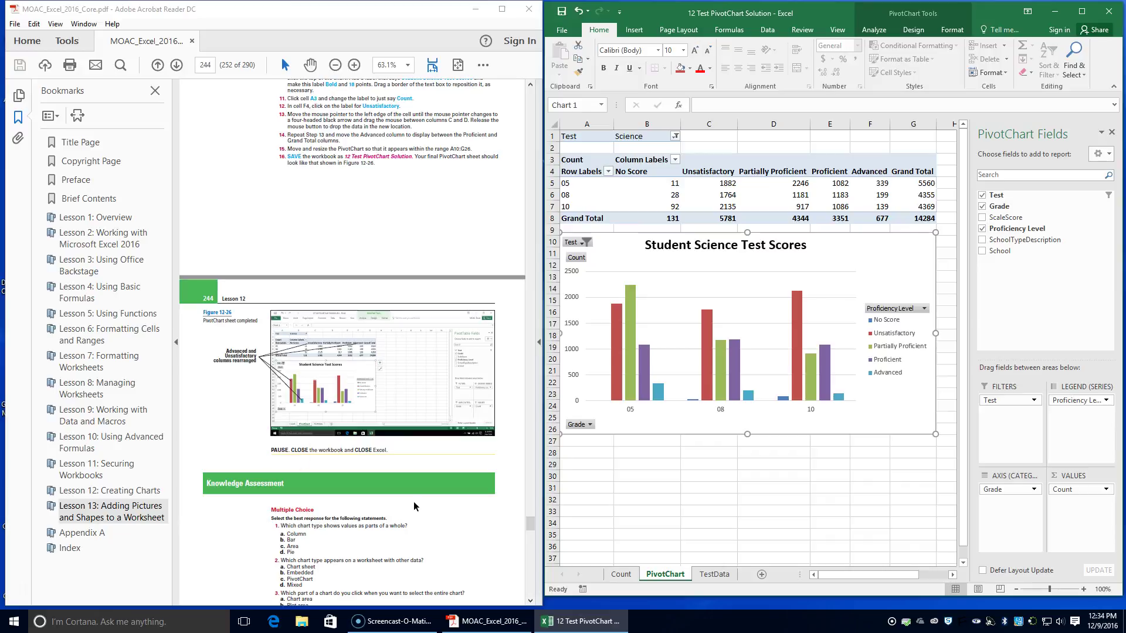